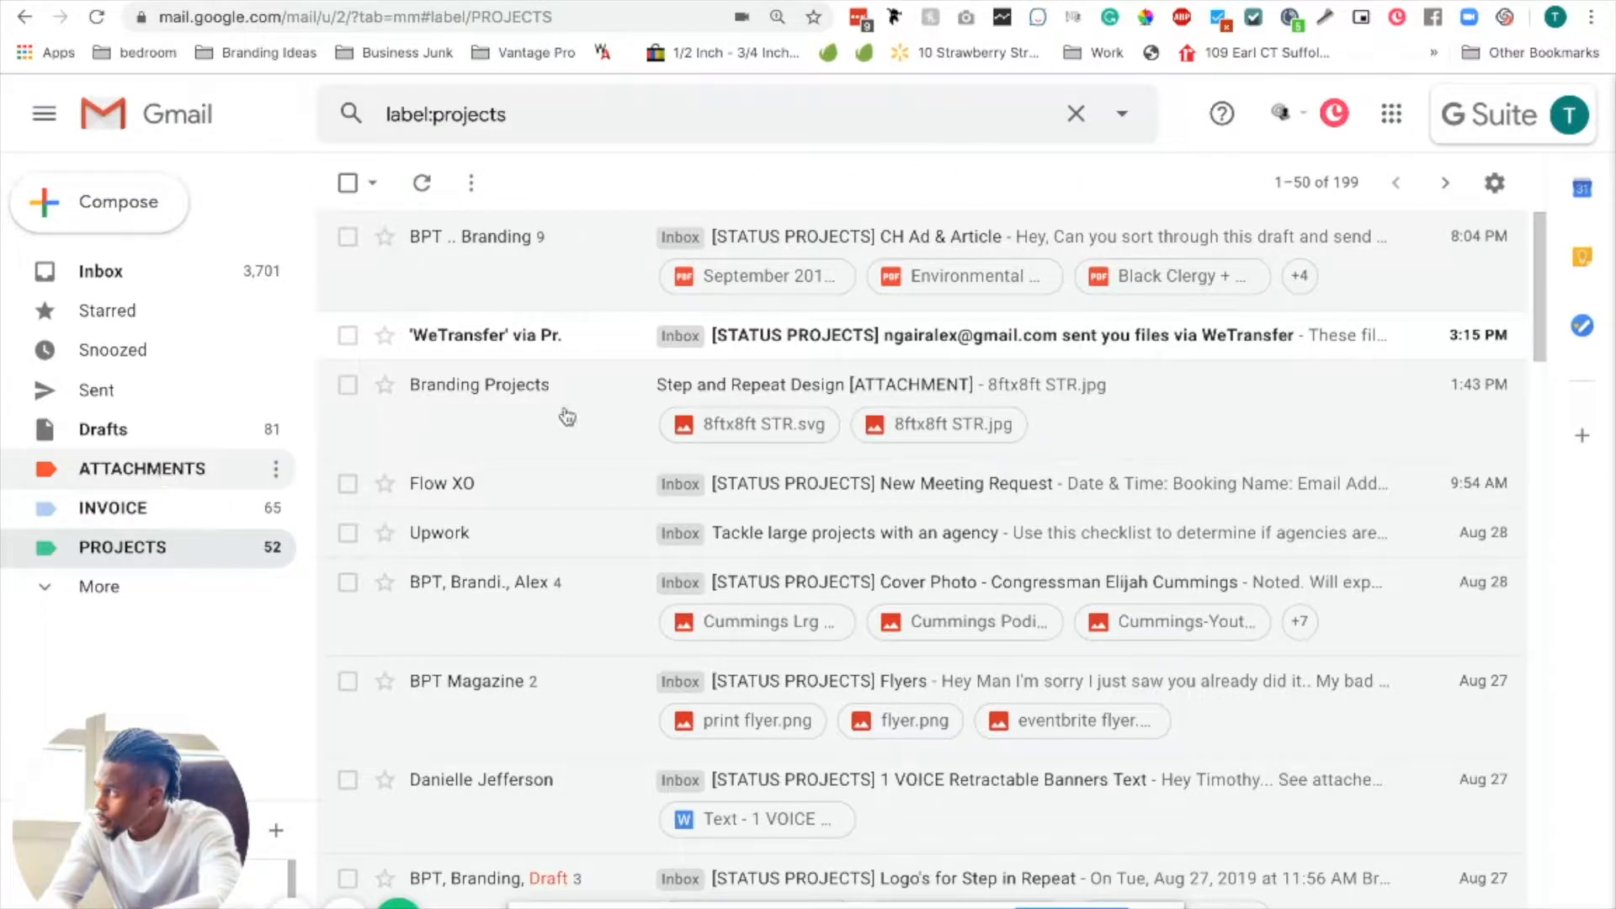
# - Open Gmail's full settings from the gear menu and go to the Accounts tab
pyautogui.click(1493, 183)
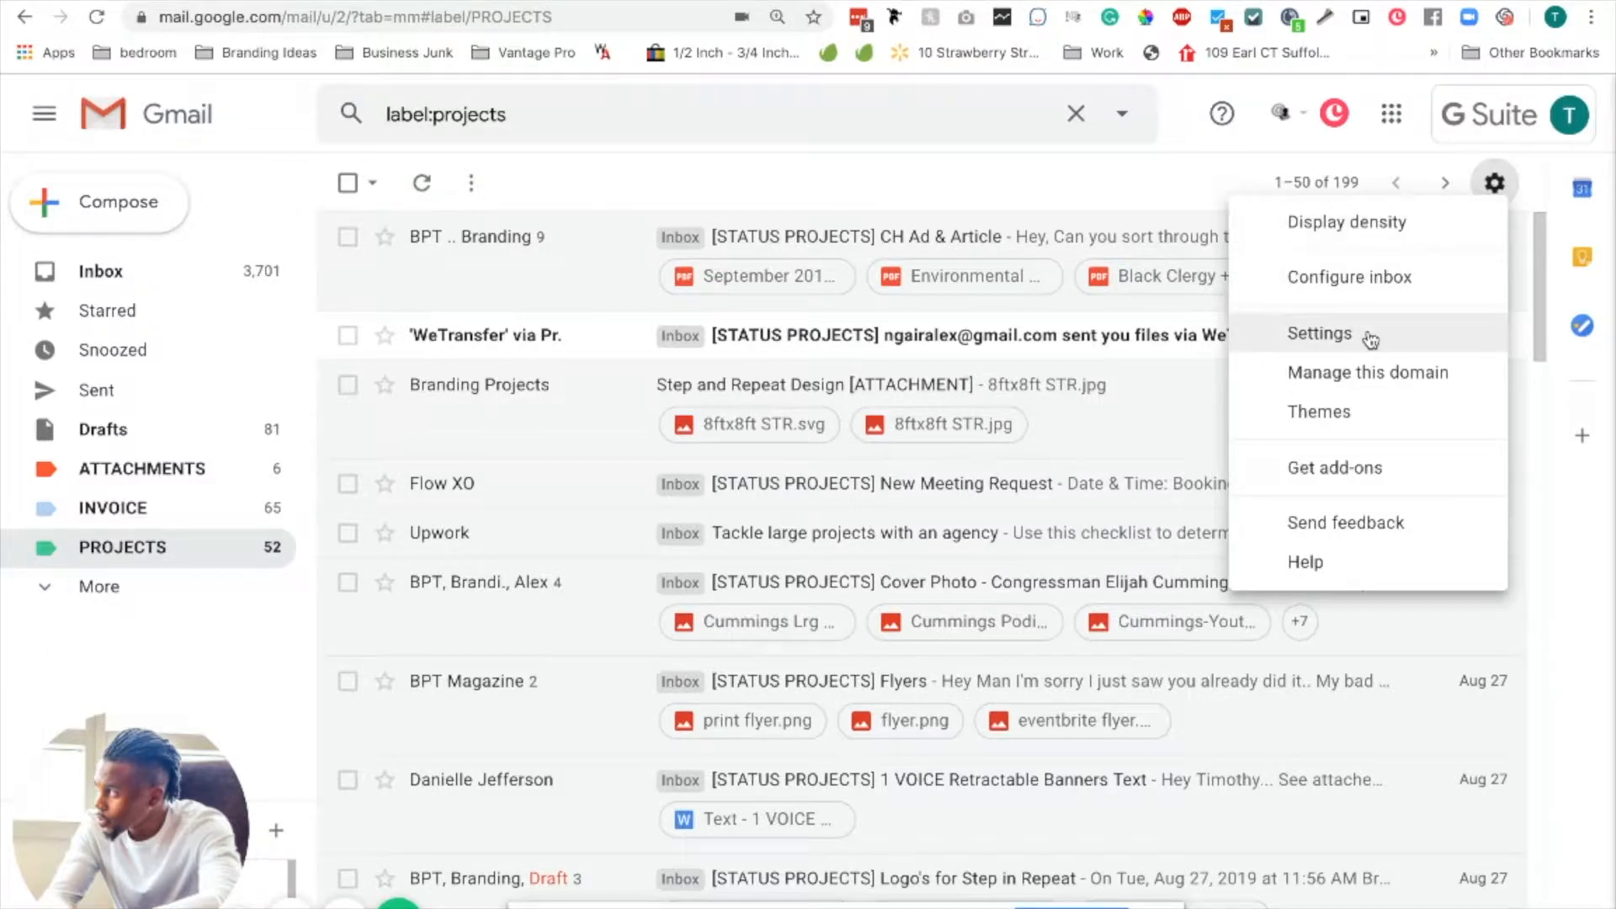
pyautogui.click(1313, 332)
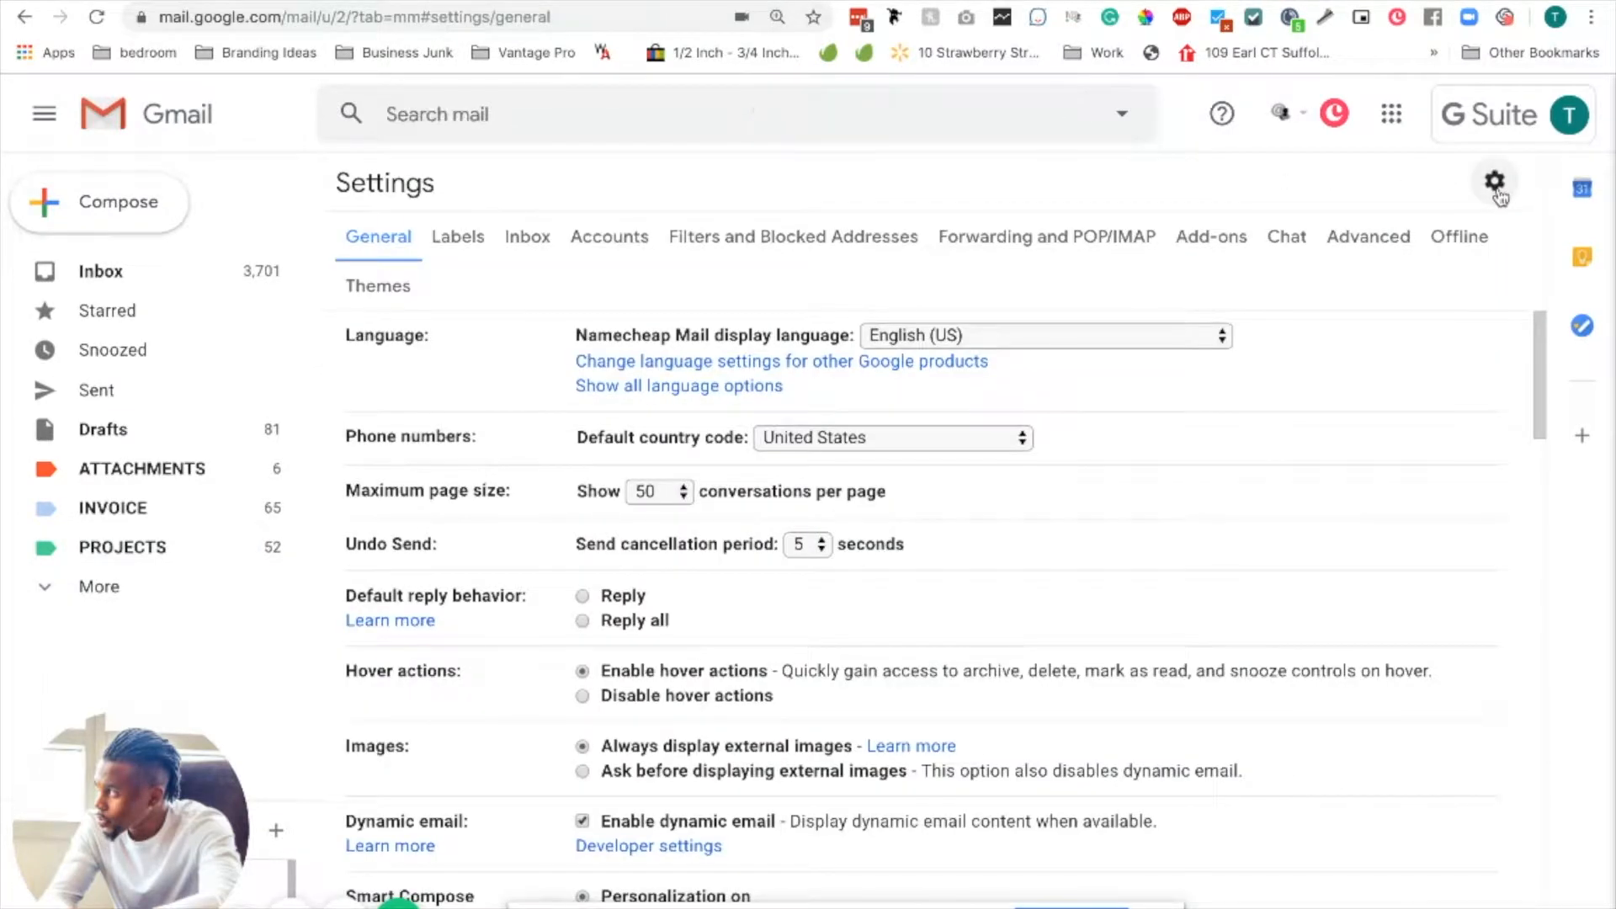
pyautogui.click(1495, 185)
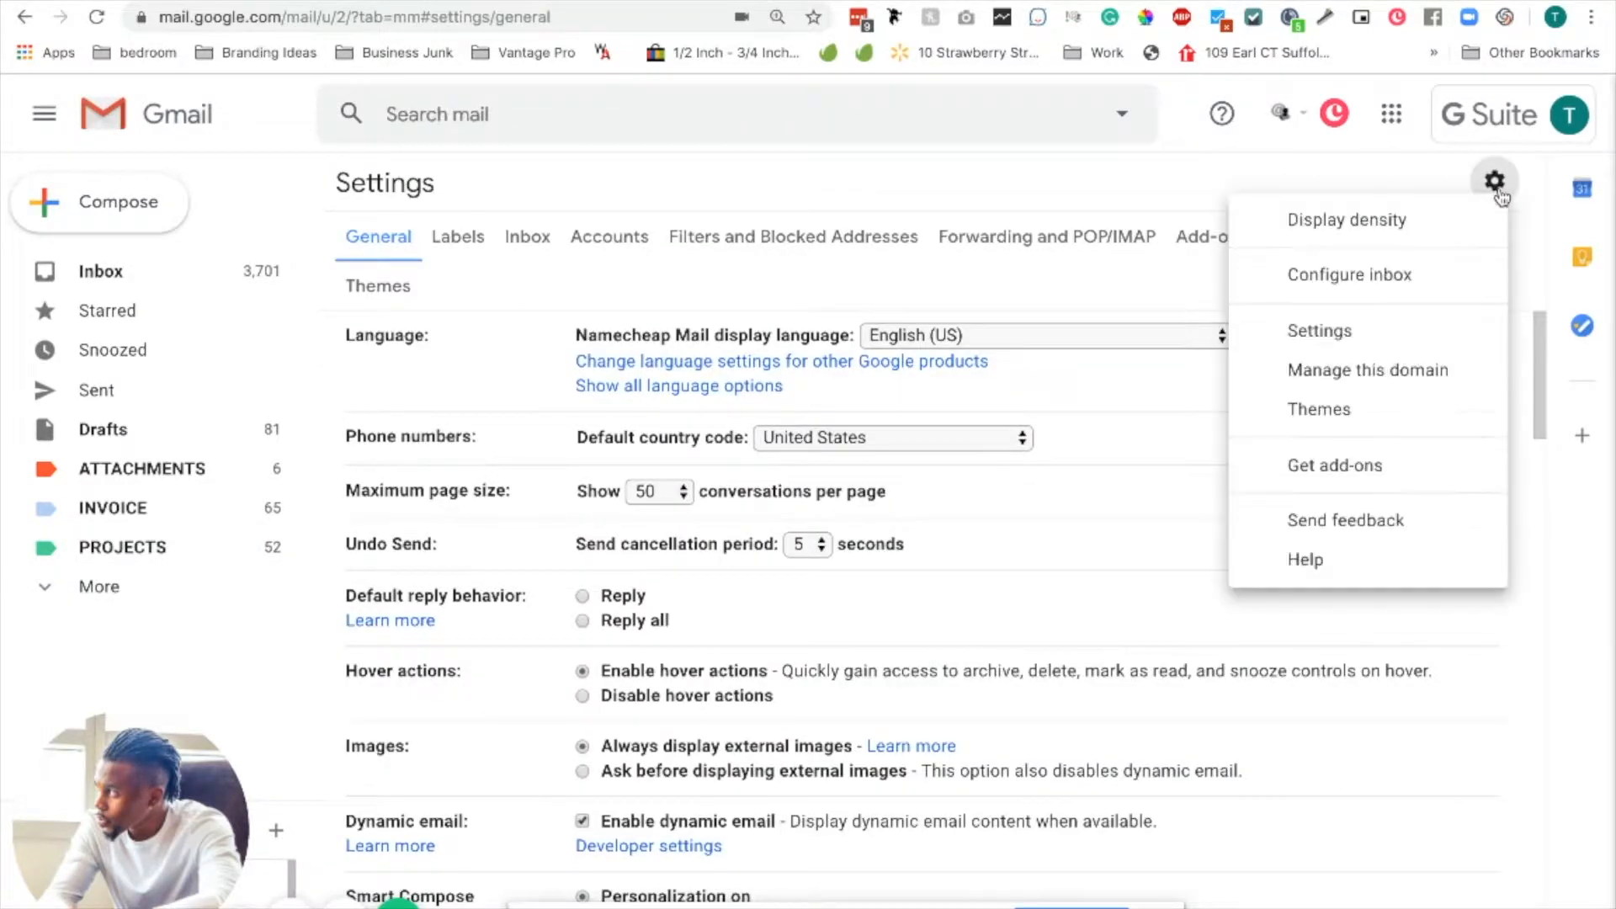
pyautogui.click(1348, 333)
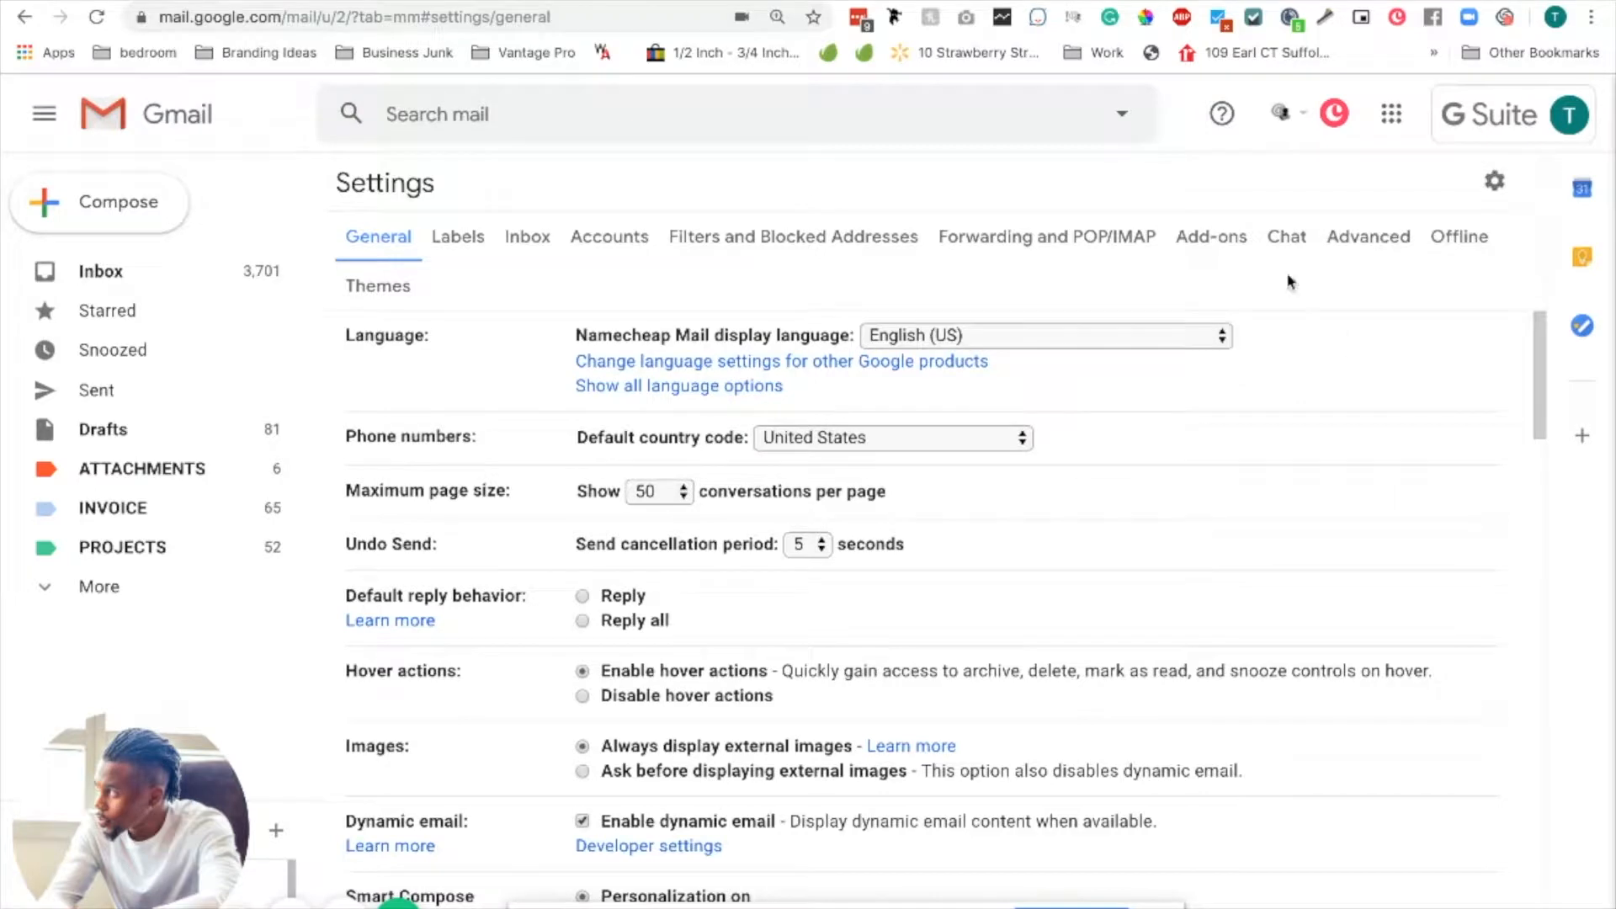
pyautogui.click(598, 249)
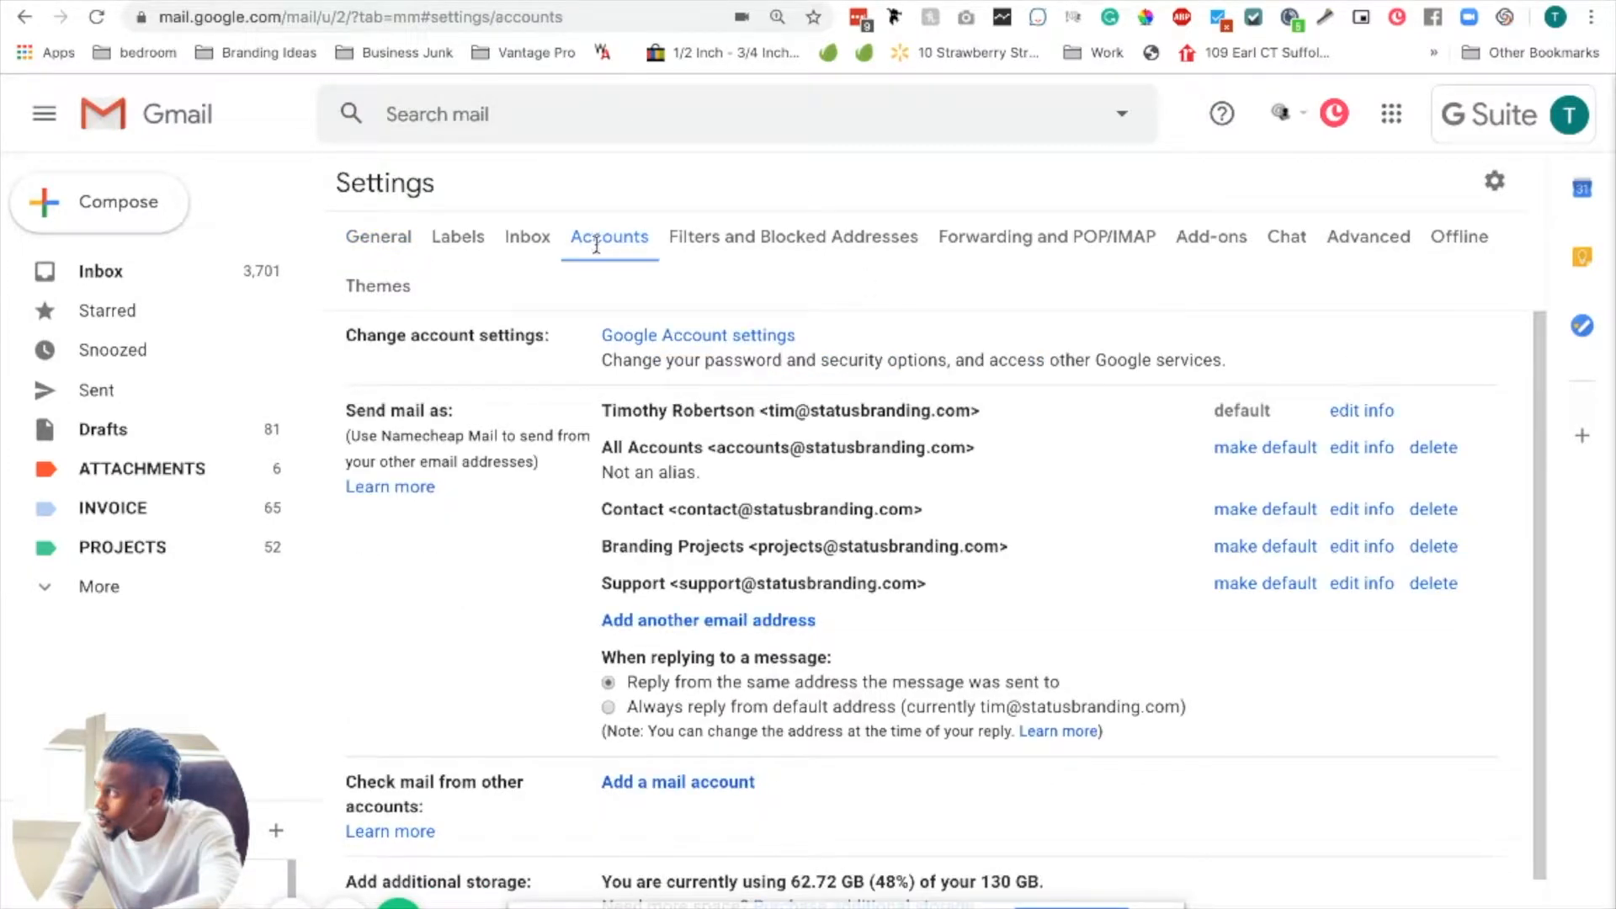
pyautogui.tripleClick(358, 407)
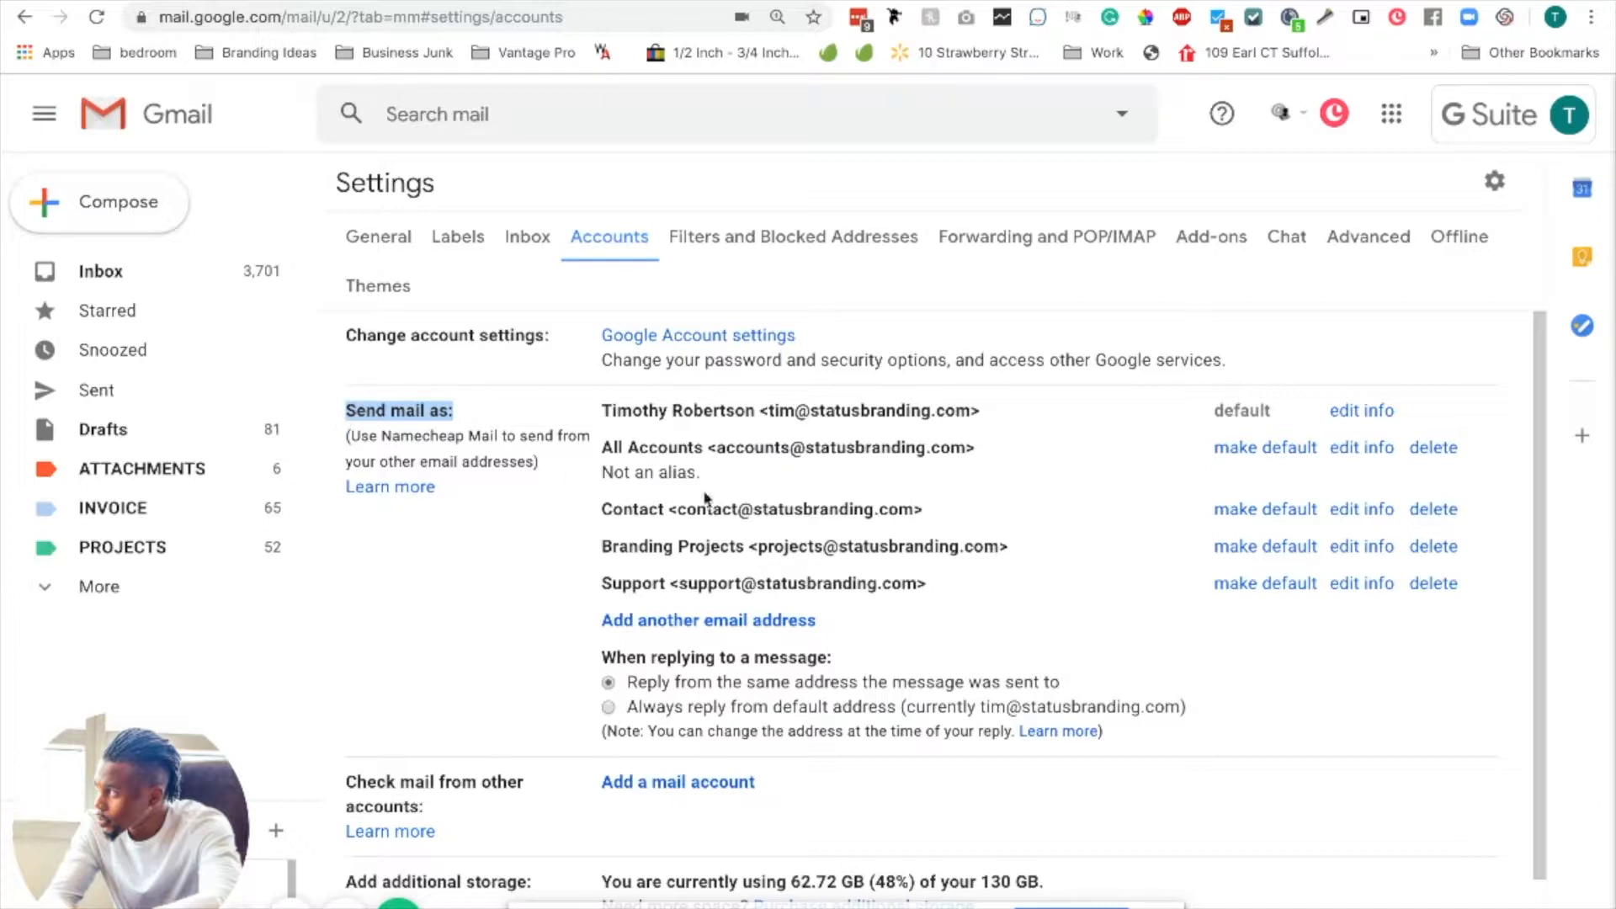
pyautogui.moveTo(715, 448); pyautogui.dragTo(965, 449)
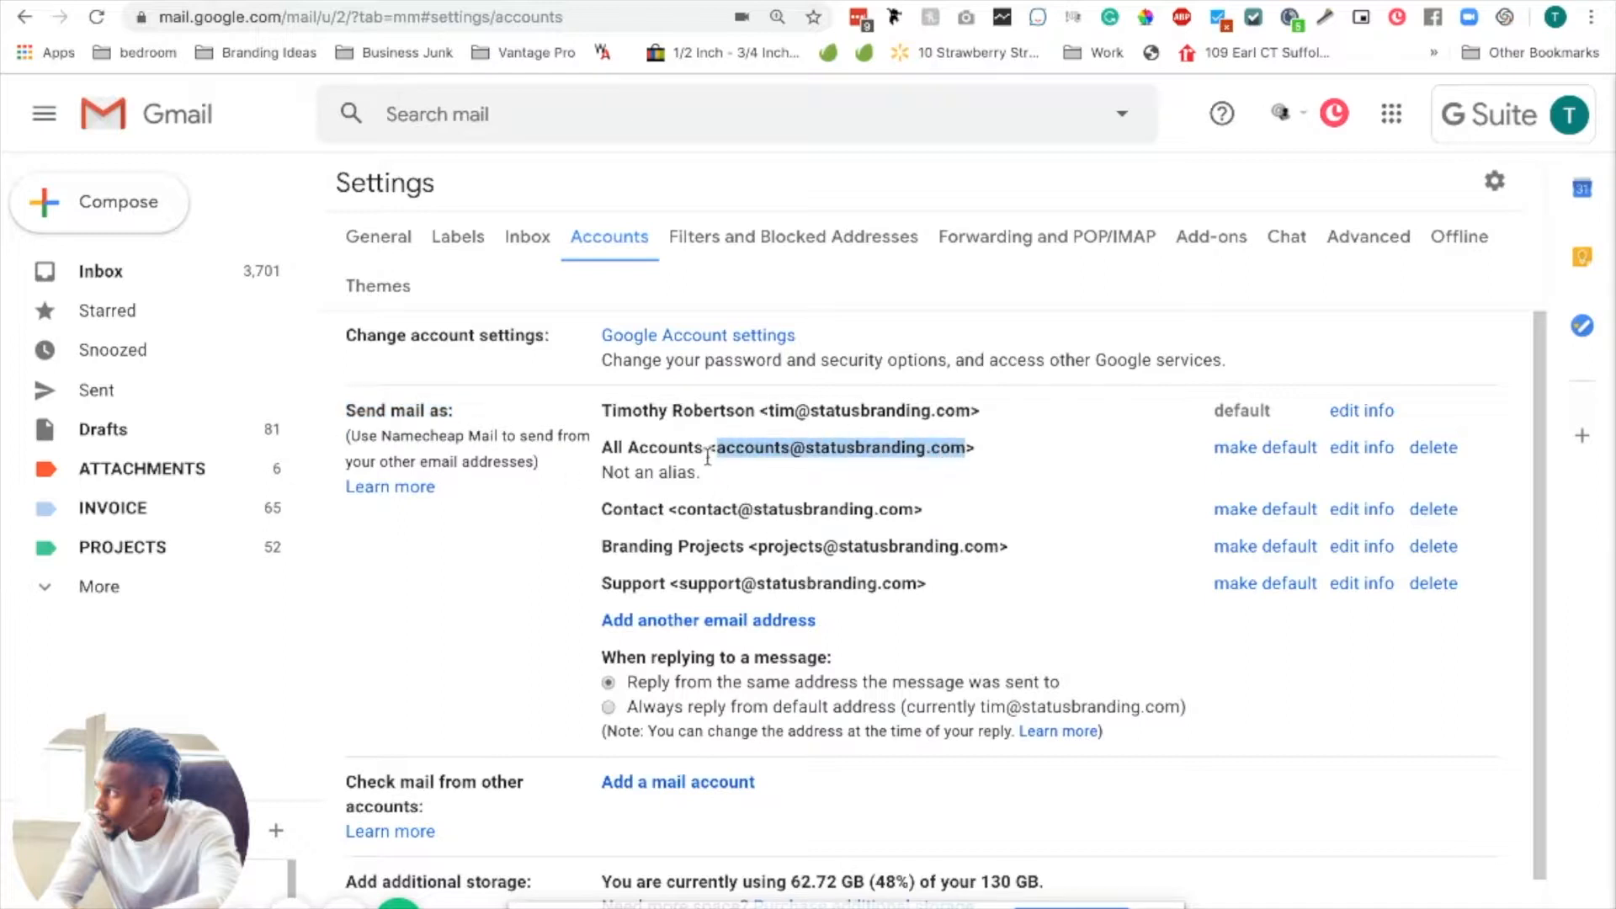
pyautogui.moveTo(679, 509); pyautogui.dragTo(911, 507)
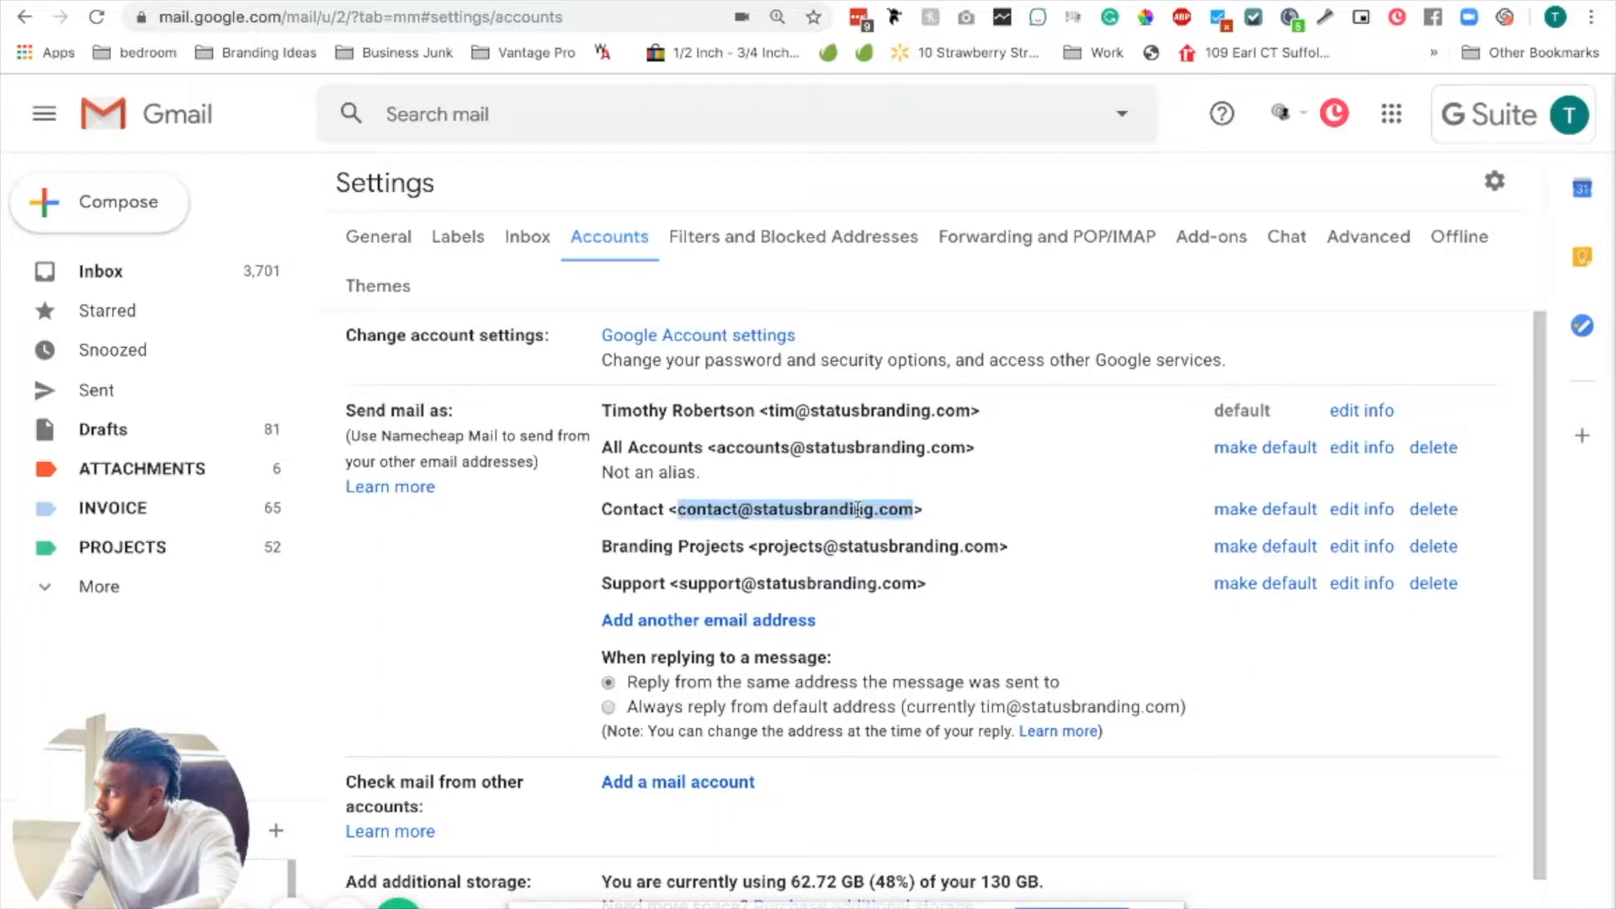
pyautogui.moveTo(759, 546); pyautogui.dragTo(996, 544)
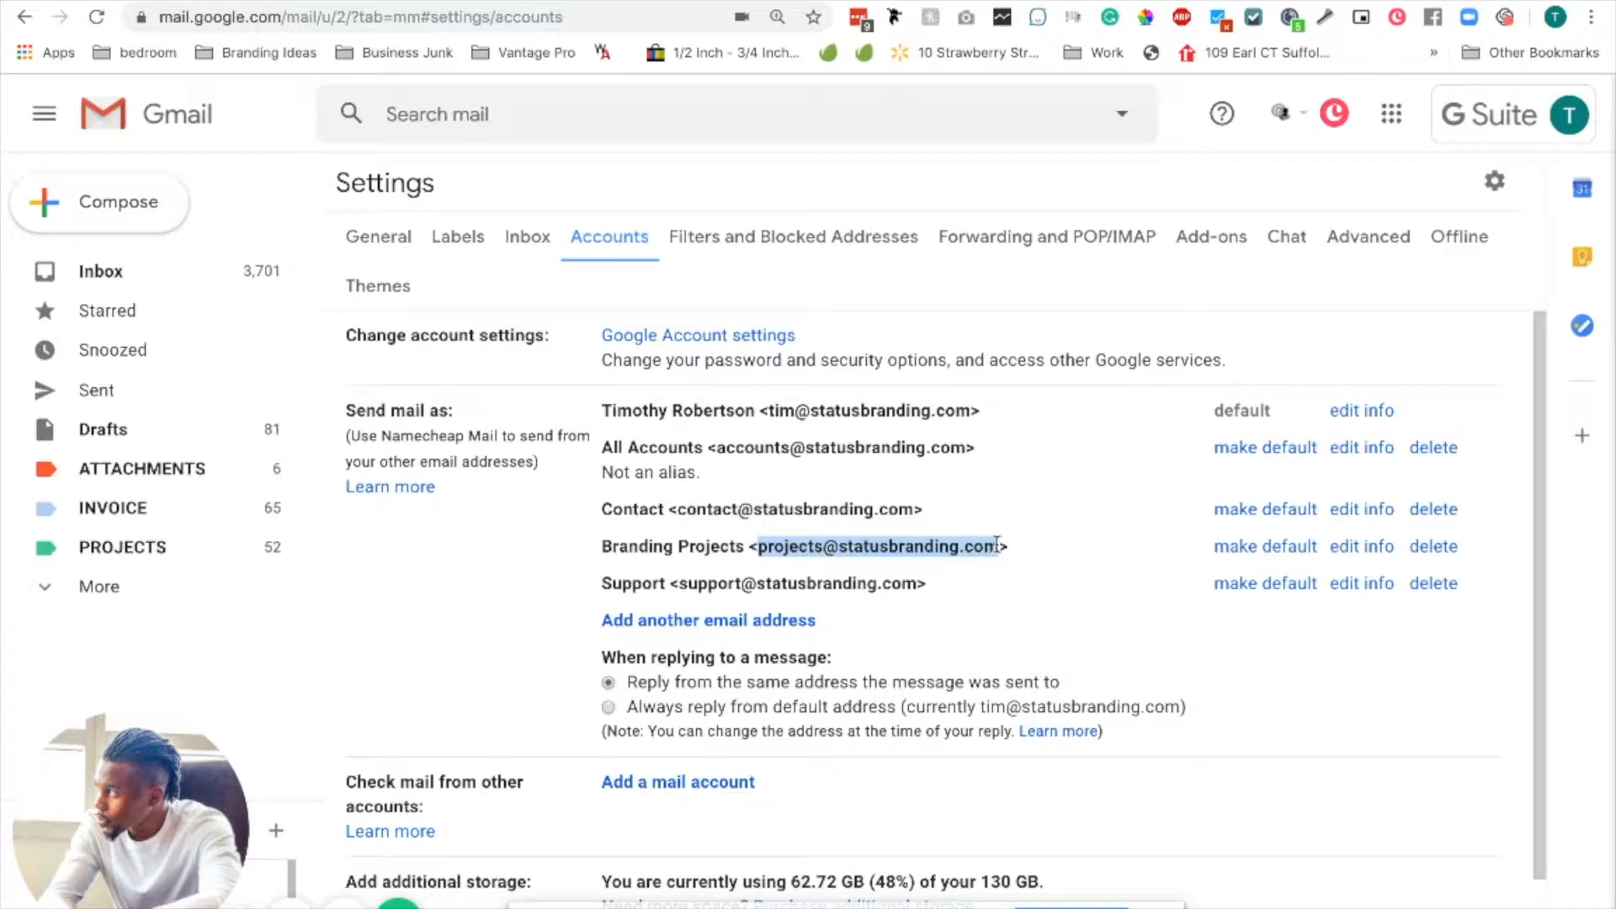
pyautogui.moveTo(678, 582); pyautogui.dragTo(917, 581)
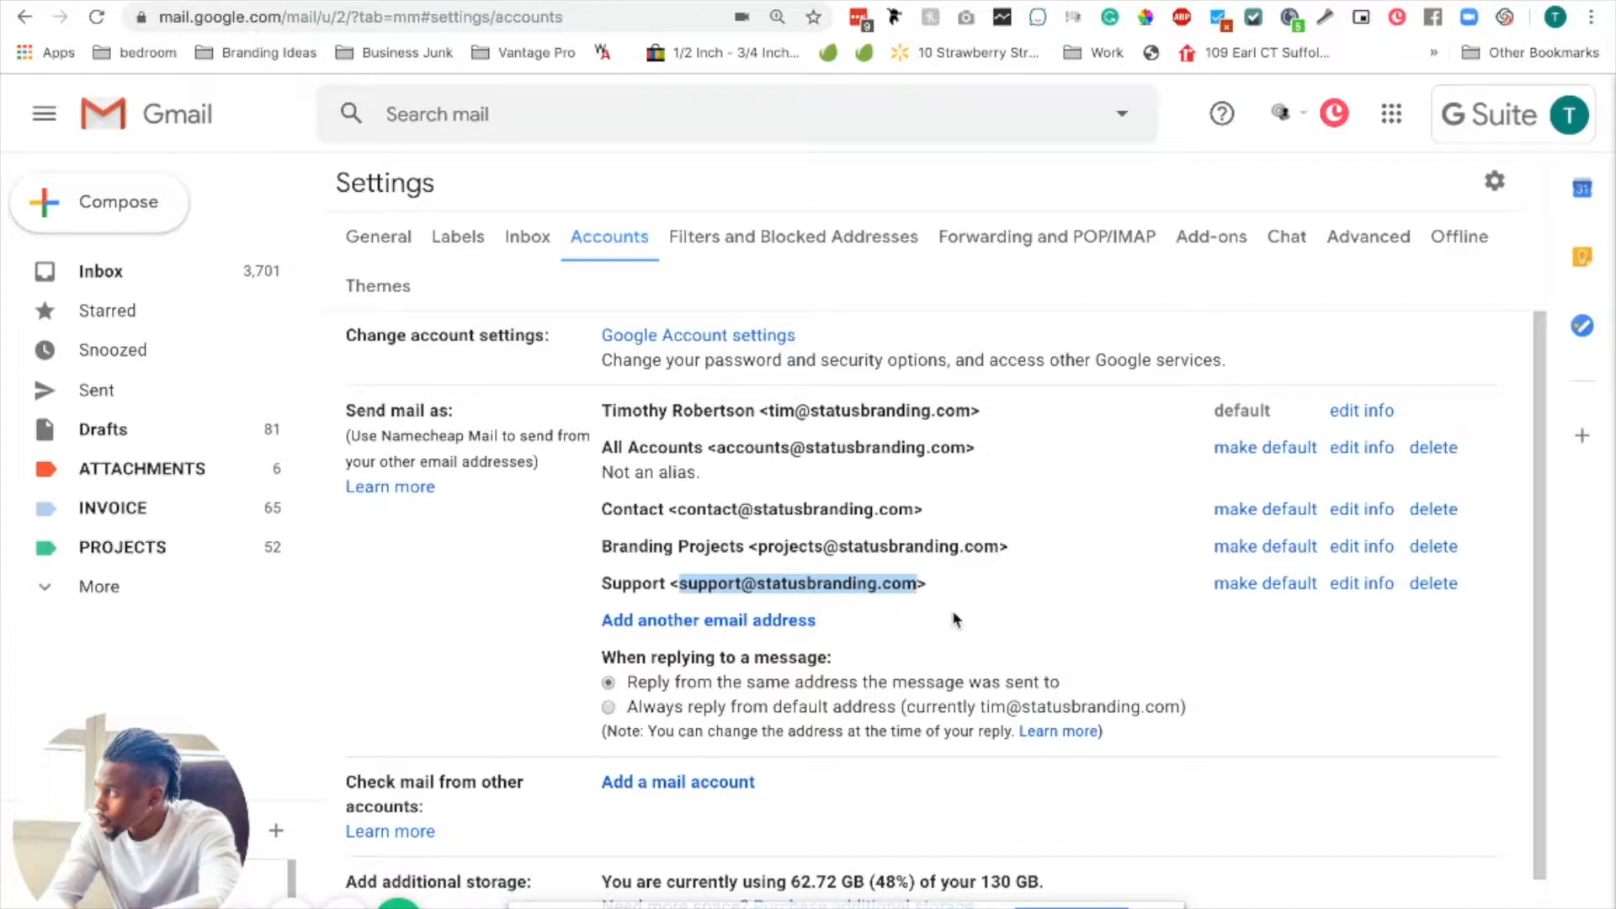
pyautogui.click(872, 552)
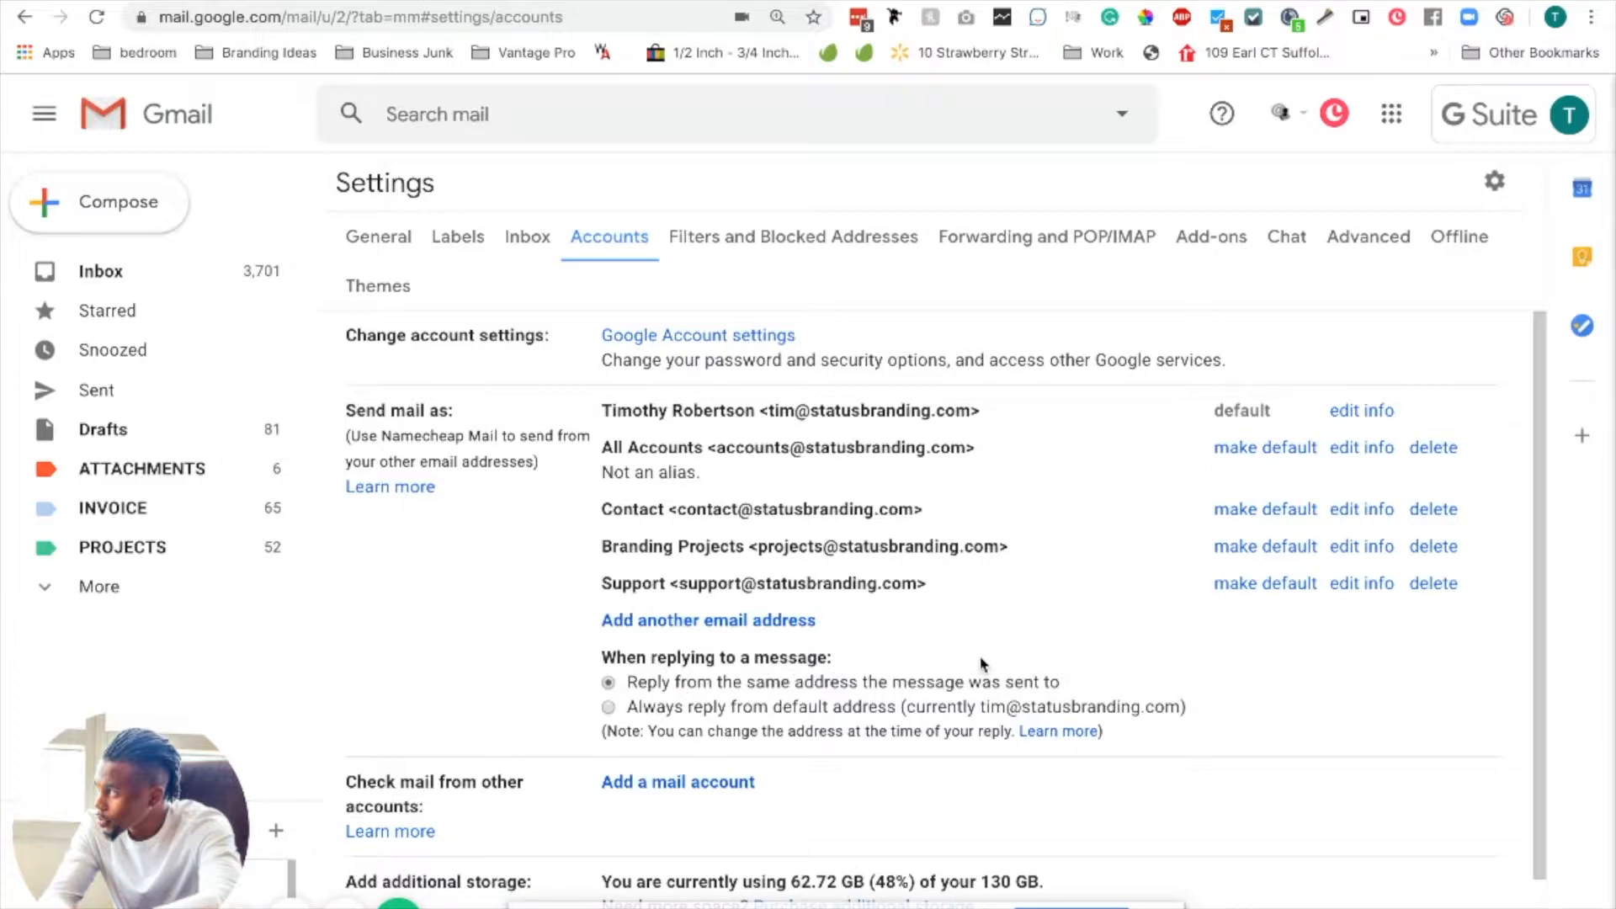
pyautogui.click(609, 683)
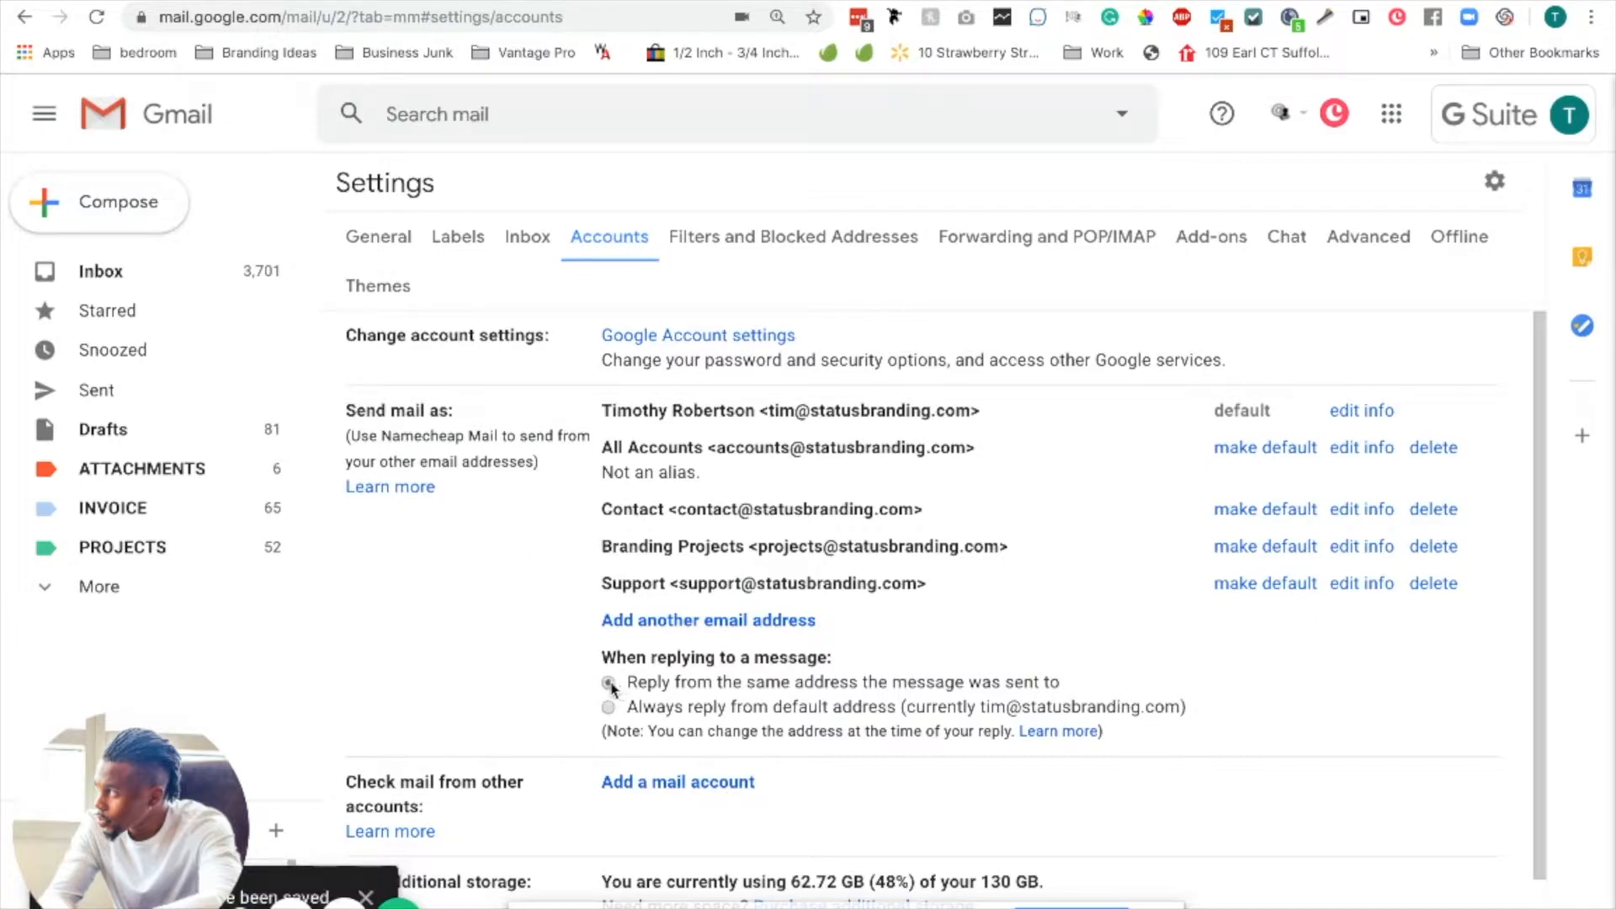
pyautogui.moveTo(680, 579); pyautogui.dragTo(917, 581)
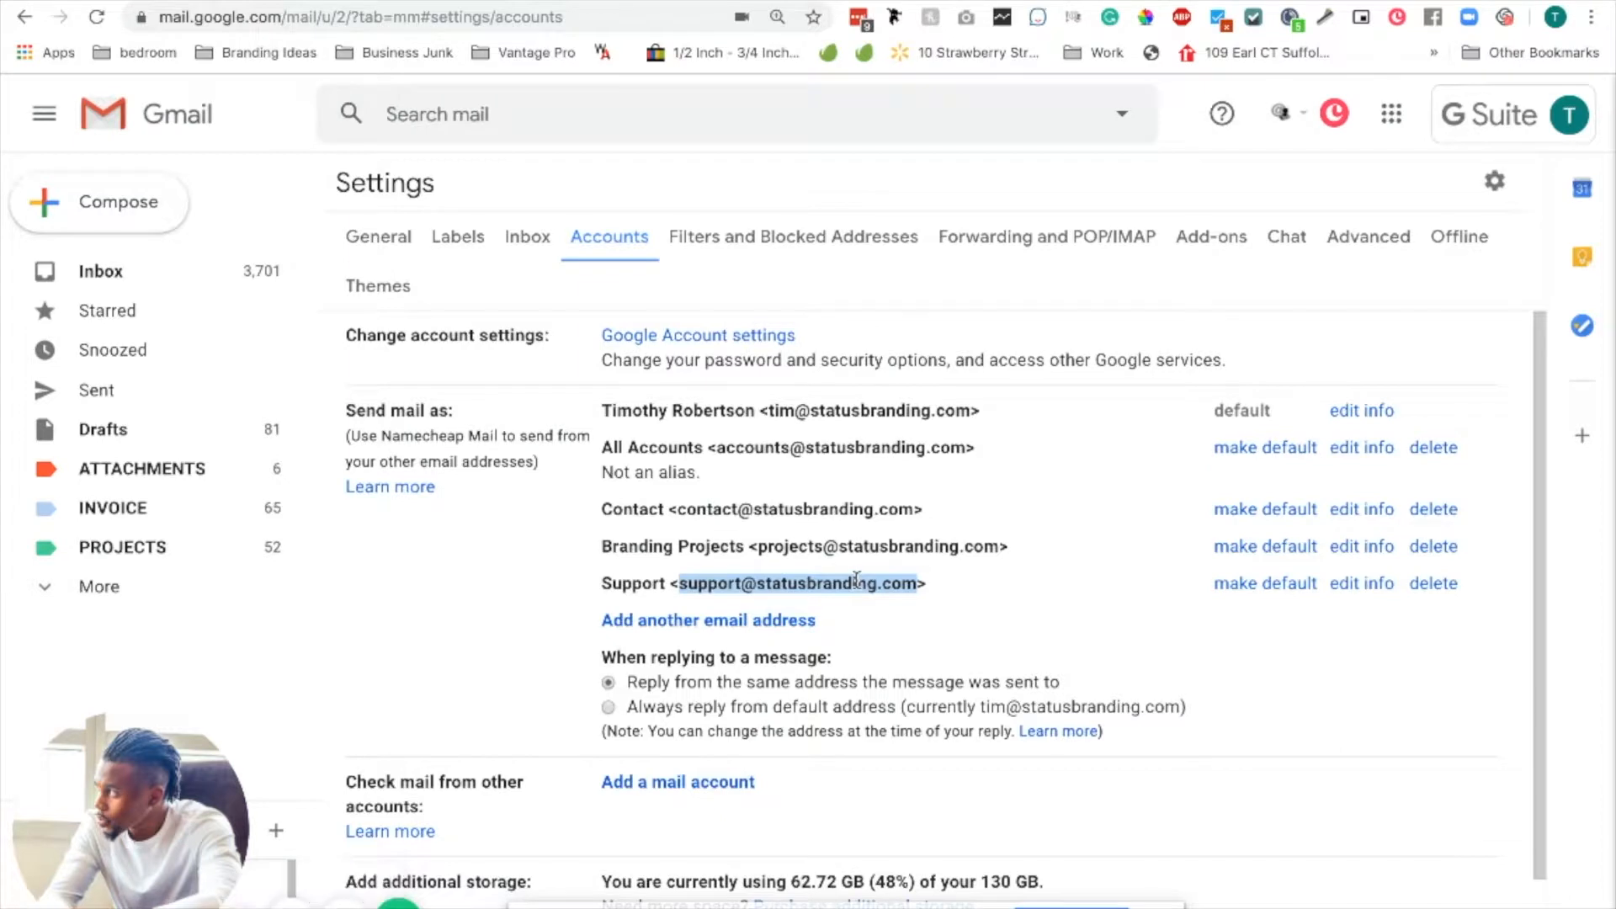
pyautogui.click(381, 414)
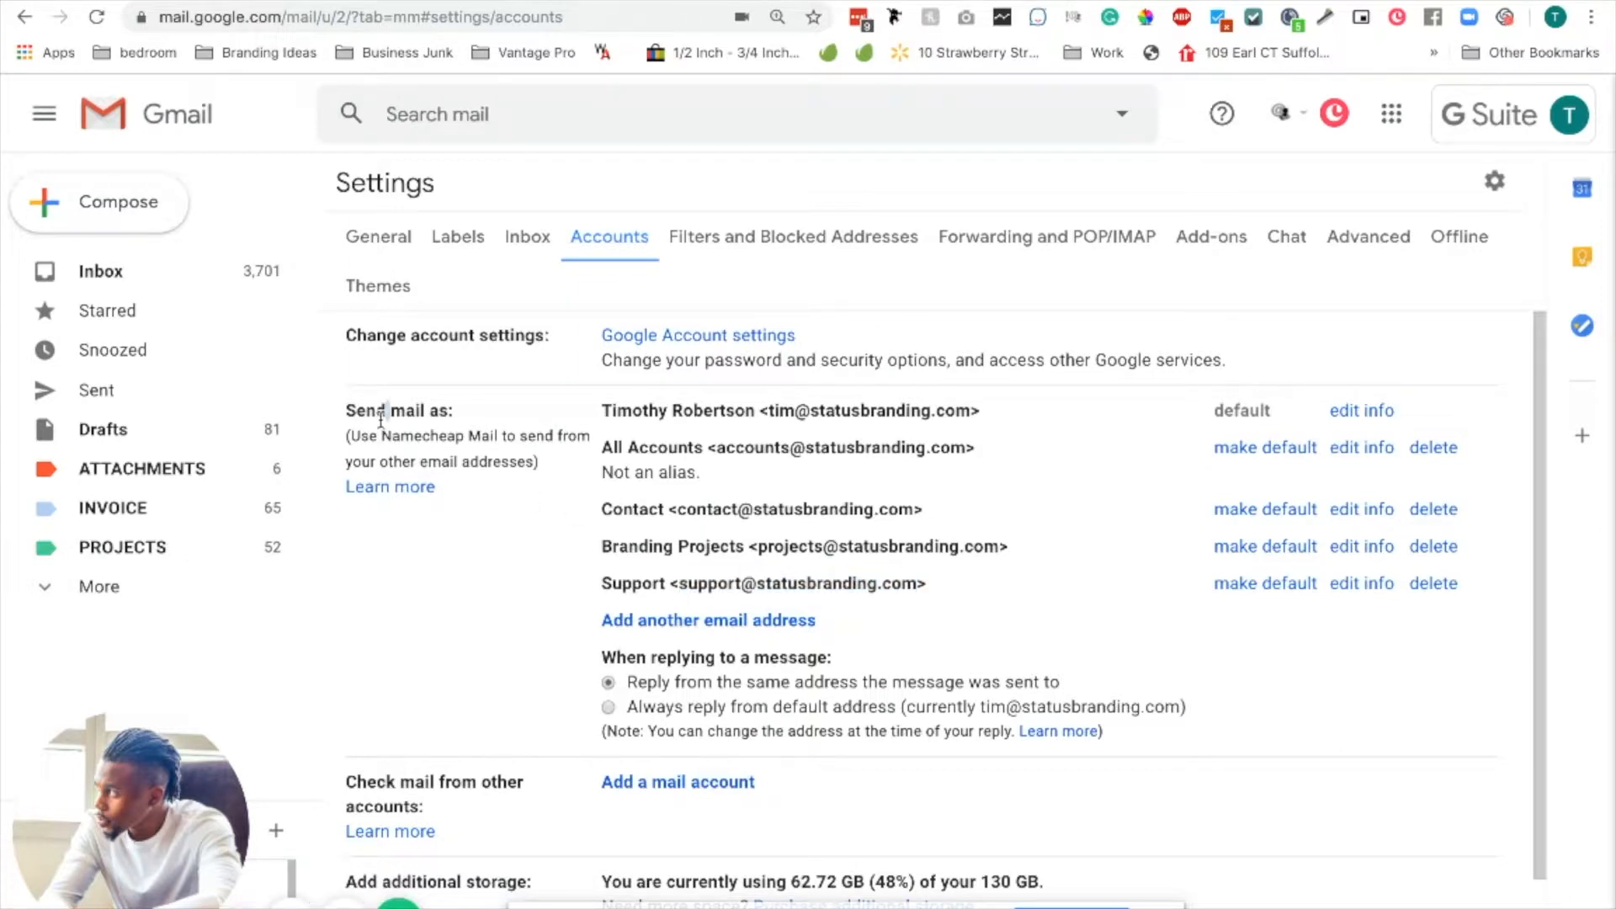
pyautogui.tripleClick(376, 411)
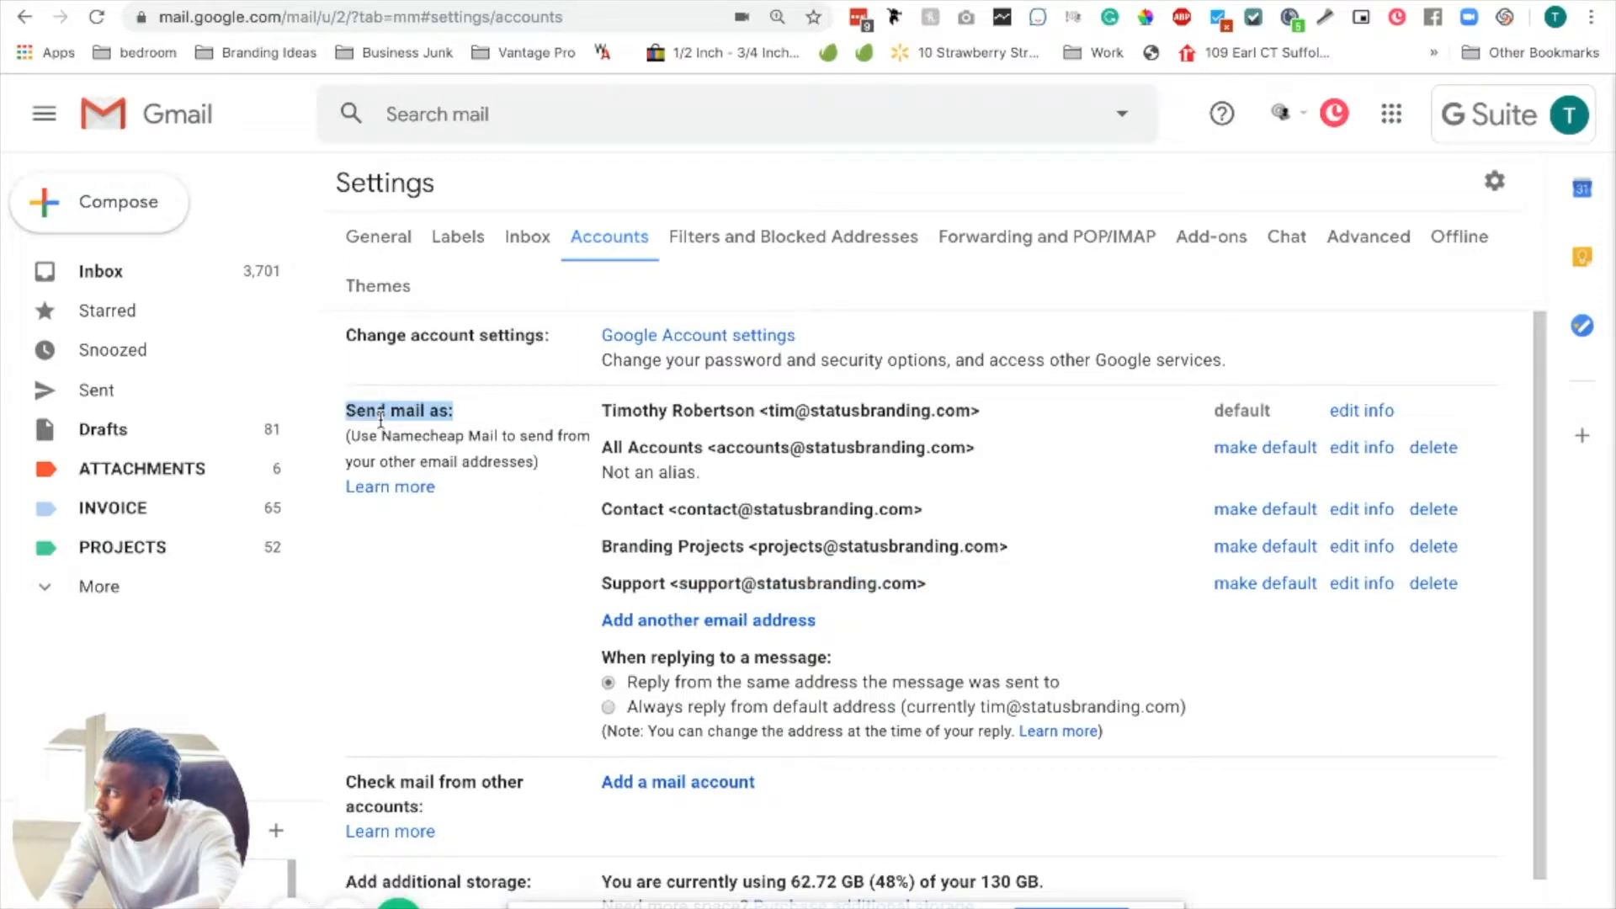
# - Begin adding a send-as address, clear the prefilled Name field, then switch to Google Groups
pyautogui.click(723, 622)
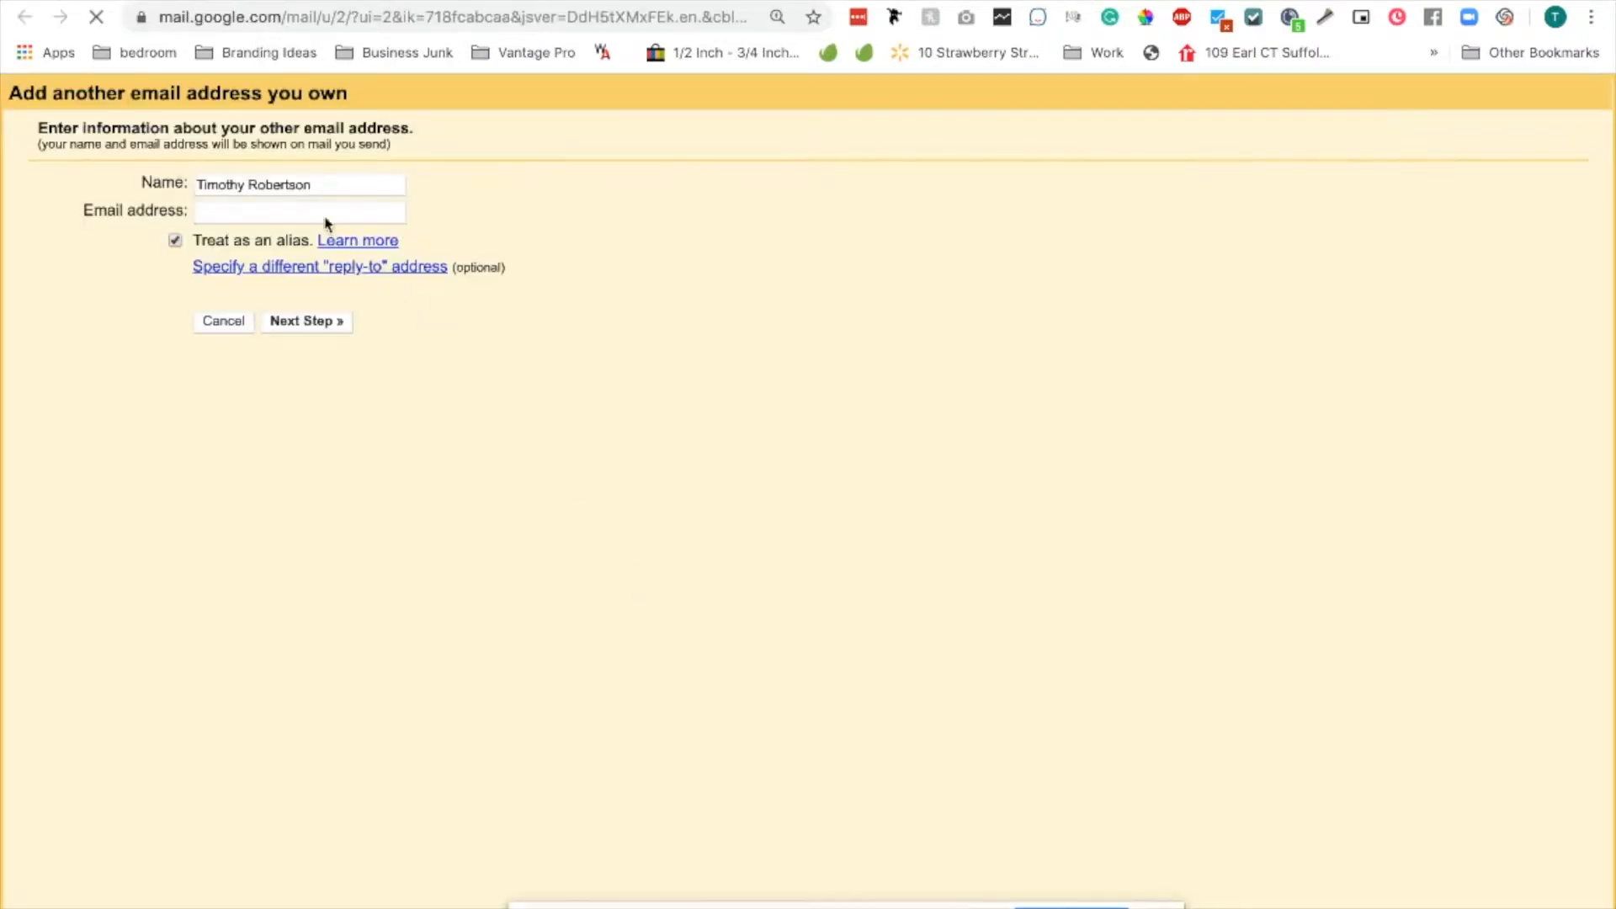
pyautogui.tripleClick(292, 186)
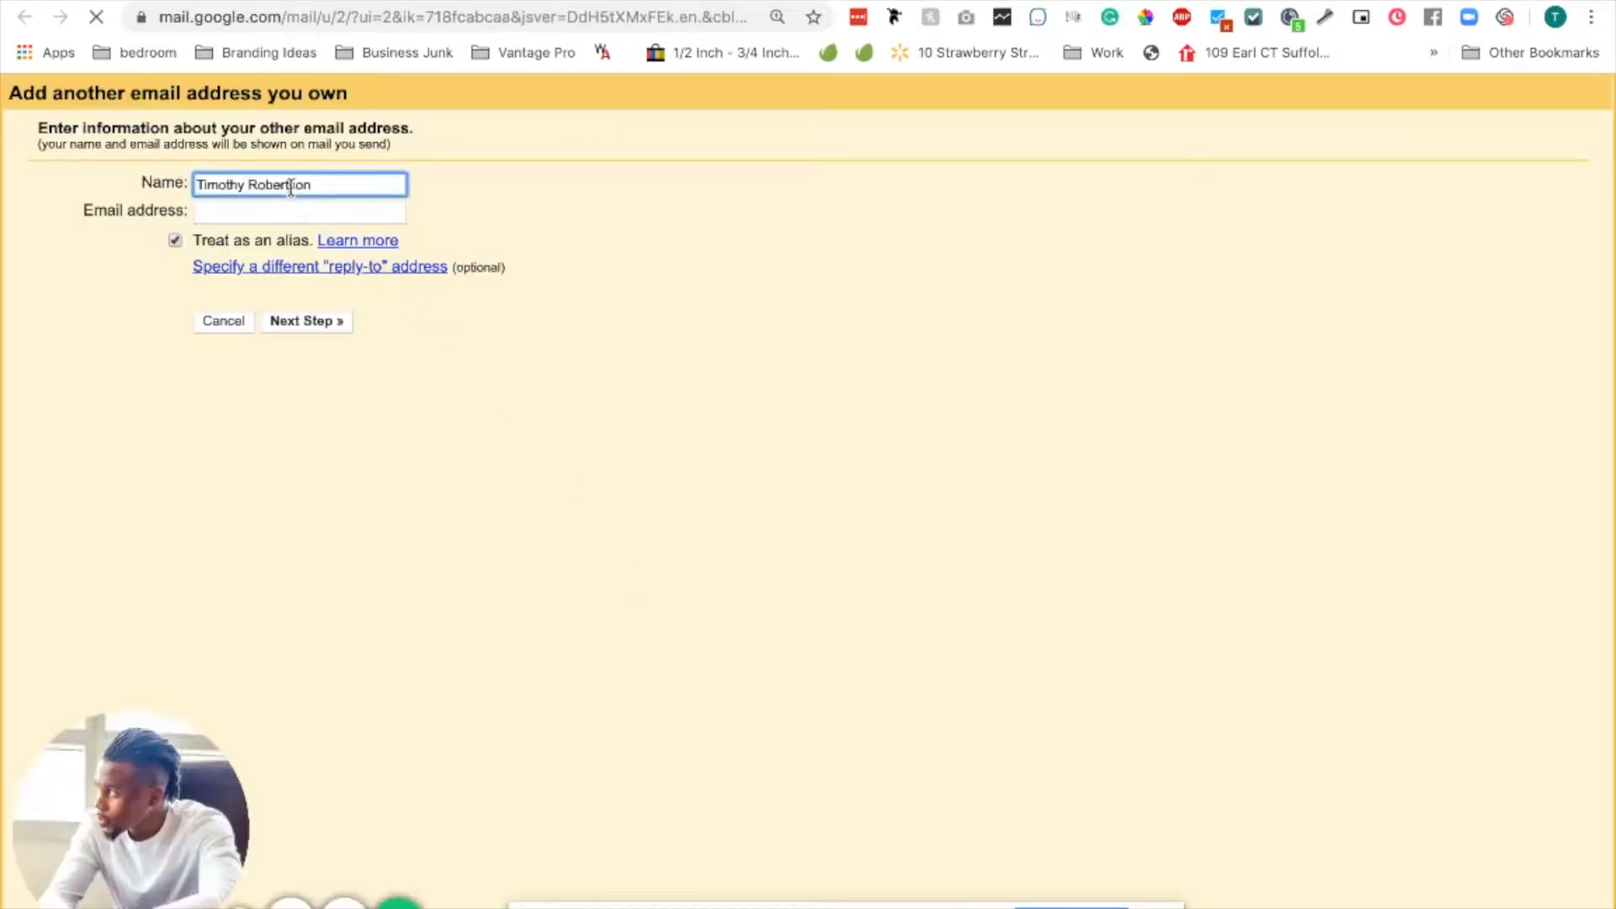
pyautogui.doubleClick(361, 186)
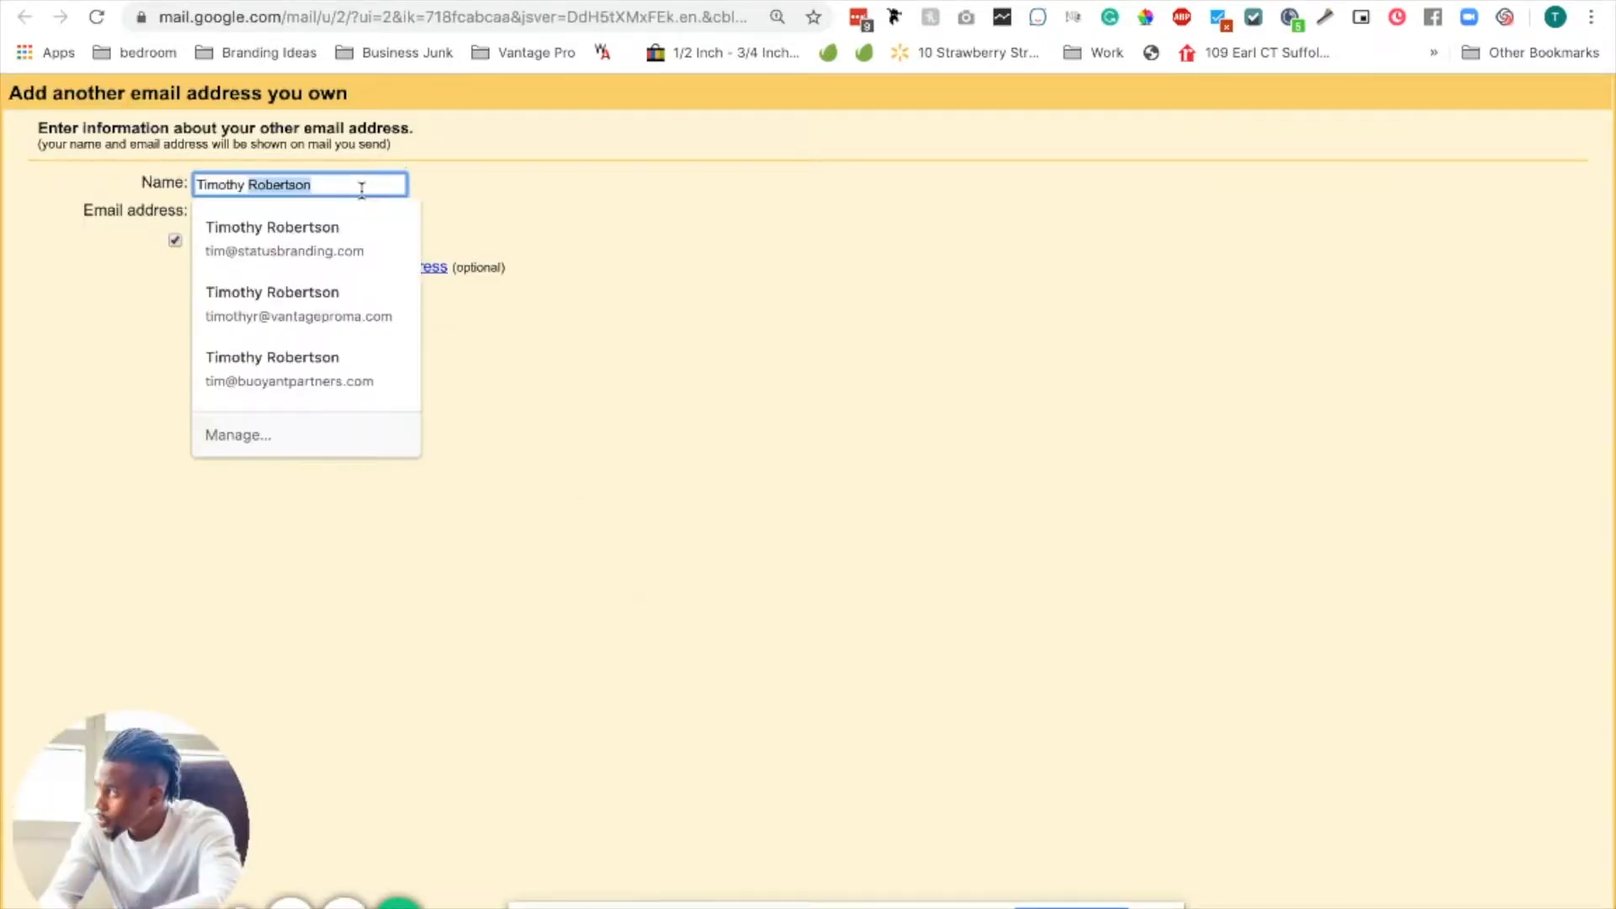
pyautogui.tripleClick(361, 186)
pyautogui.press('BackSpace')
pyautogui.click(599, 169)
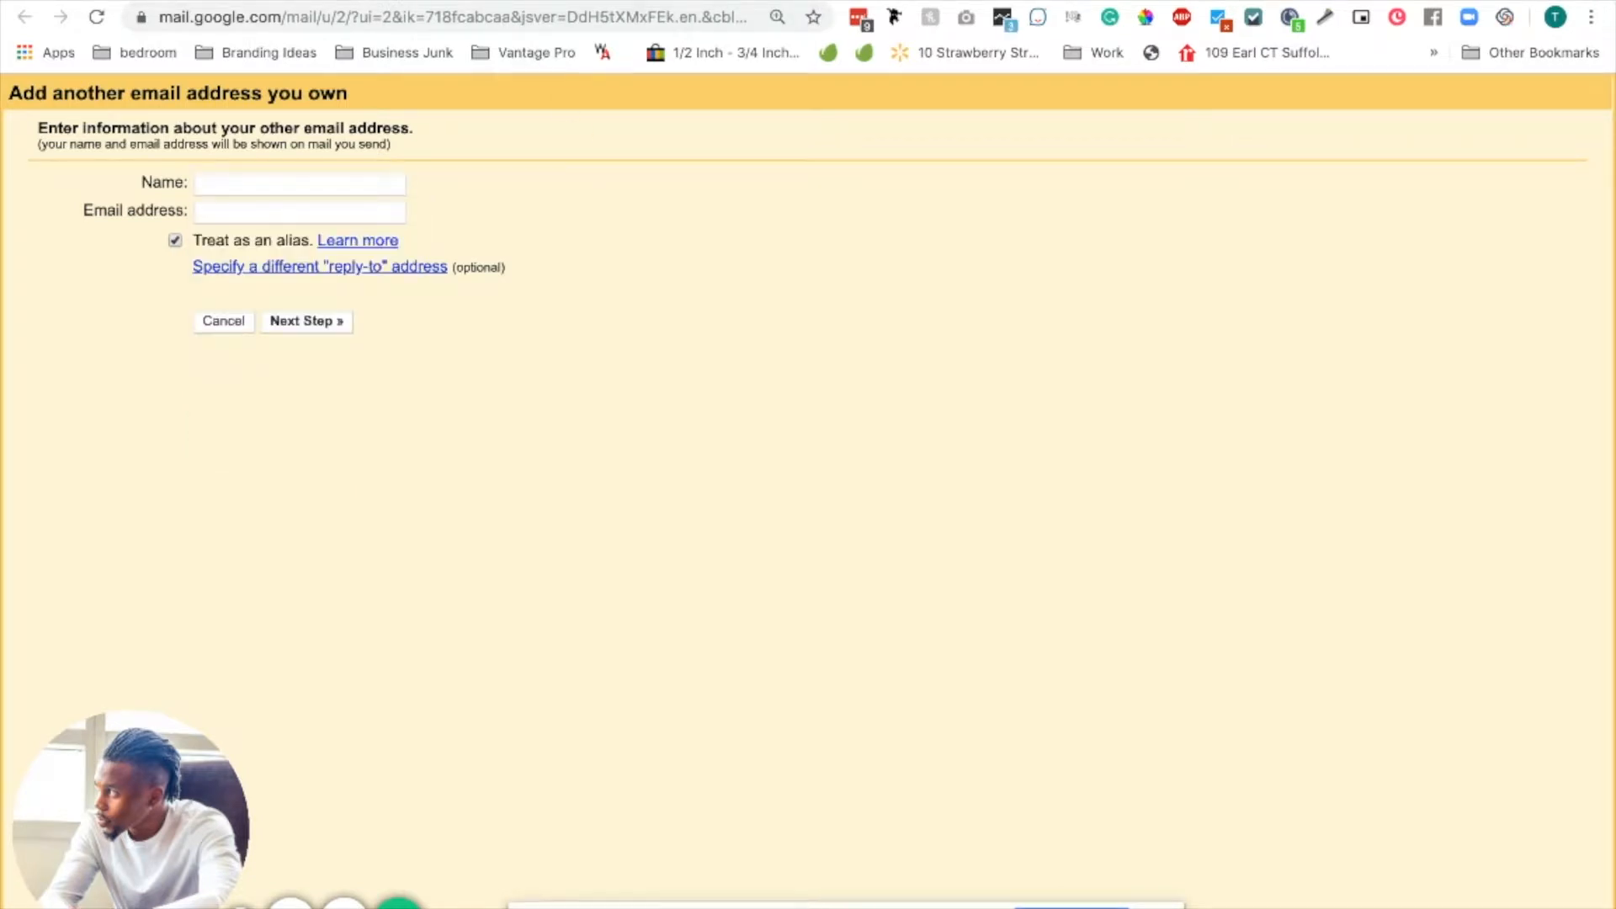
pyautogui.click(487, 1)
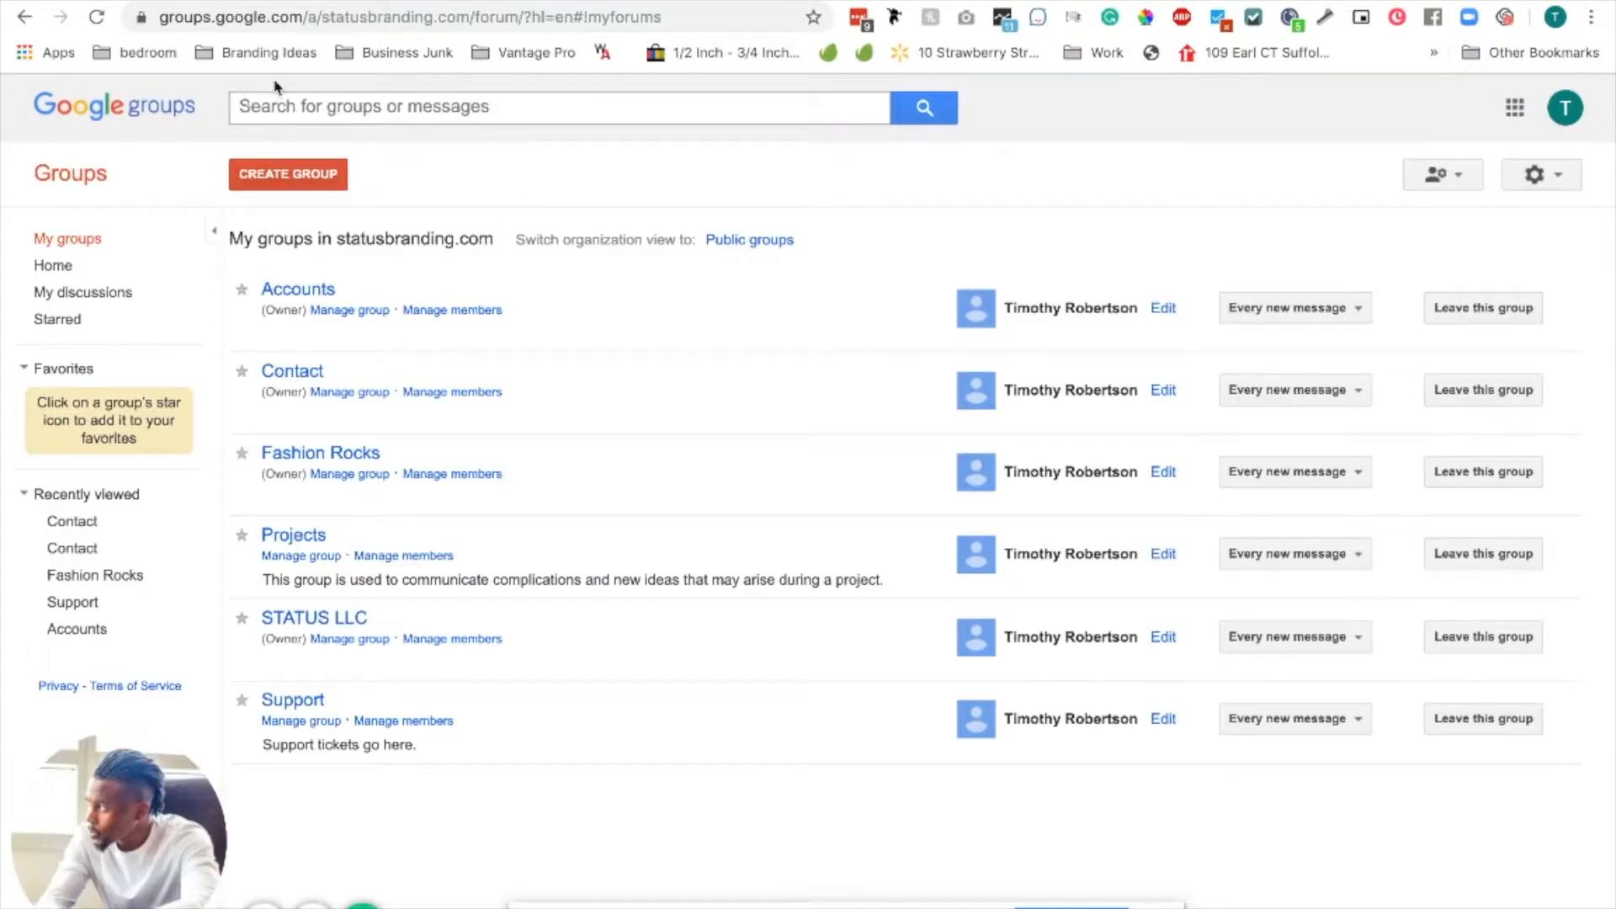
# - Open Groups from Gmail's apps grid in a new tab and show My groups
pyautogui.click(376, 1)
pyautogui.click(261, 1)
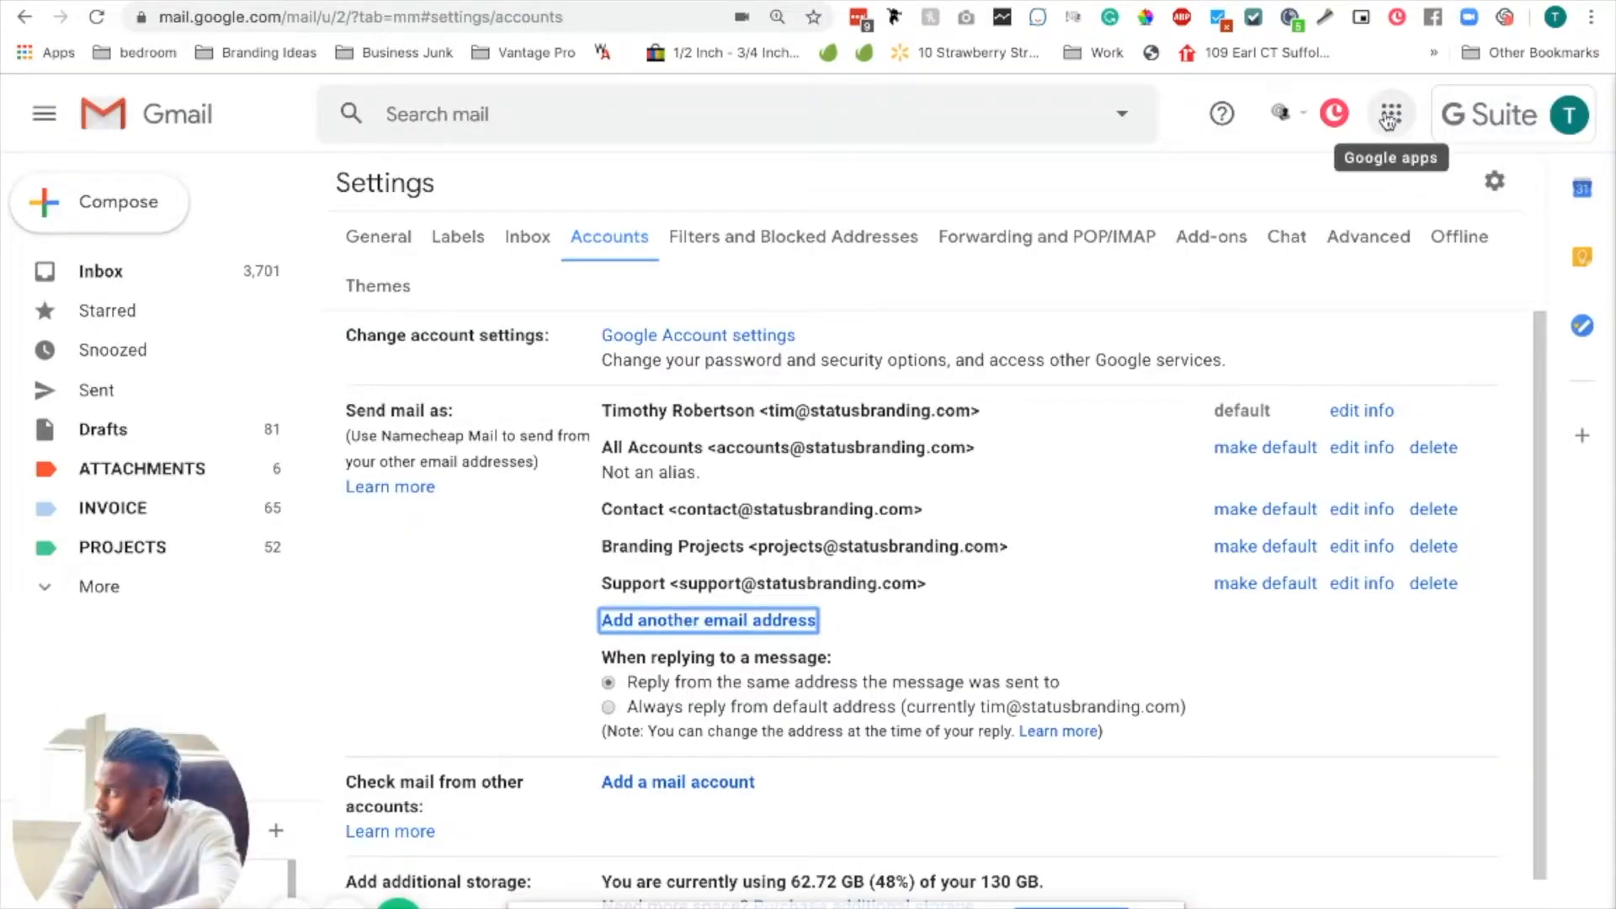
pyautogui.click(1391, 118)
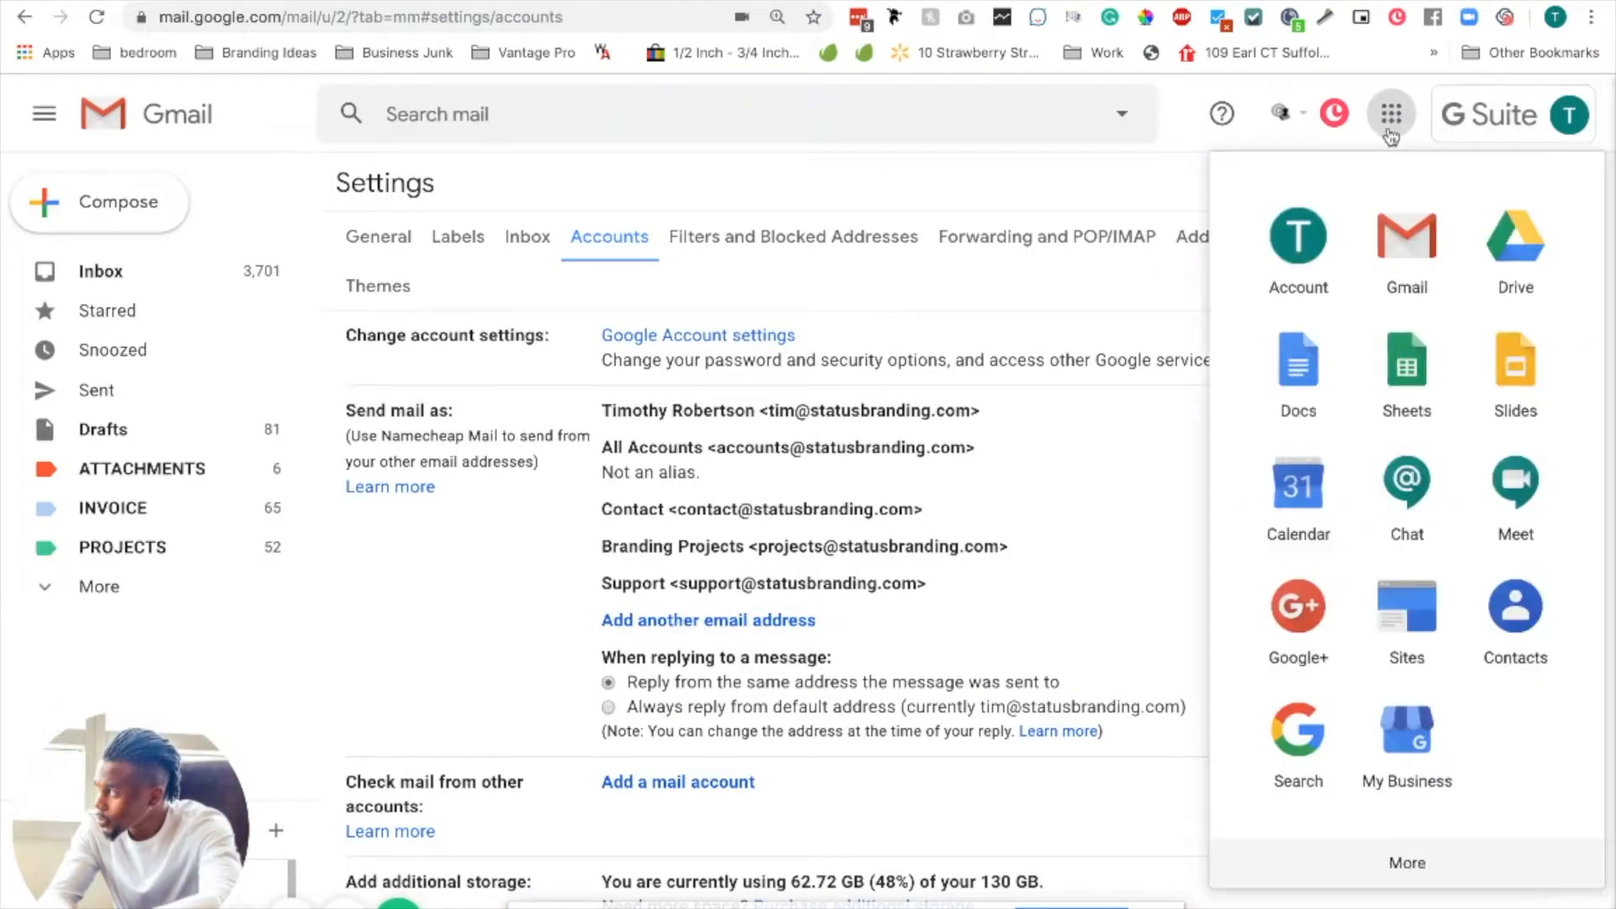
pyautogui.scroll(-5, 1350, 664)
pyautogui.rightClick(1310, 522)
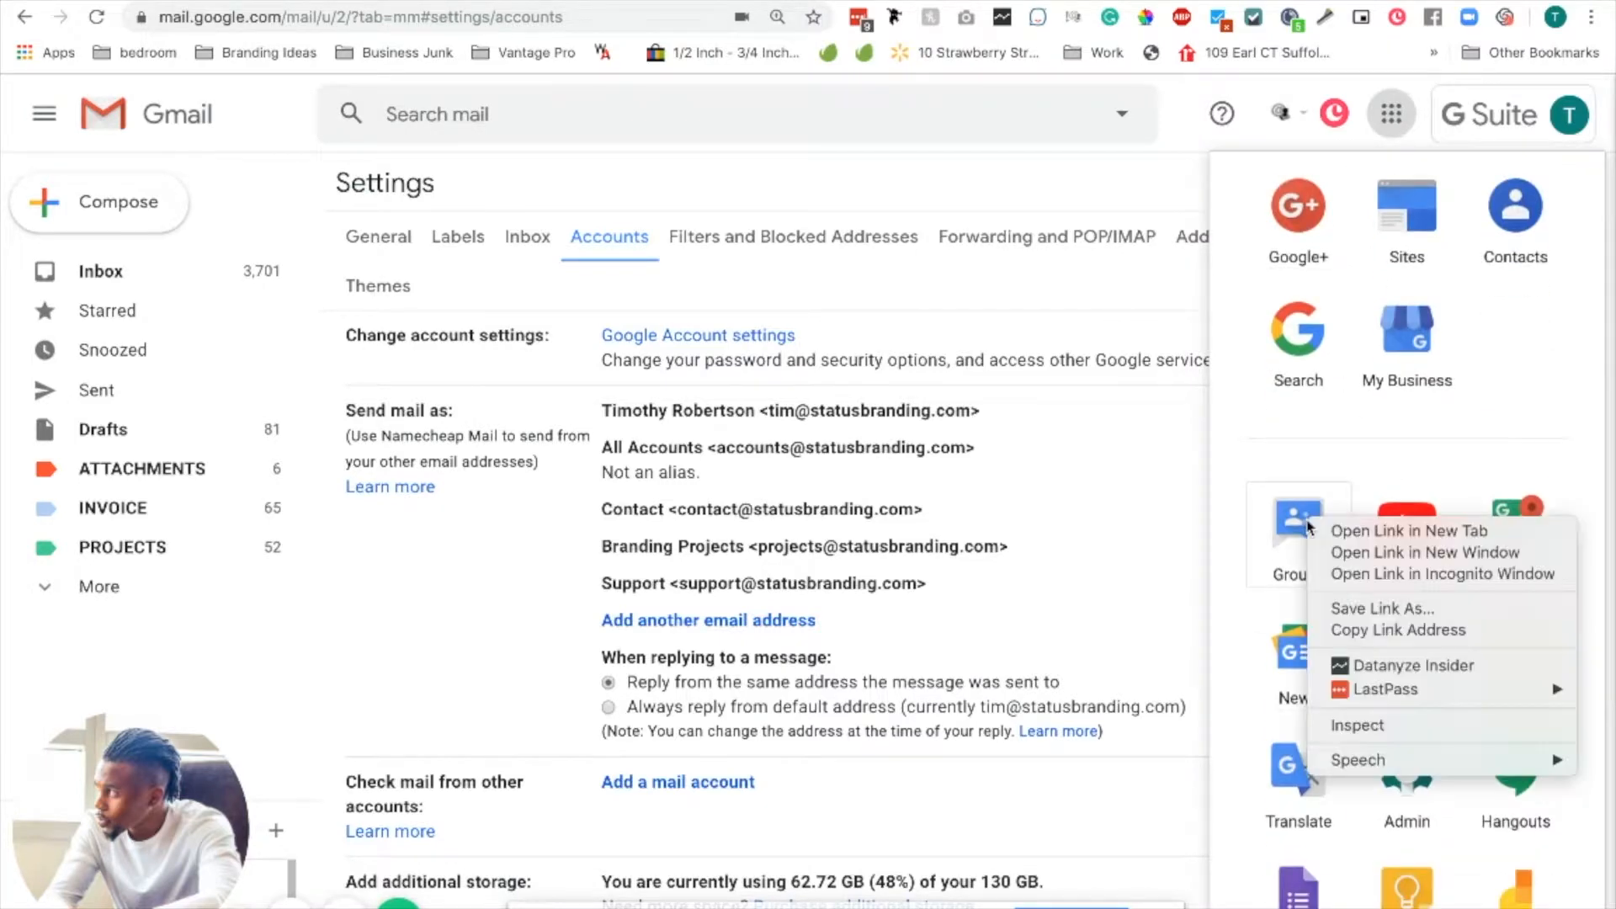
pyautogui.click(1338, 532)
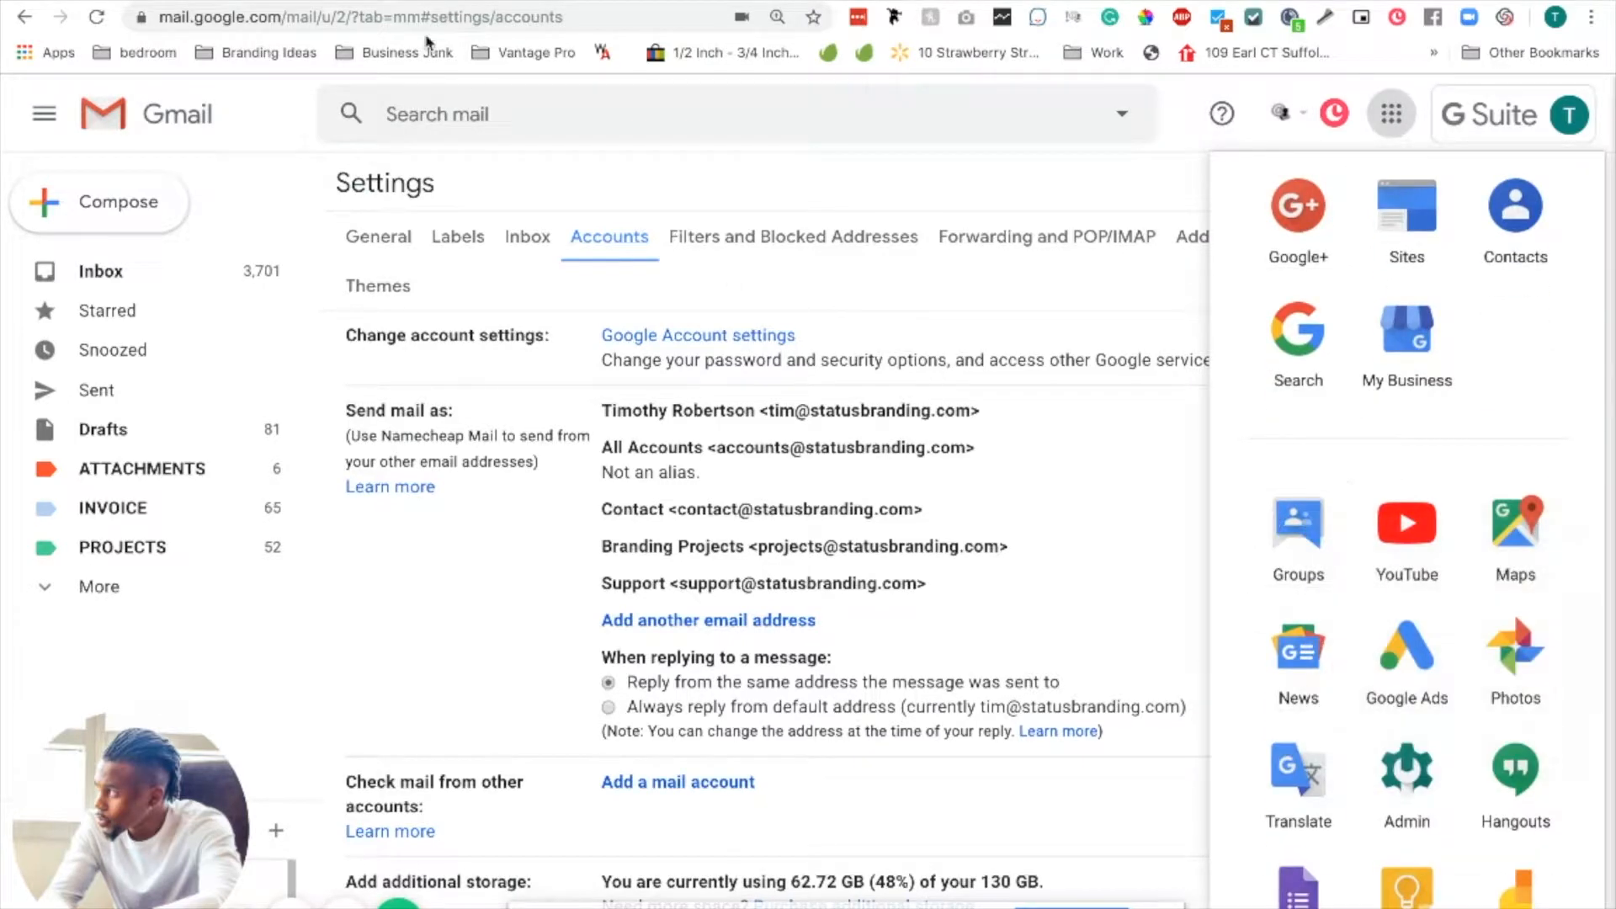
pyautogui.hotkey('ctrl', 'Tab')
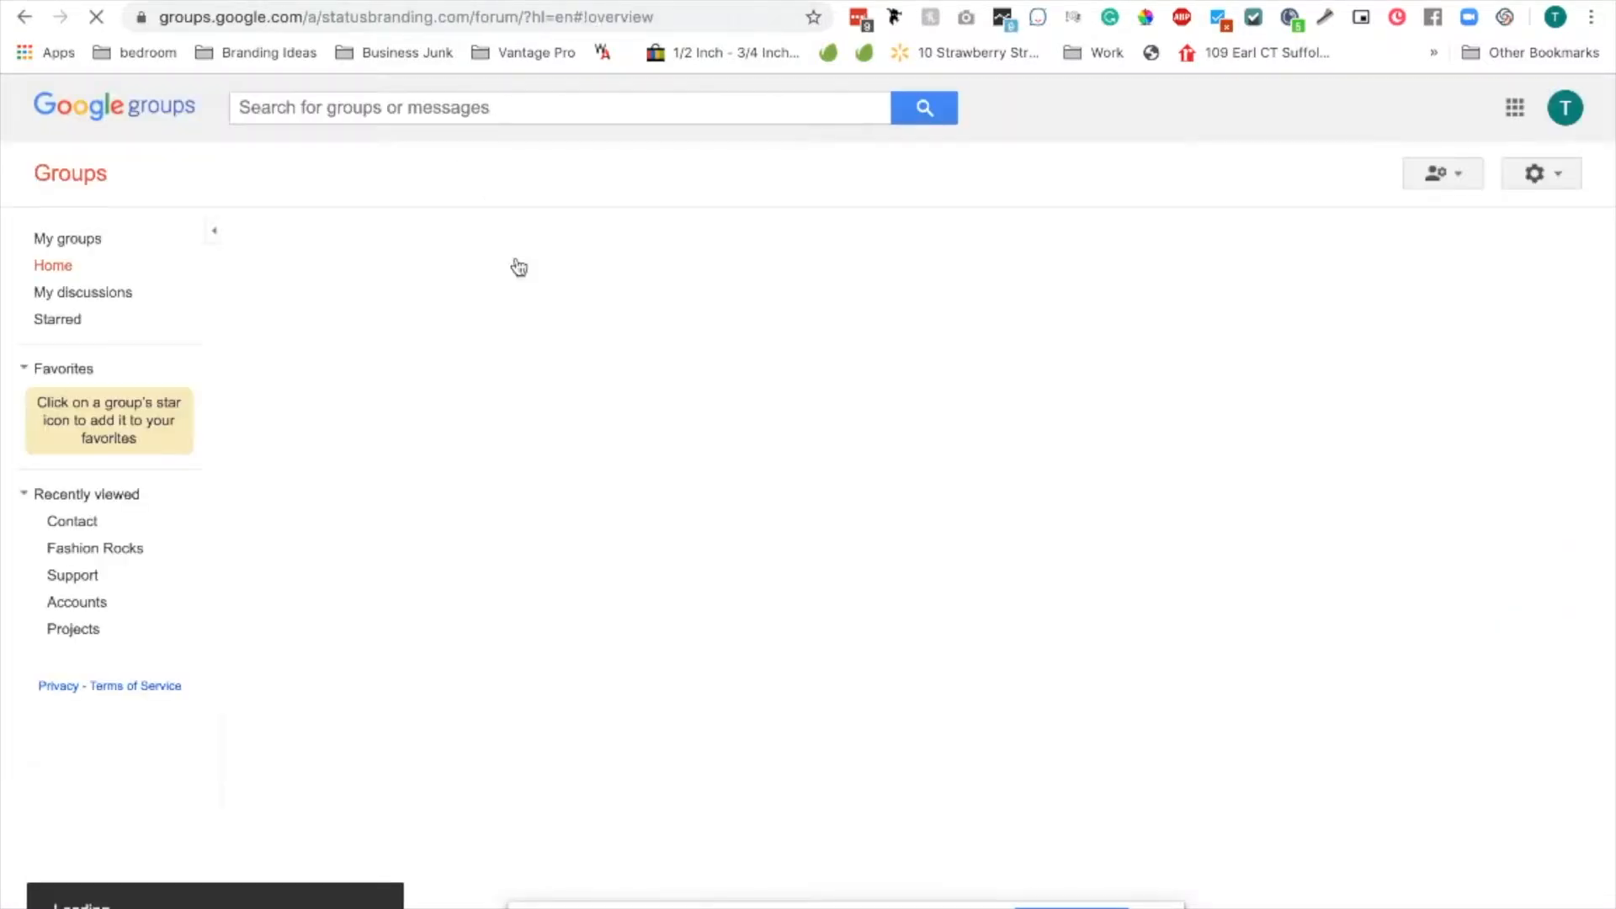
pyautogui.click(373, 275)
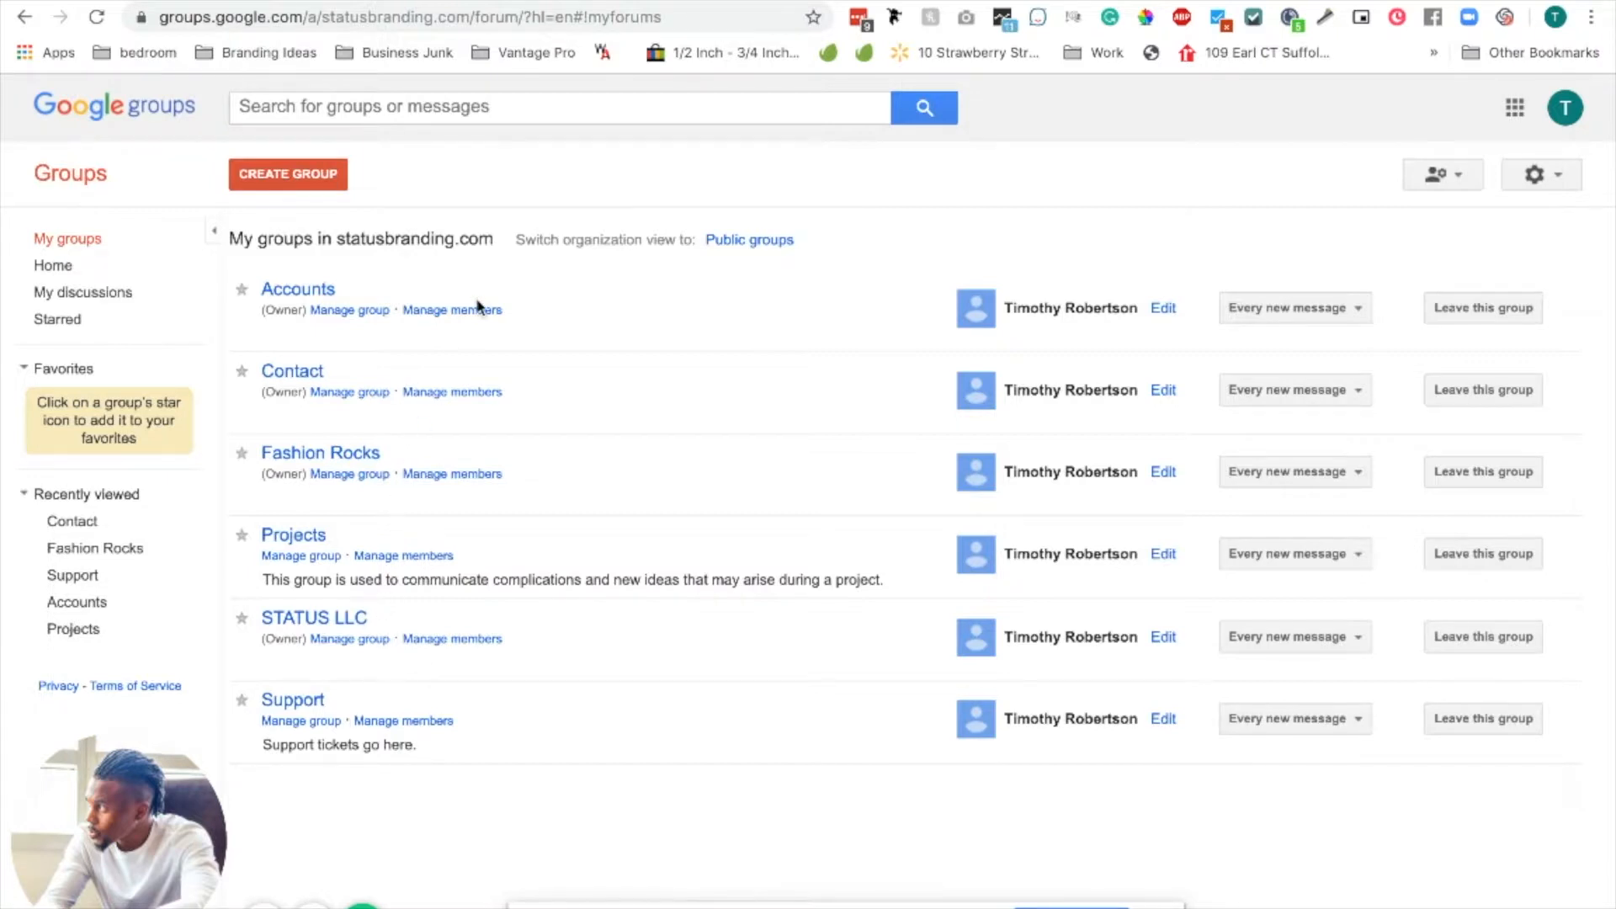
# - Start a new group named Billing and fill in its group email address
pyautogui.click(284, 177)
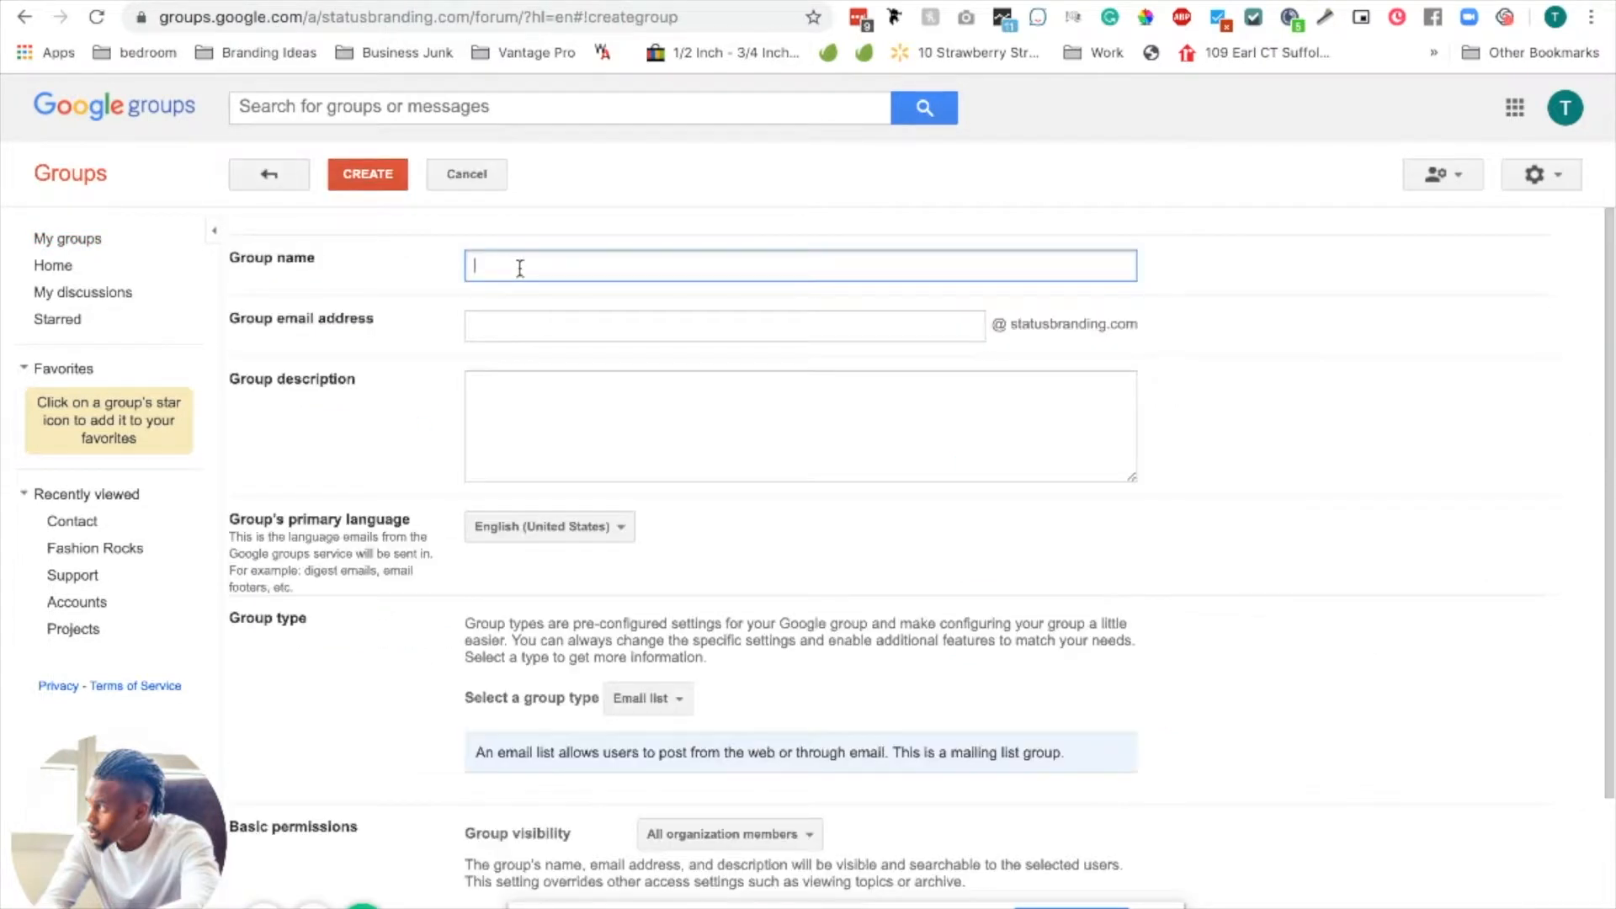
pyautogui.write('Billing')
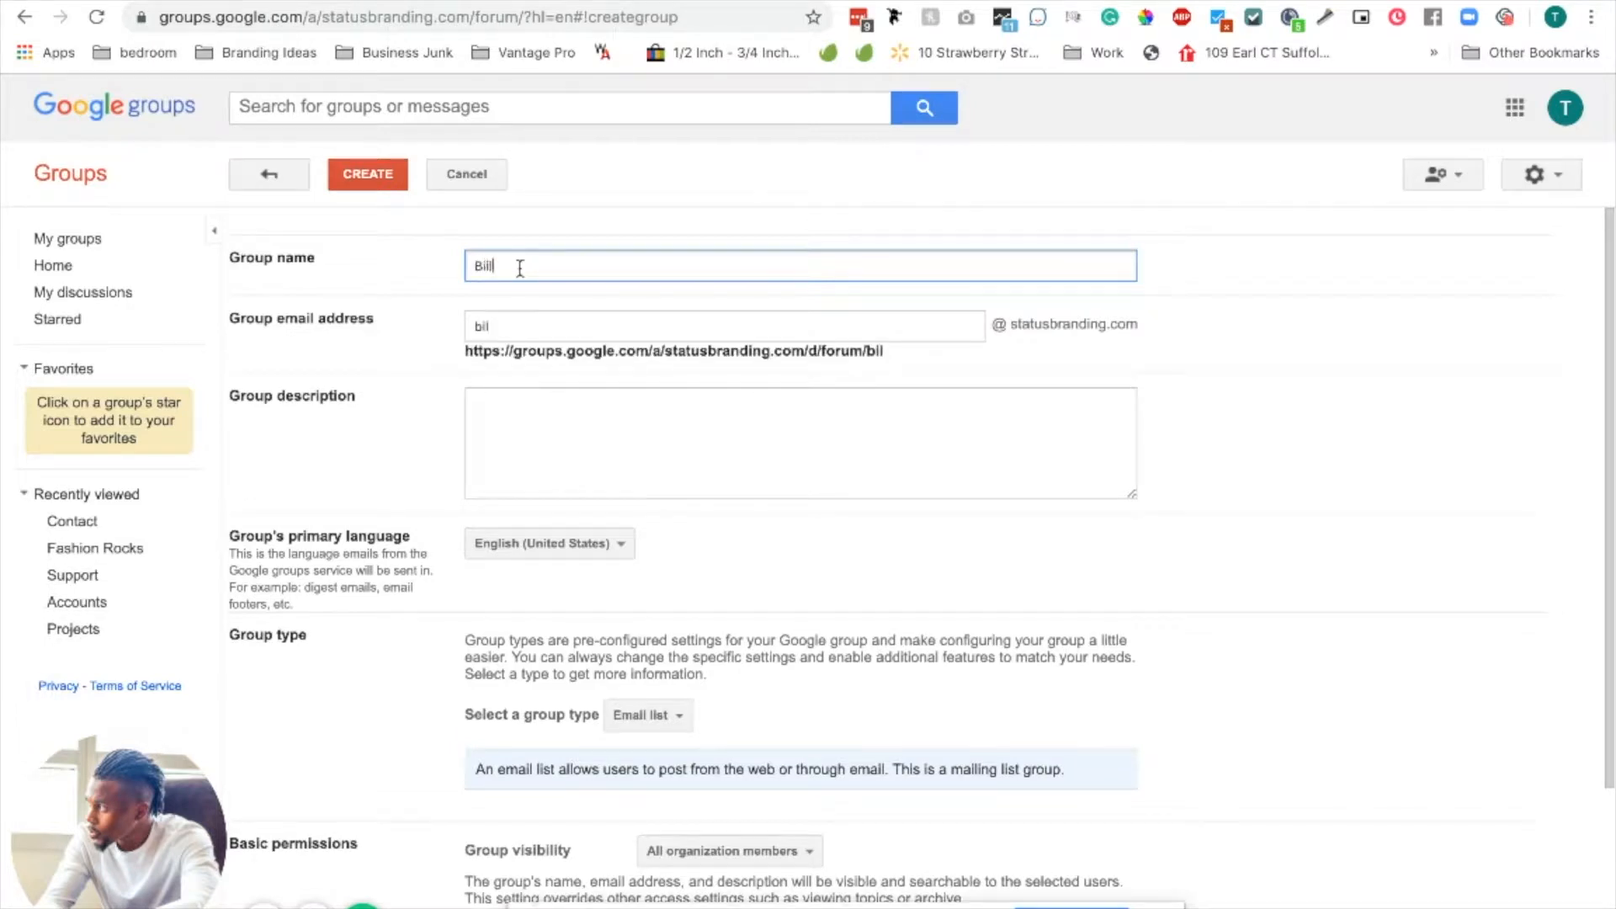
pyautogui.click(579, 331)
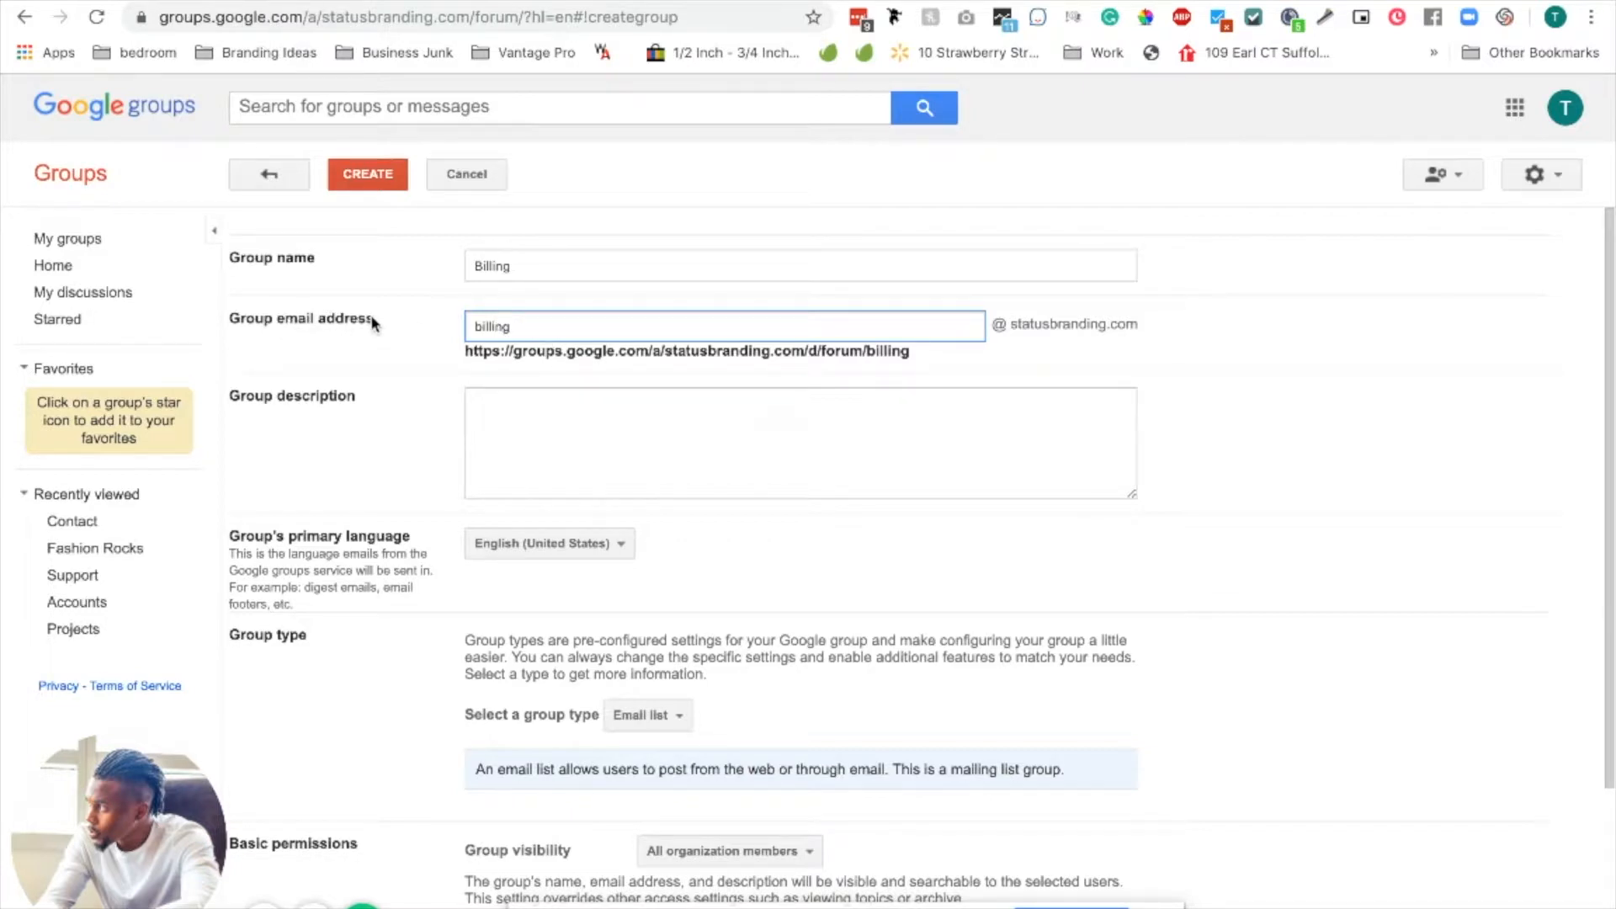
pyautogui.click(1001, 339)
pyautogui.moveTo(1001, 339); pyautogui.dragTo(1125, 325)
pyautogui.click(1188, 354)
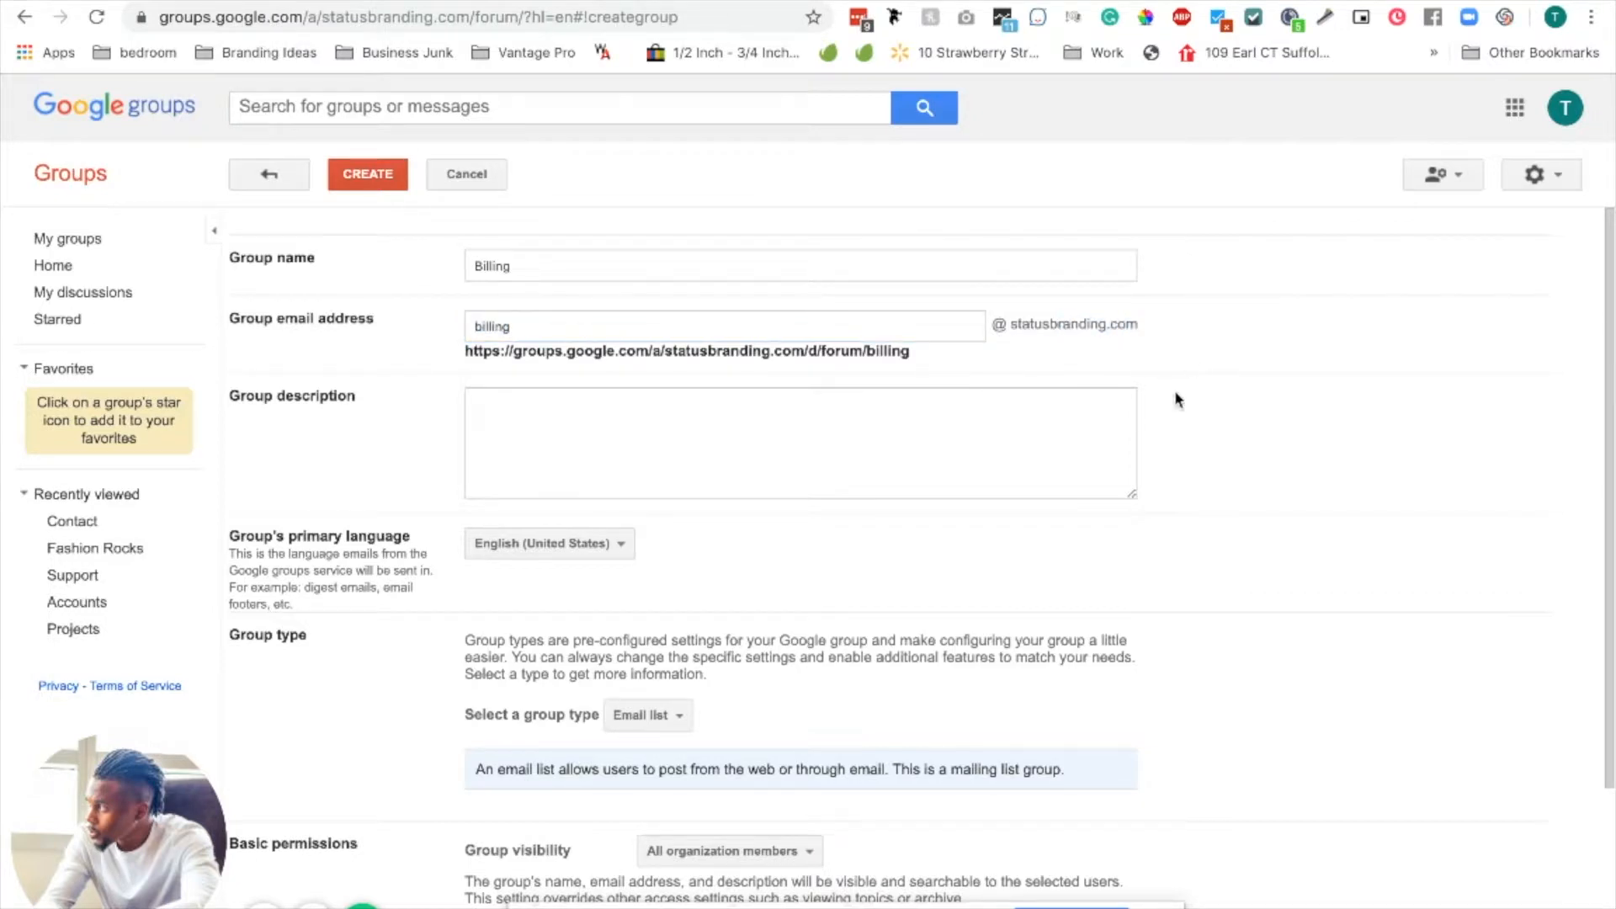
pyautogui.scroll(-3, 946, 459)
# - Make it a Collaborative inbox that anyone on the web can post to, then create it
pyautogui.click(646, 492)
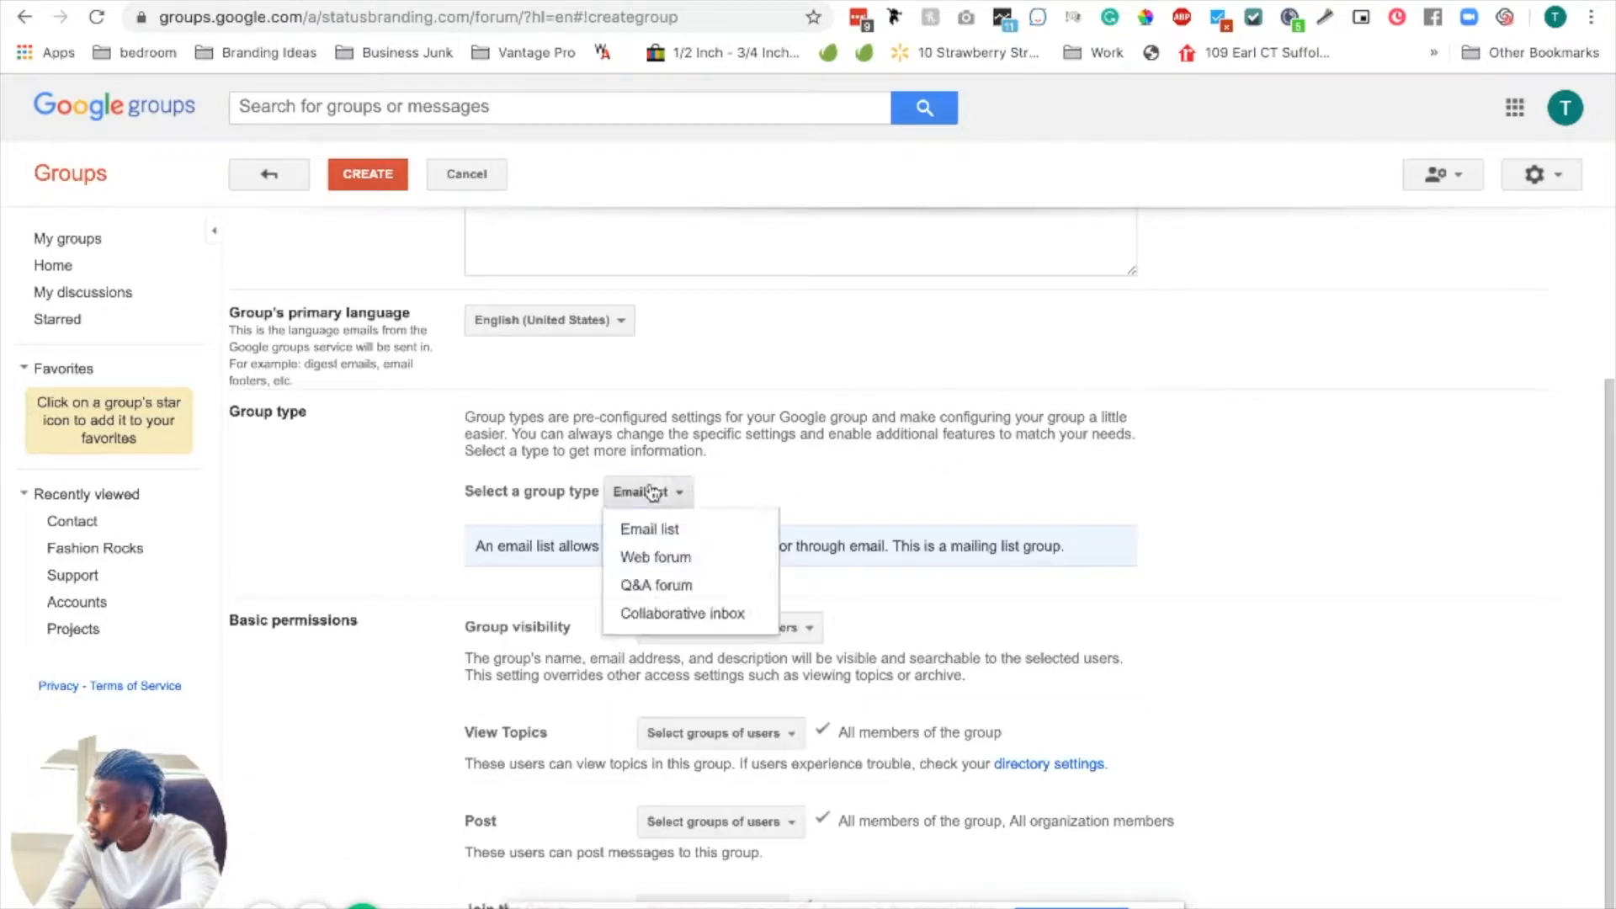
pyautogui.click(650, 617)
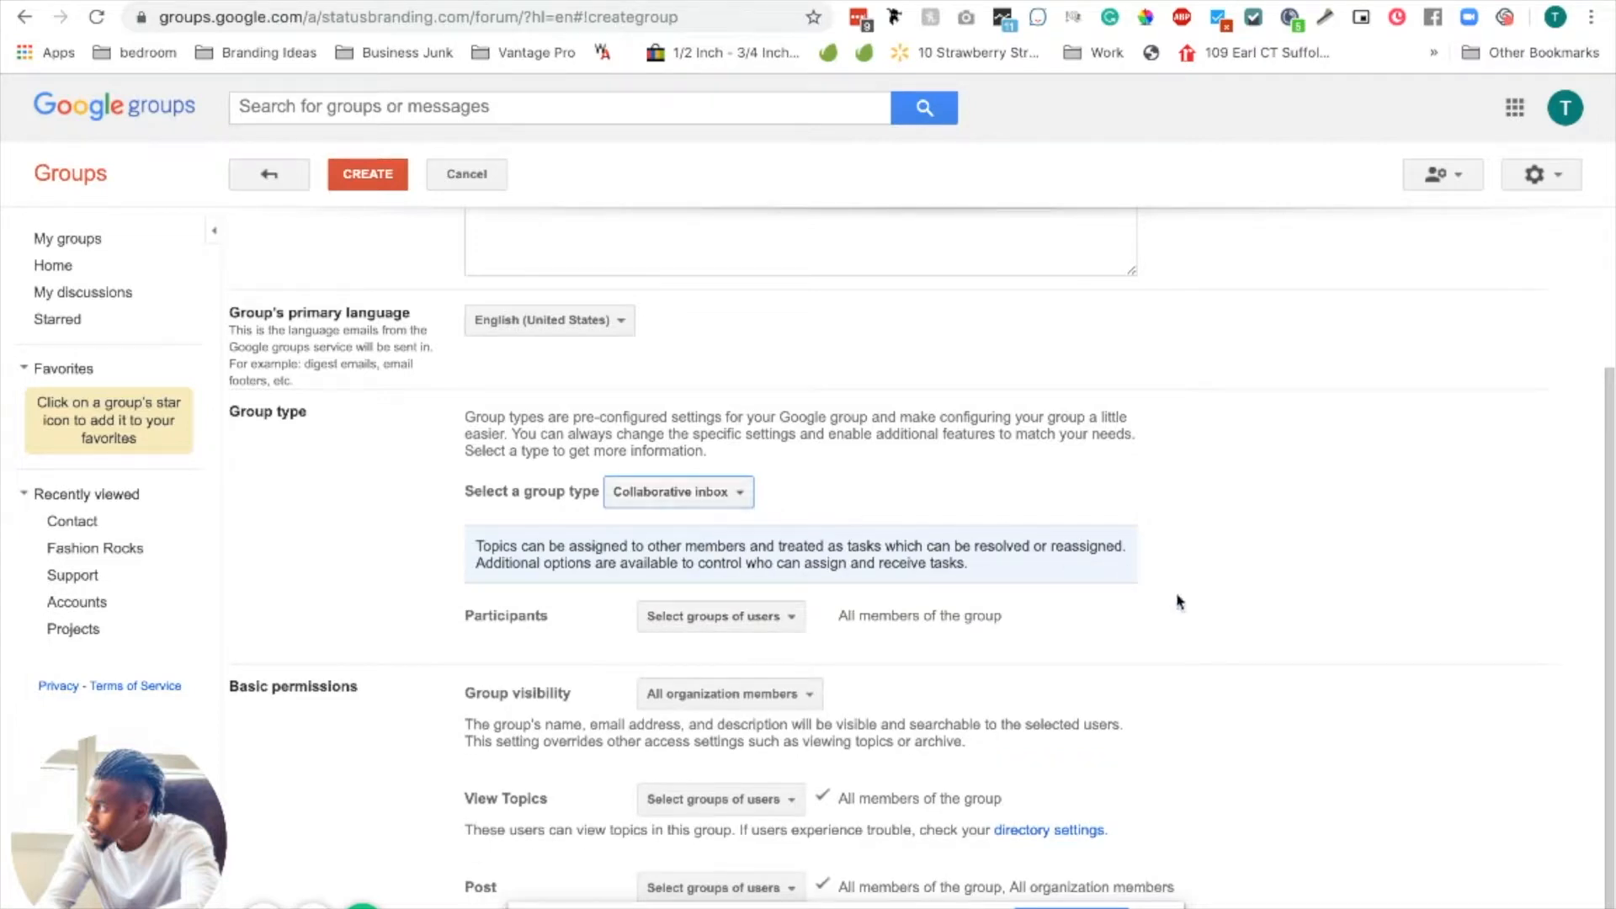
pyautogui.scroll(-1, 1166, 610)
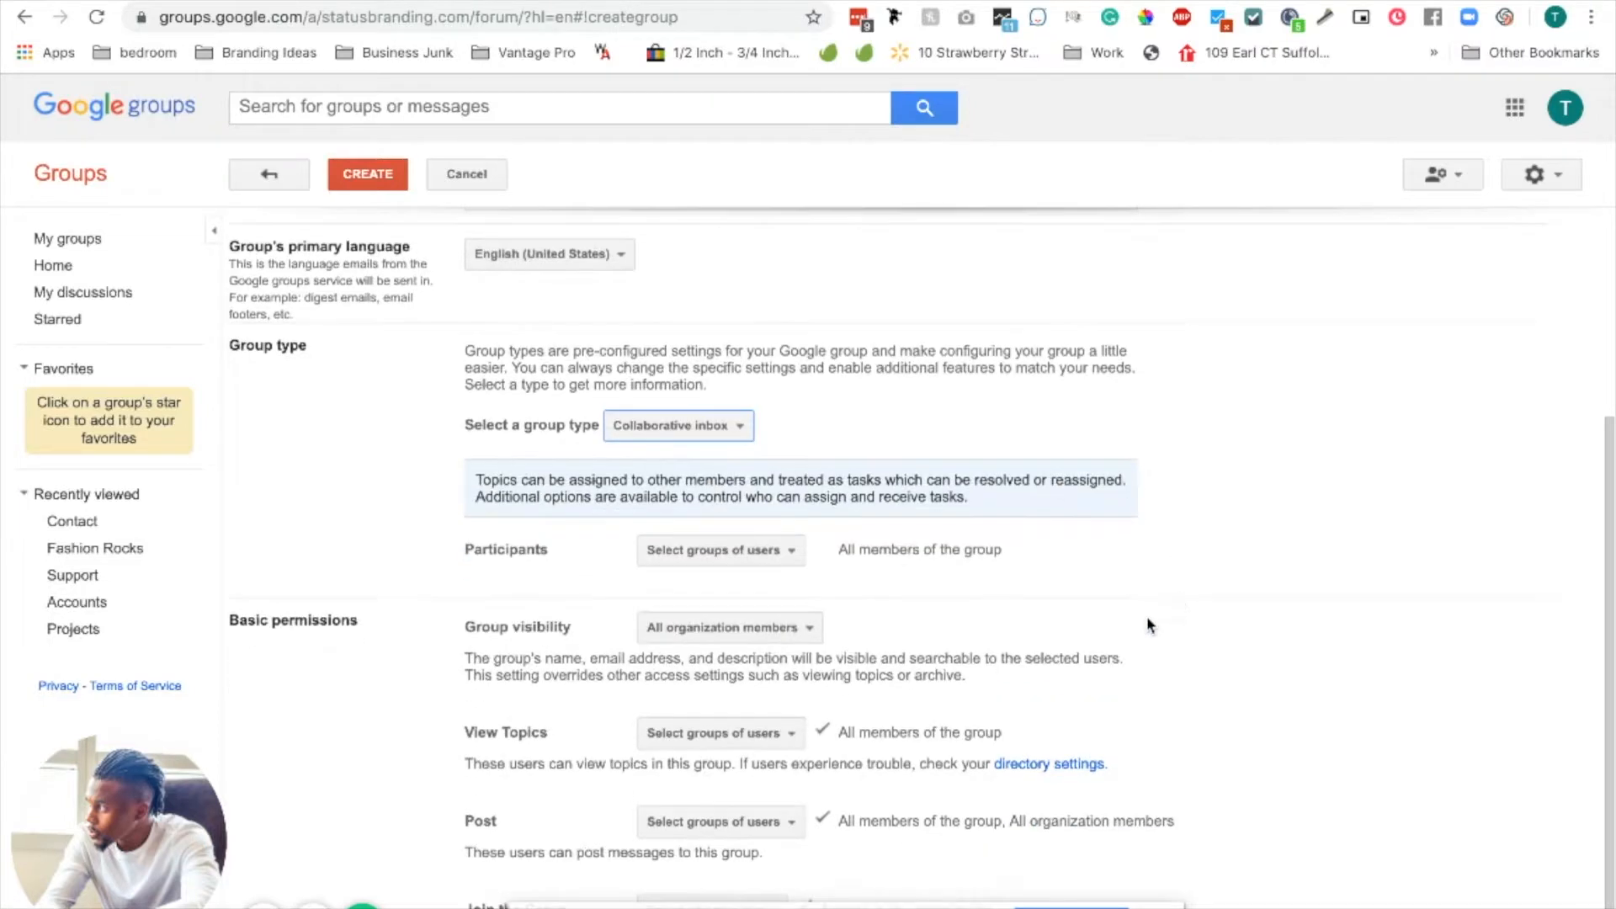
pyautogui.click(766, 823)
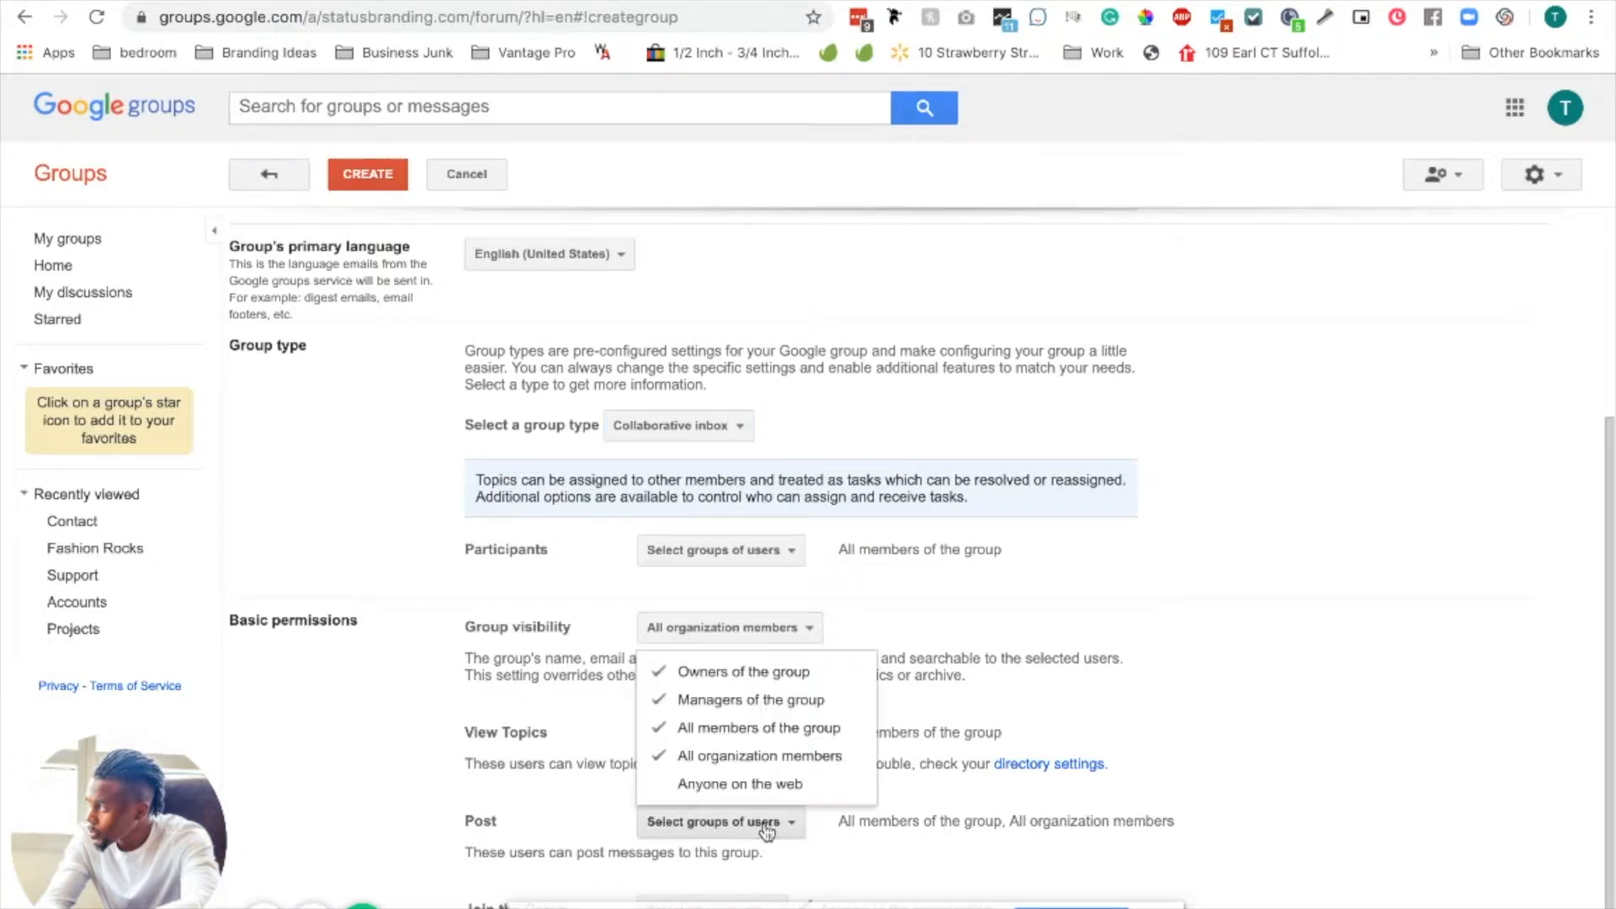
pyautogui.click(741, 787)
pyautogui.click(1246, 783)
pyautogui.scroll(-1, 1248, 791)
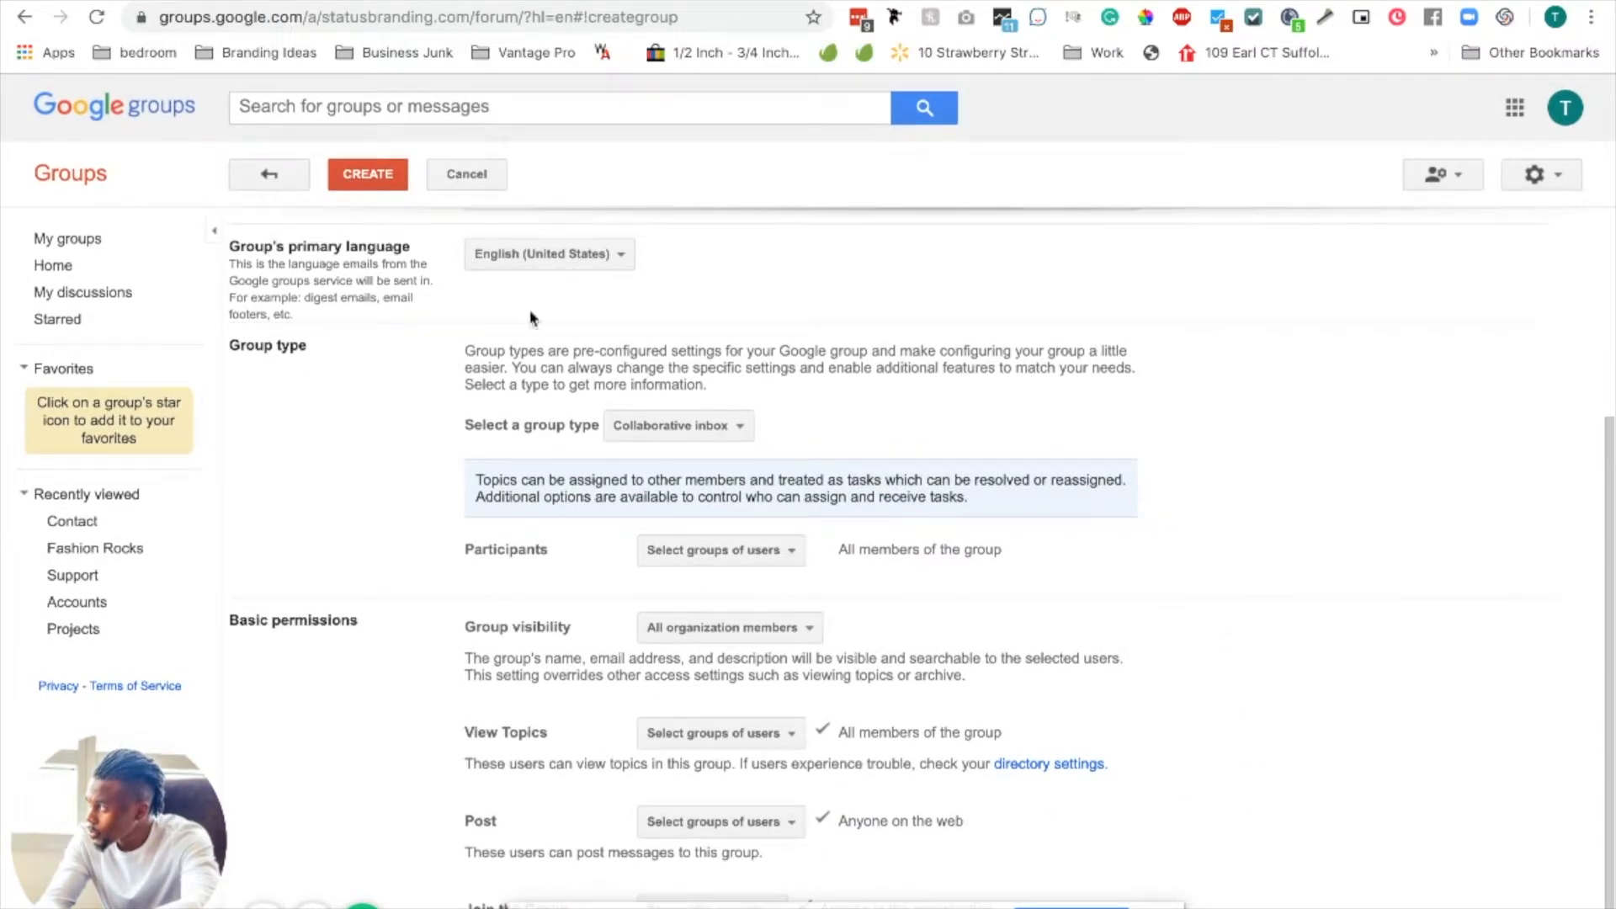
pyautogui.click(375, 186)
pyautogui.click(540, 610)
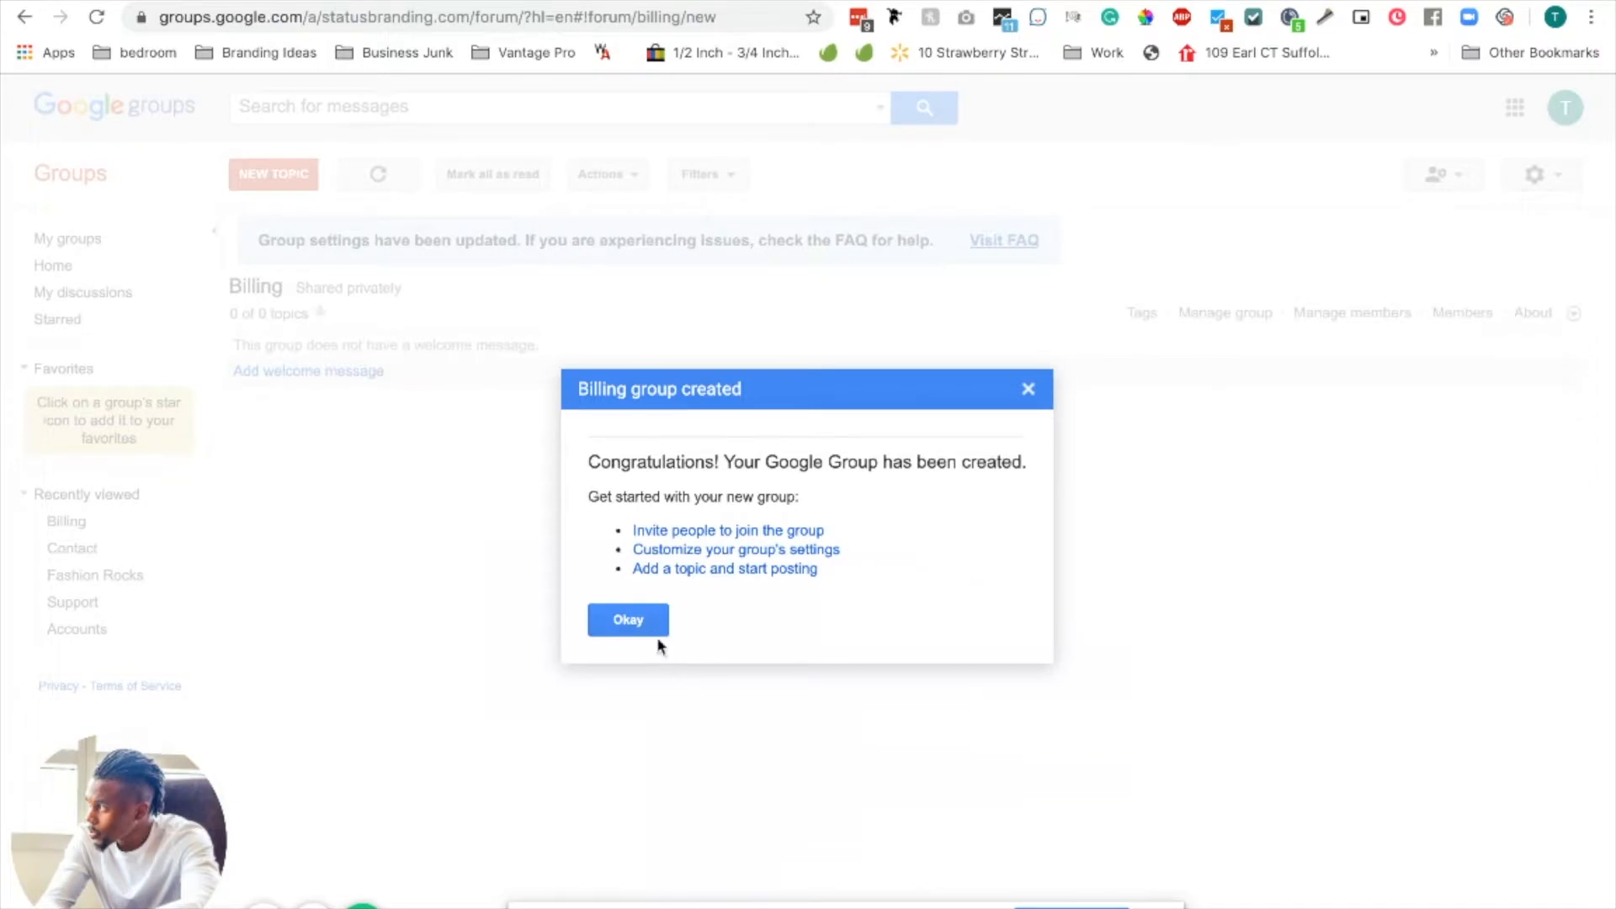
# - Invite the company's Contact Us address to the Billing group
pyautogui.click(647, 627)
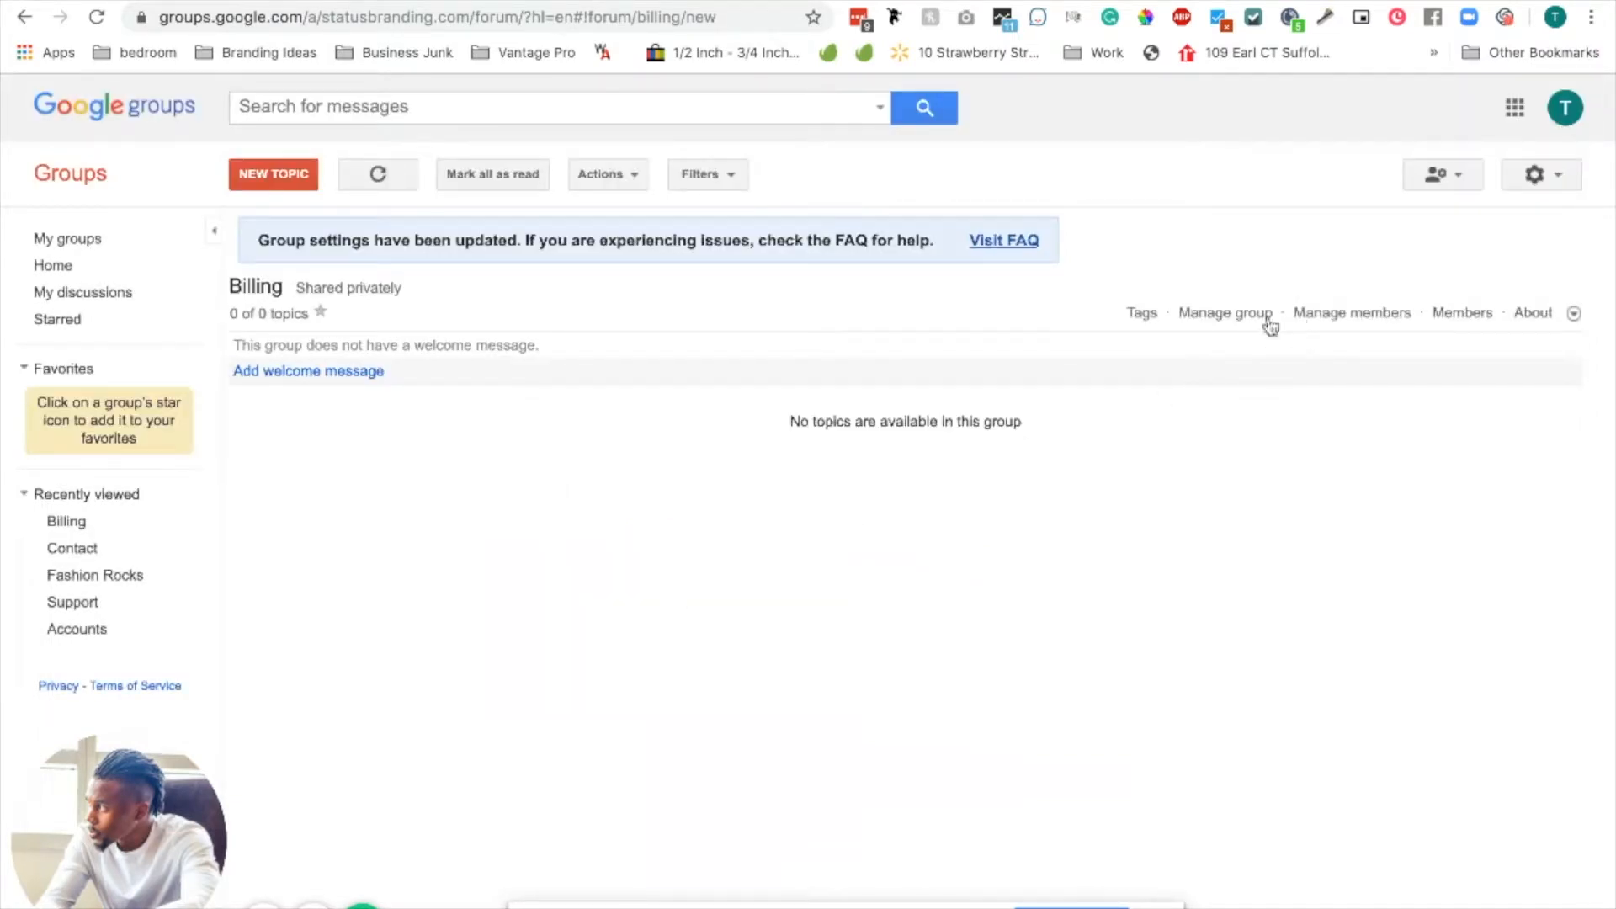
pyautogui.click(1335, 320)
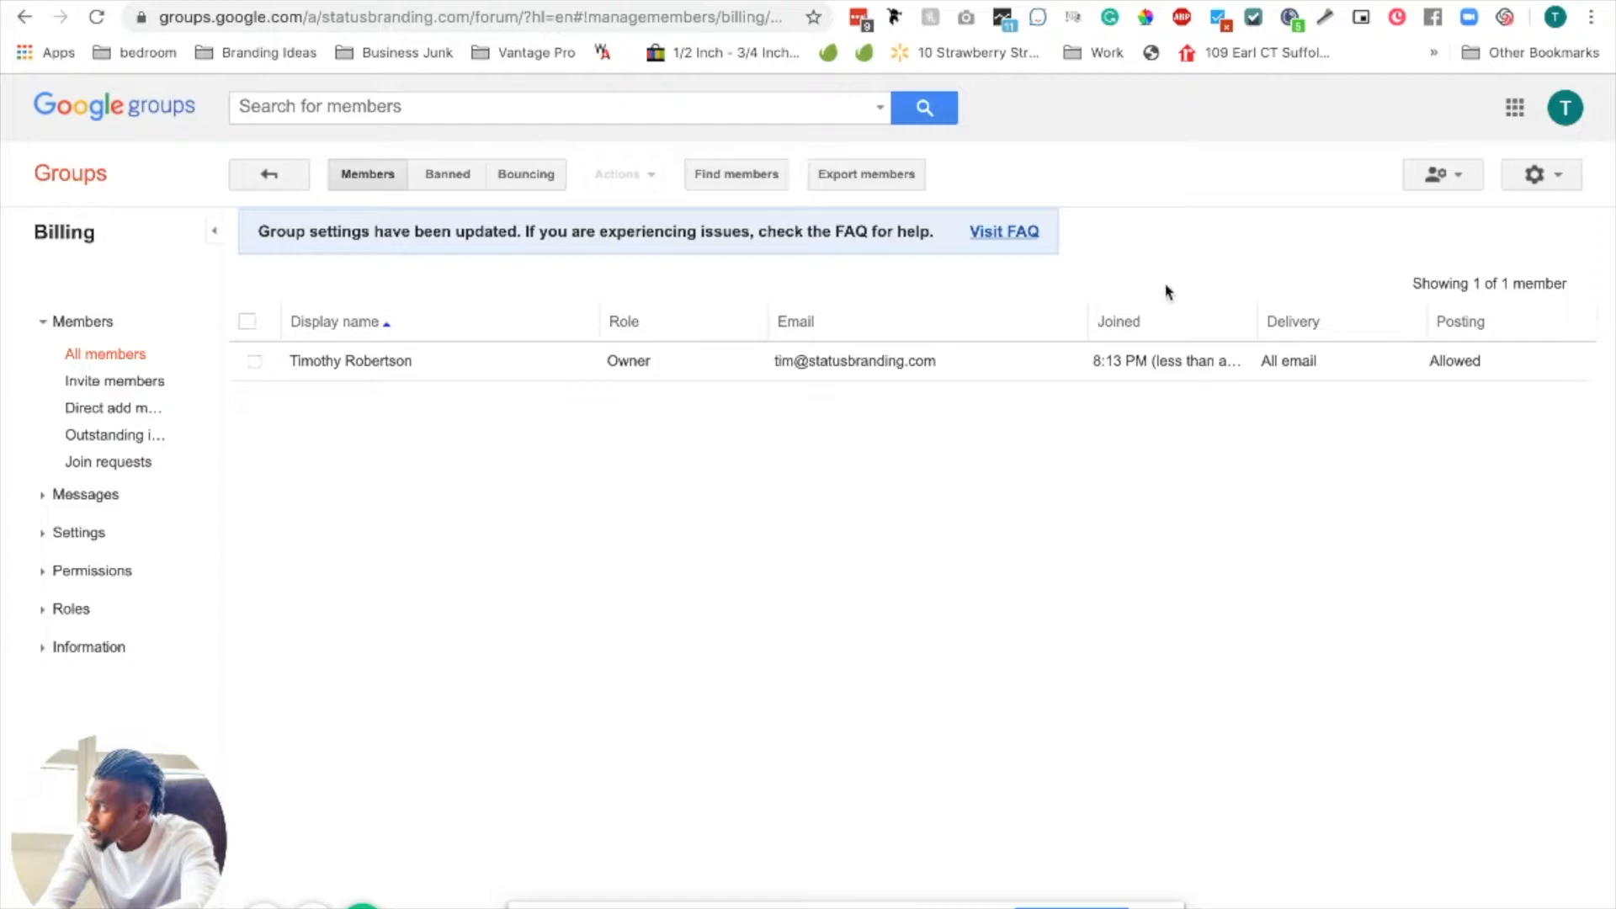
pyautogui.click(115, 383)
pyautogui.click(321, 270)
pyautogui.write('con')
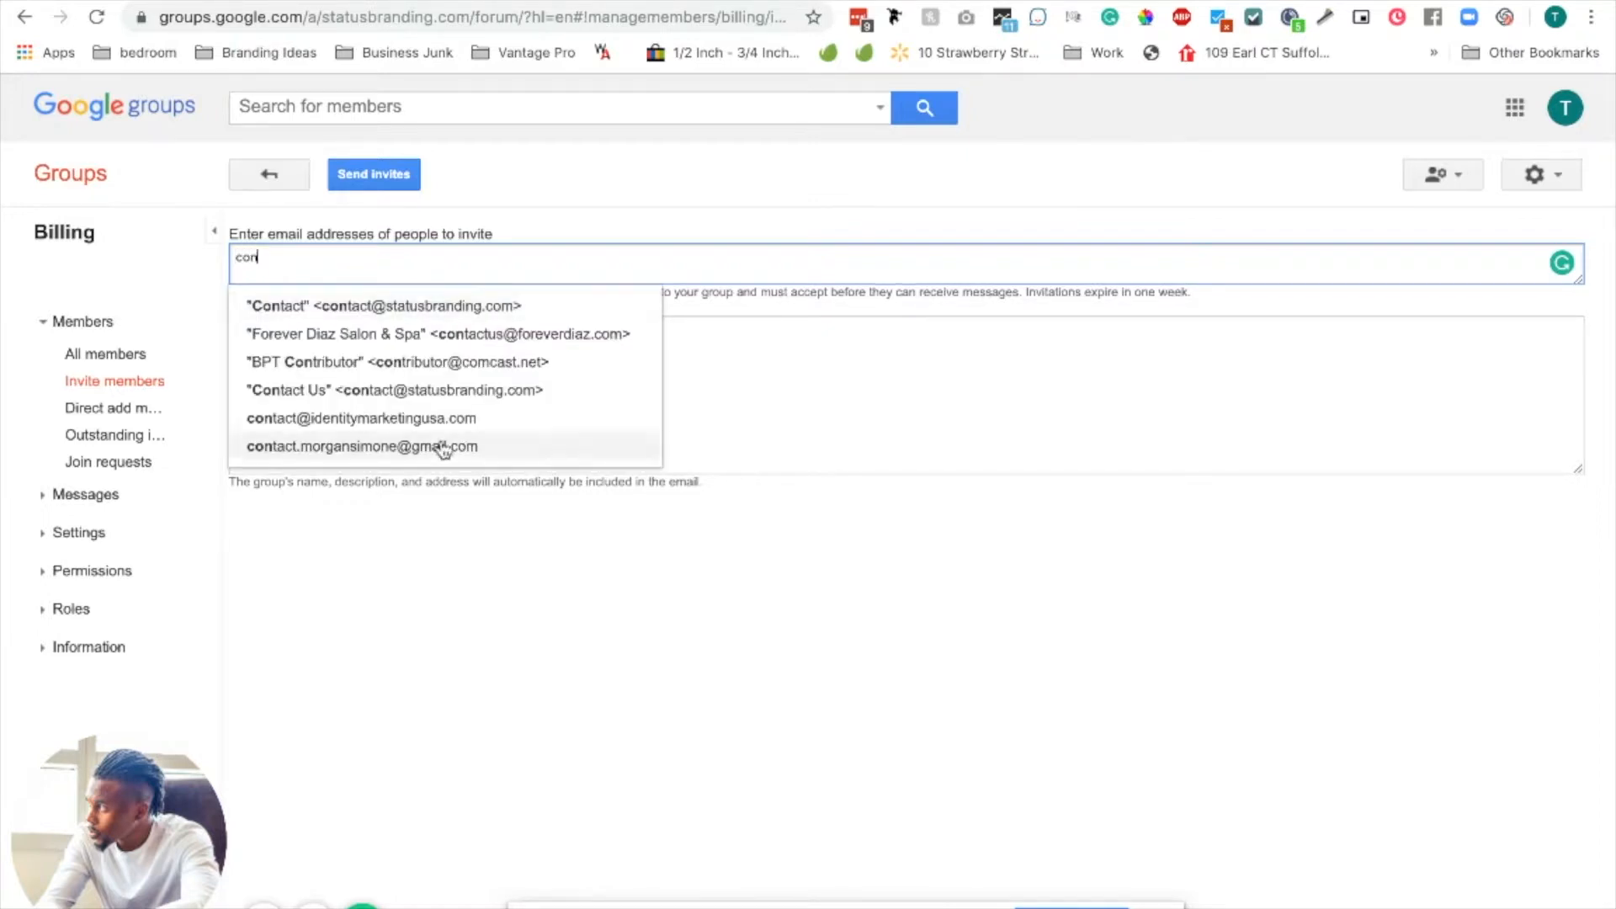
pyautogui.click(450, 389)
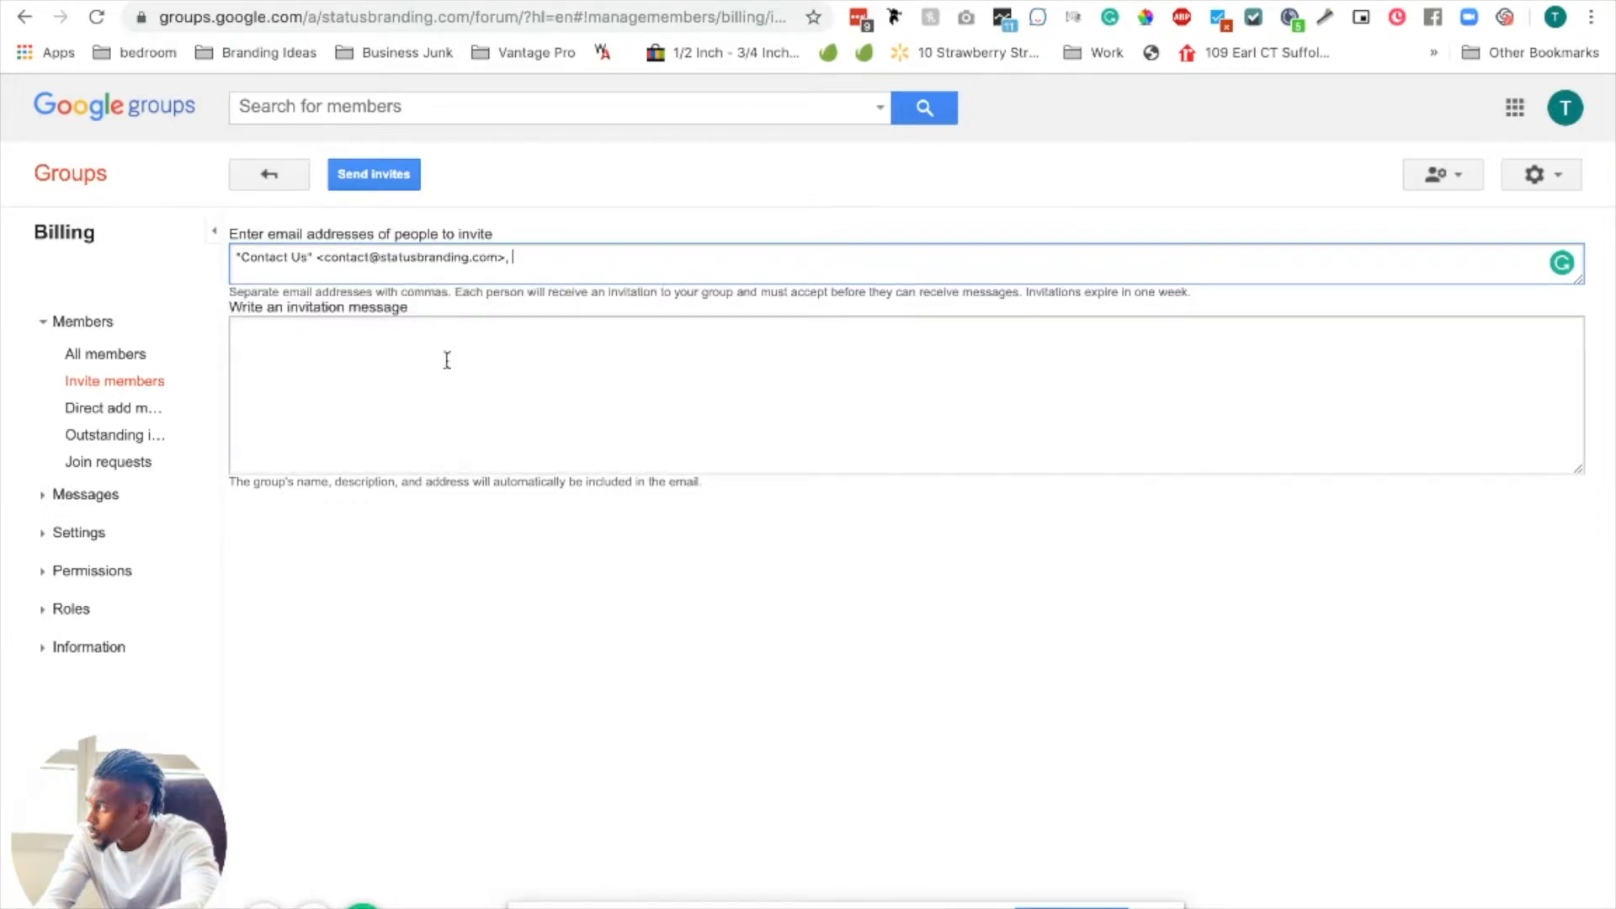
pyautogui.click(396, 353)
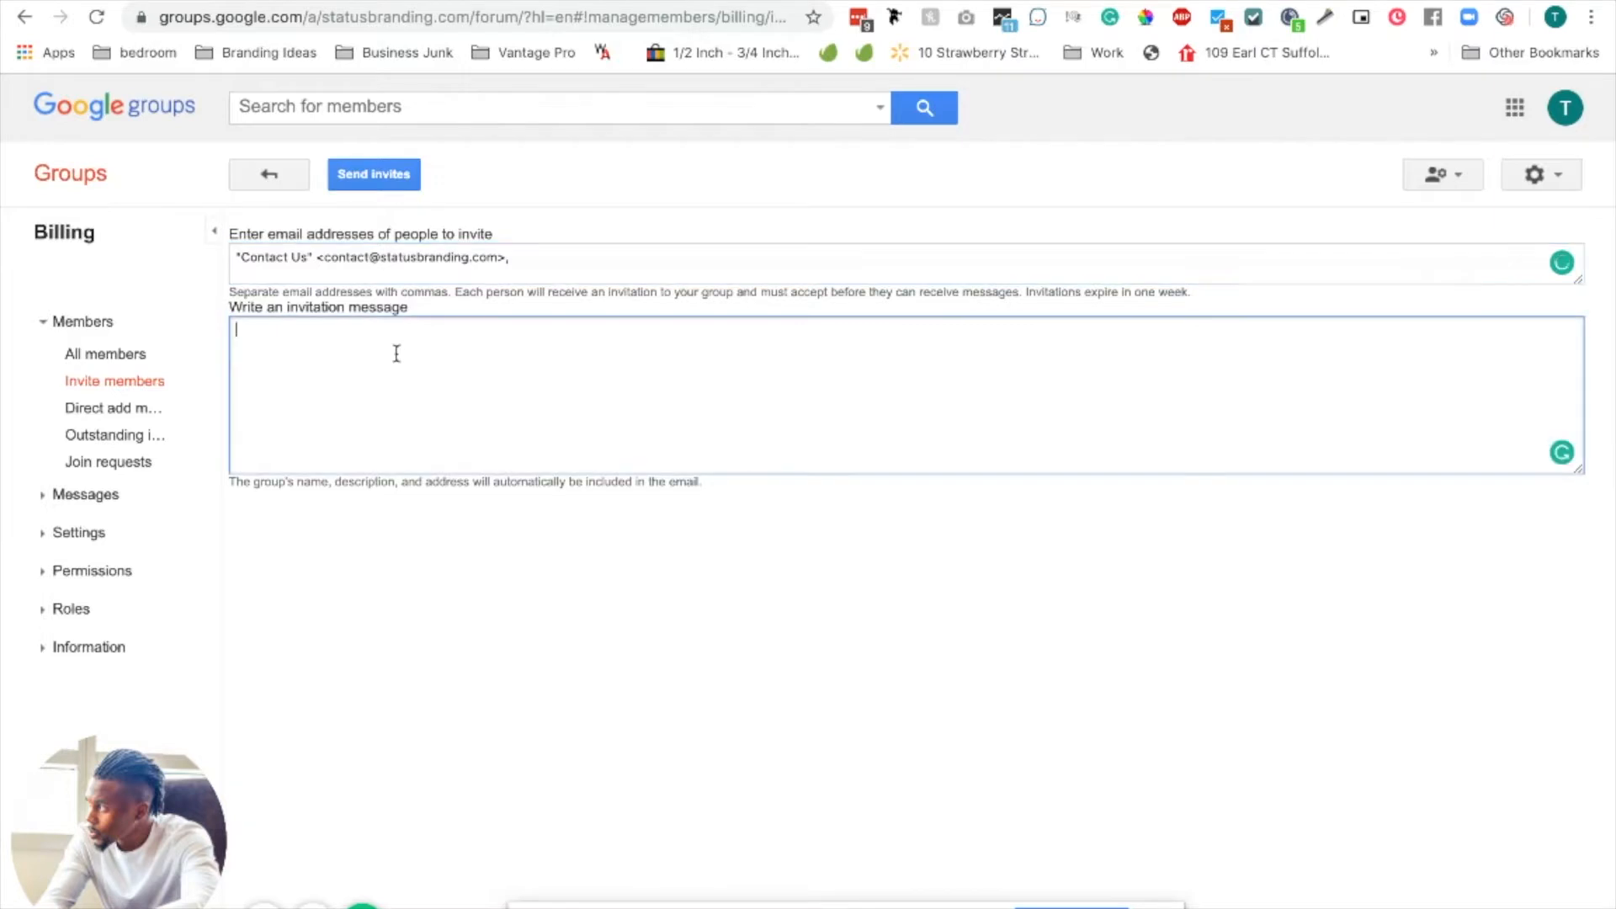
pyautogui.click(374, 647)
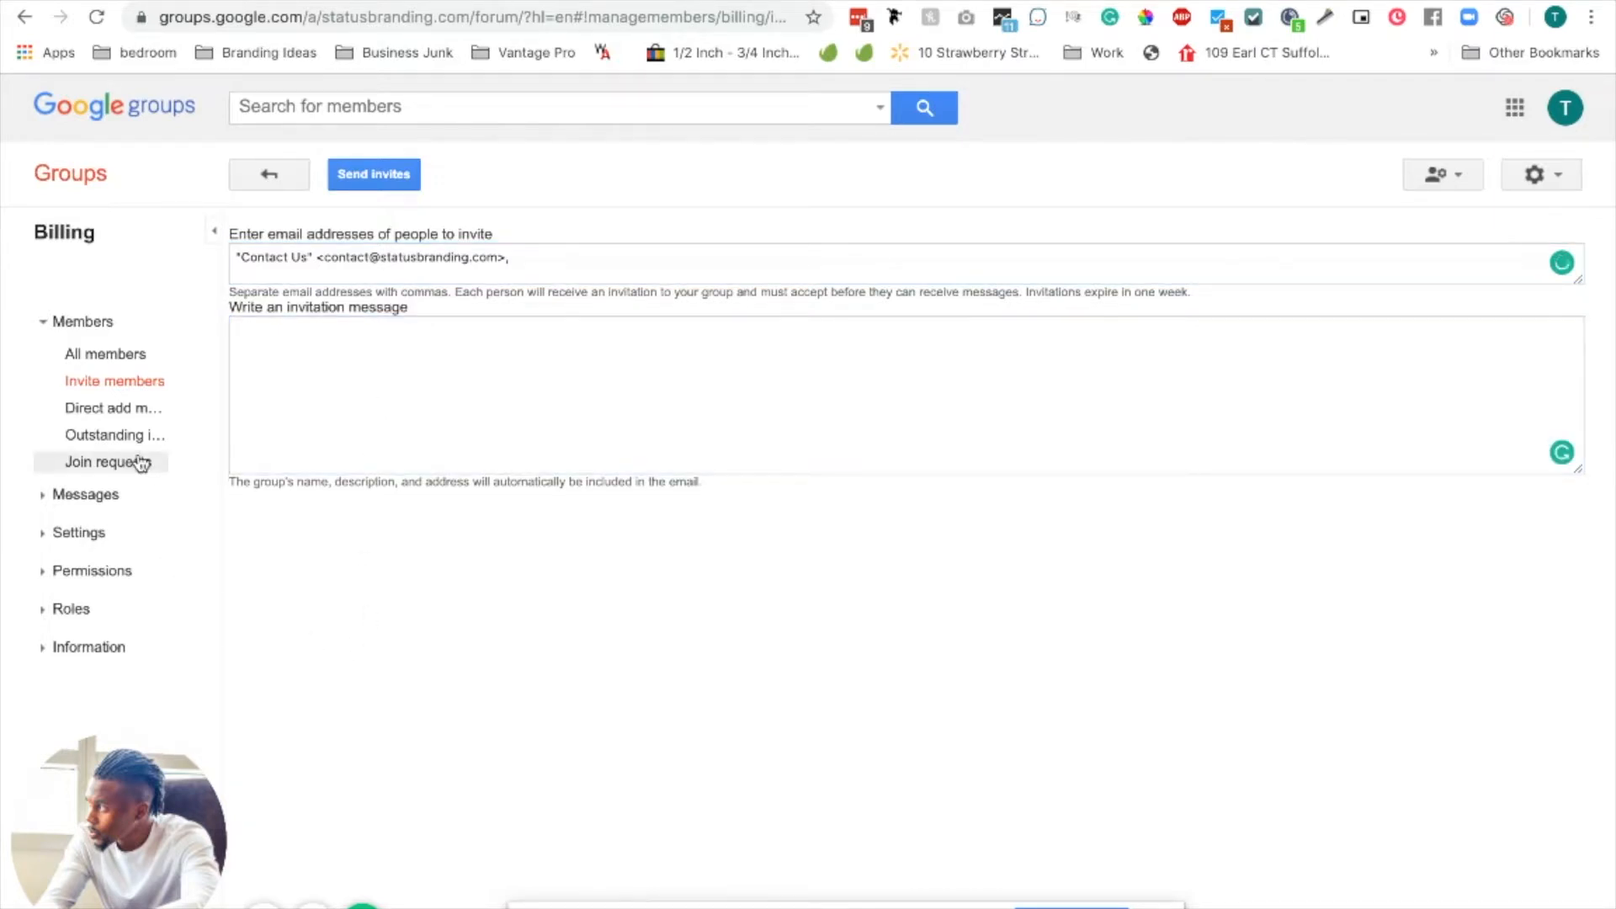
# - Expand the Messages and Settings sections and open the group's Email options
pyautogui.click(97, 502)
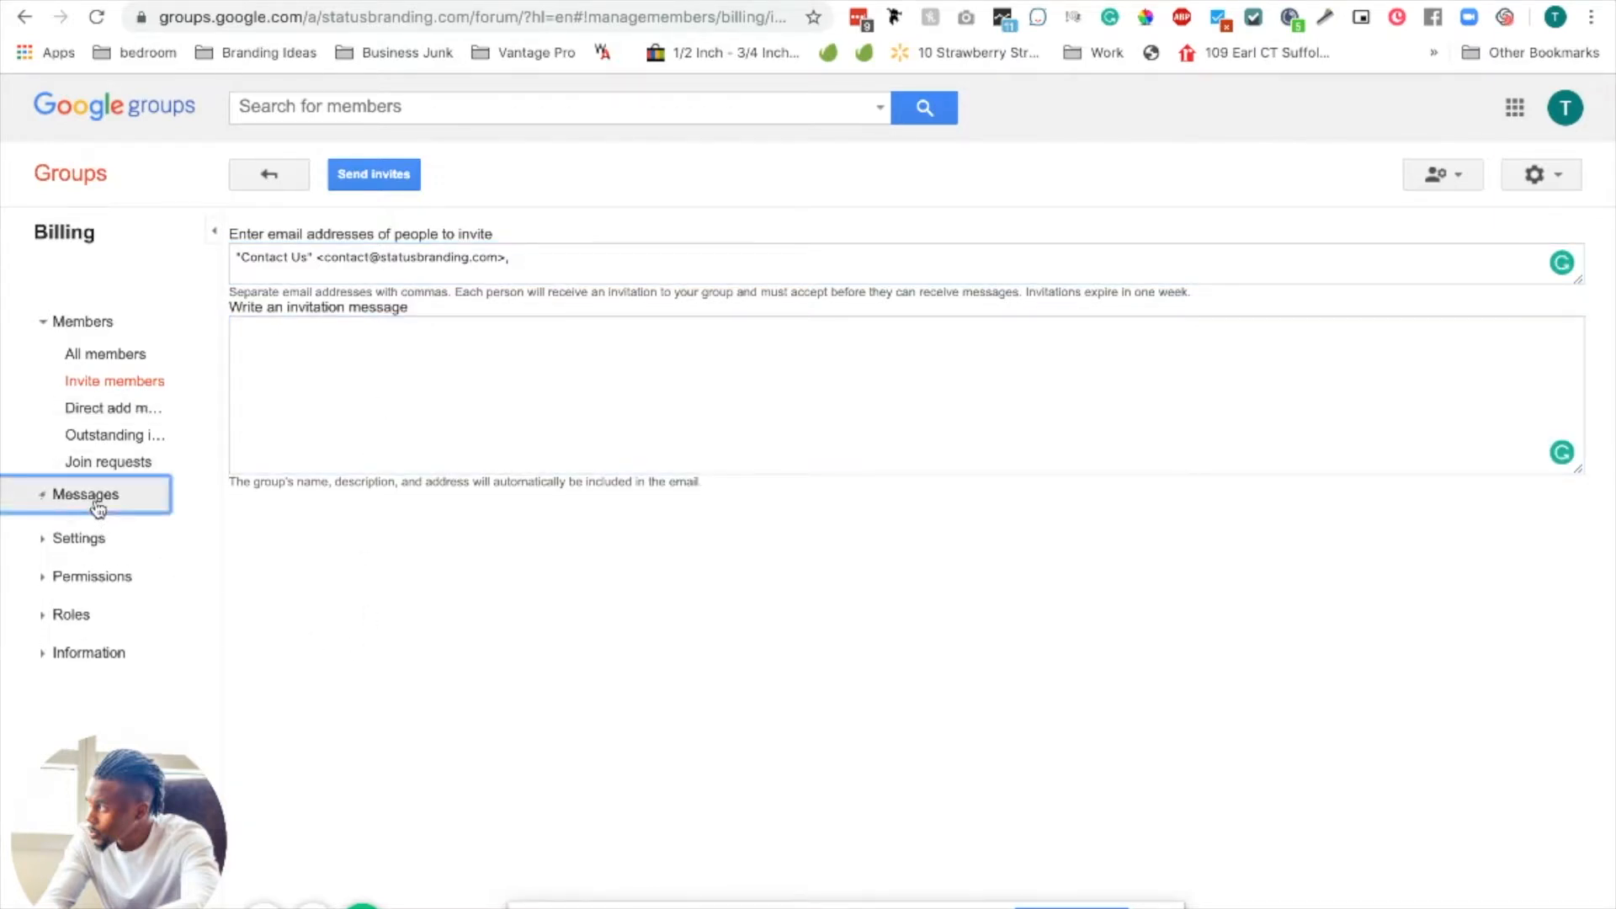
pyautogui.click(84, 561)
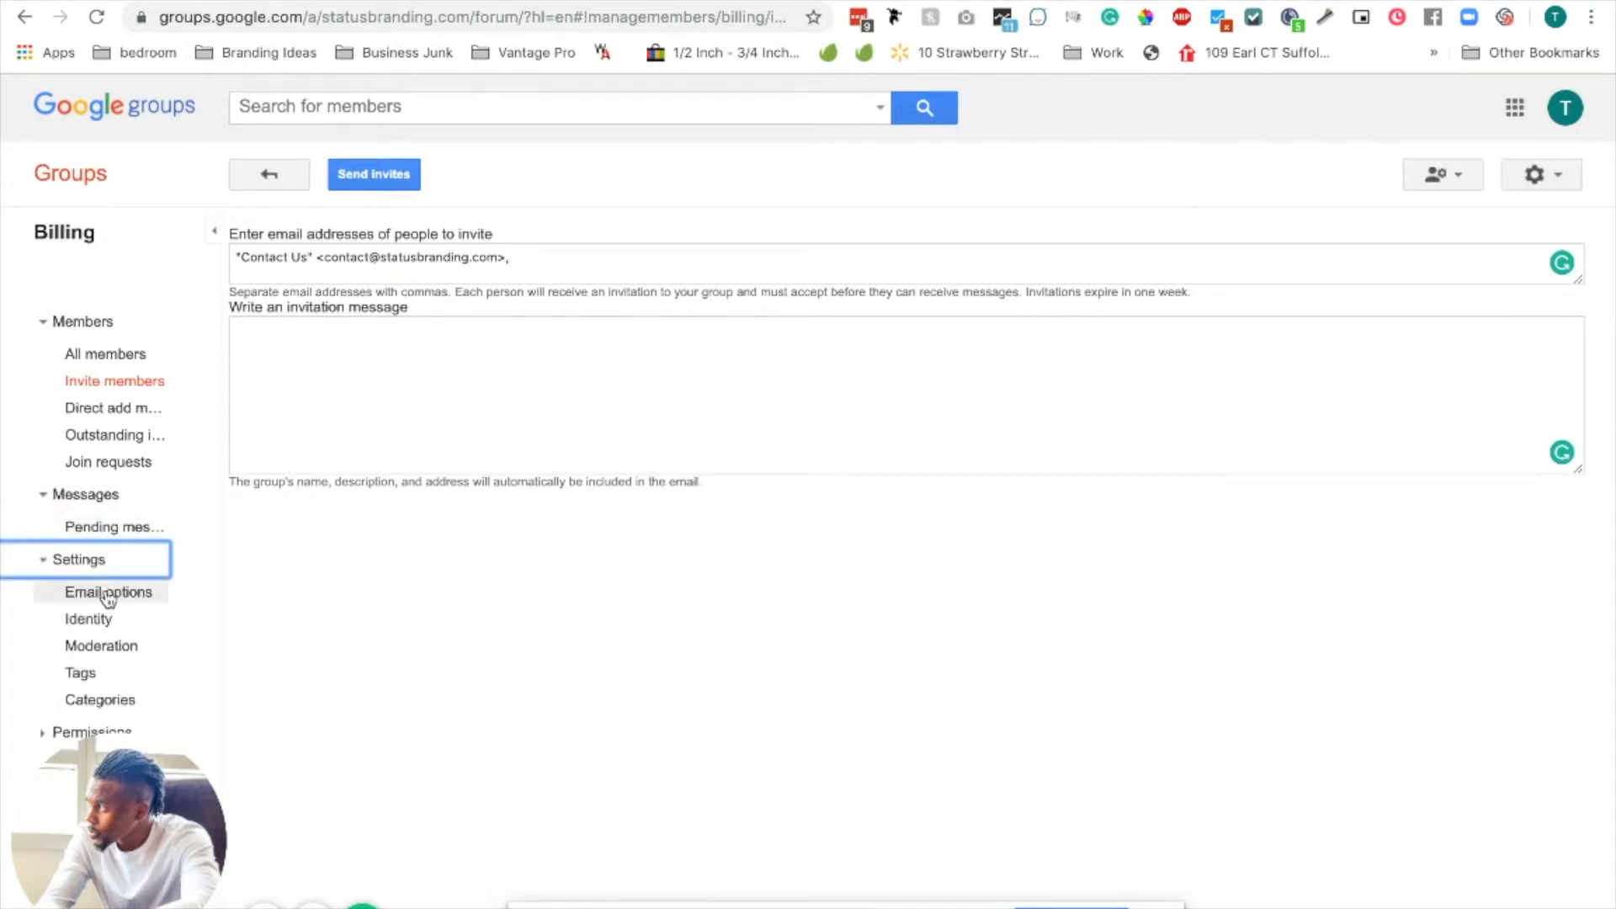
pyautogui.click(111, 596)
# - Enter [BILLING] as Subject prefix, uncheck Include Default Groups Footer, and save
pyautogui.click(999, 143)
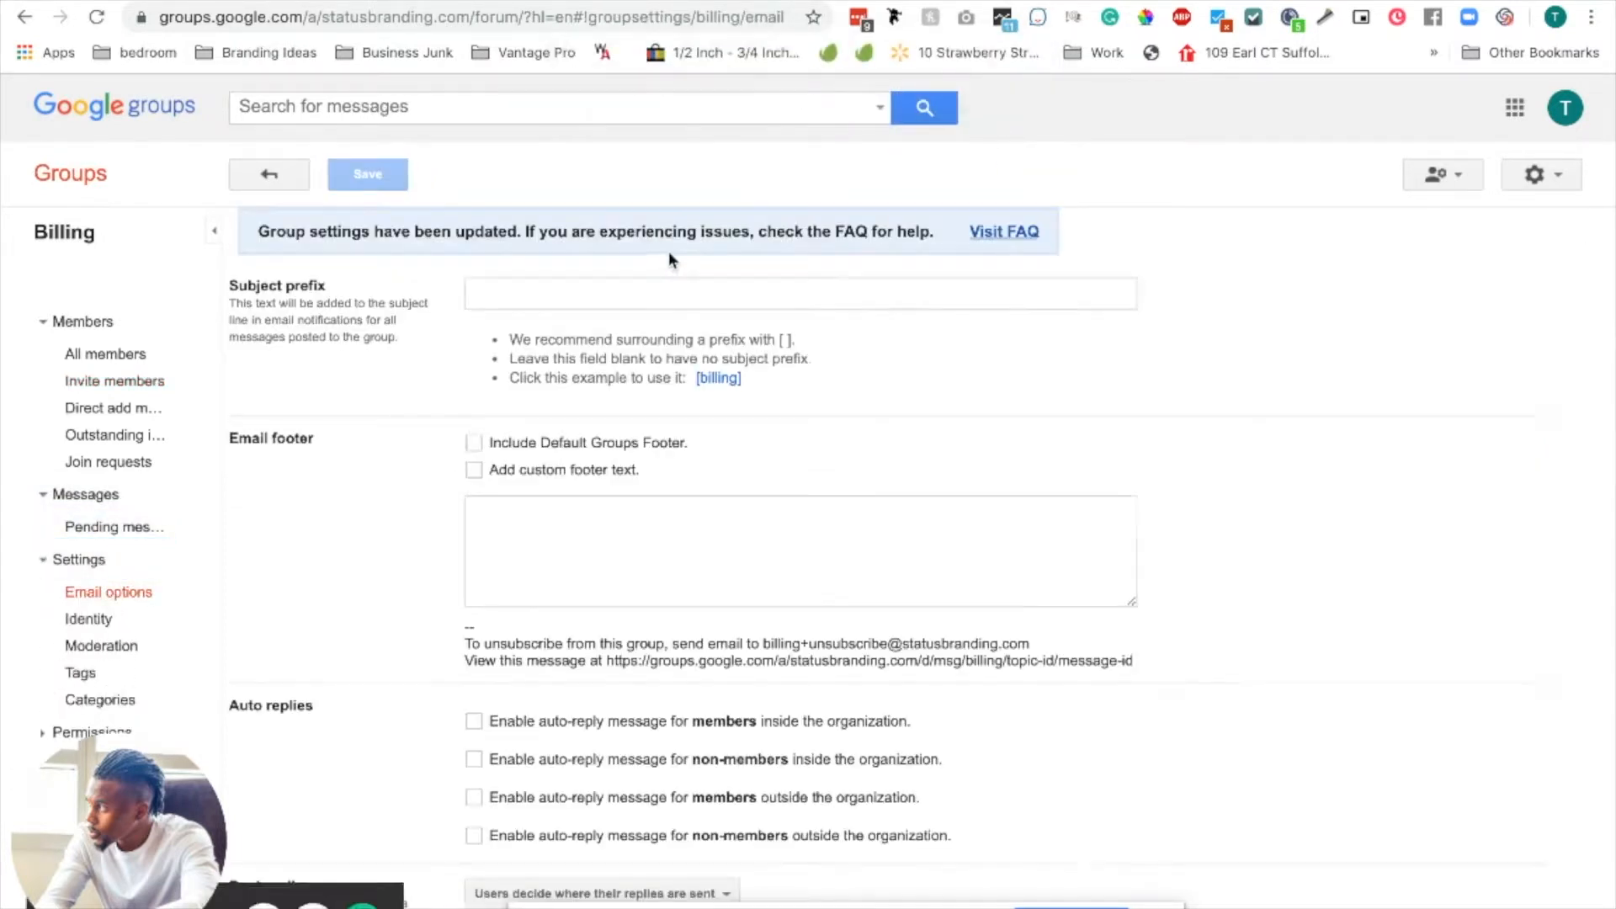
pyautogui.click(630, 295)
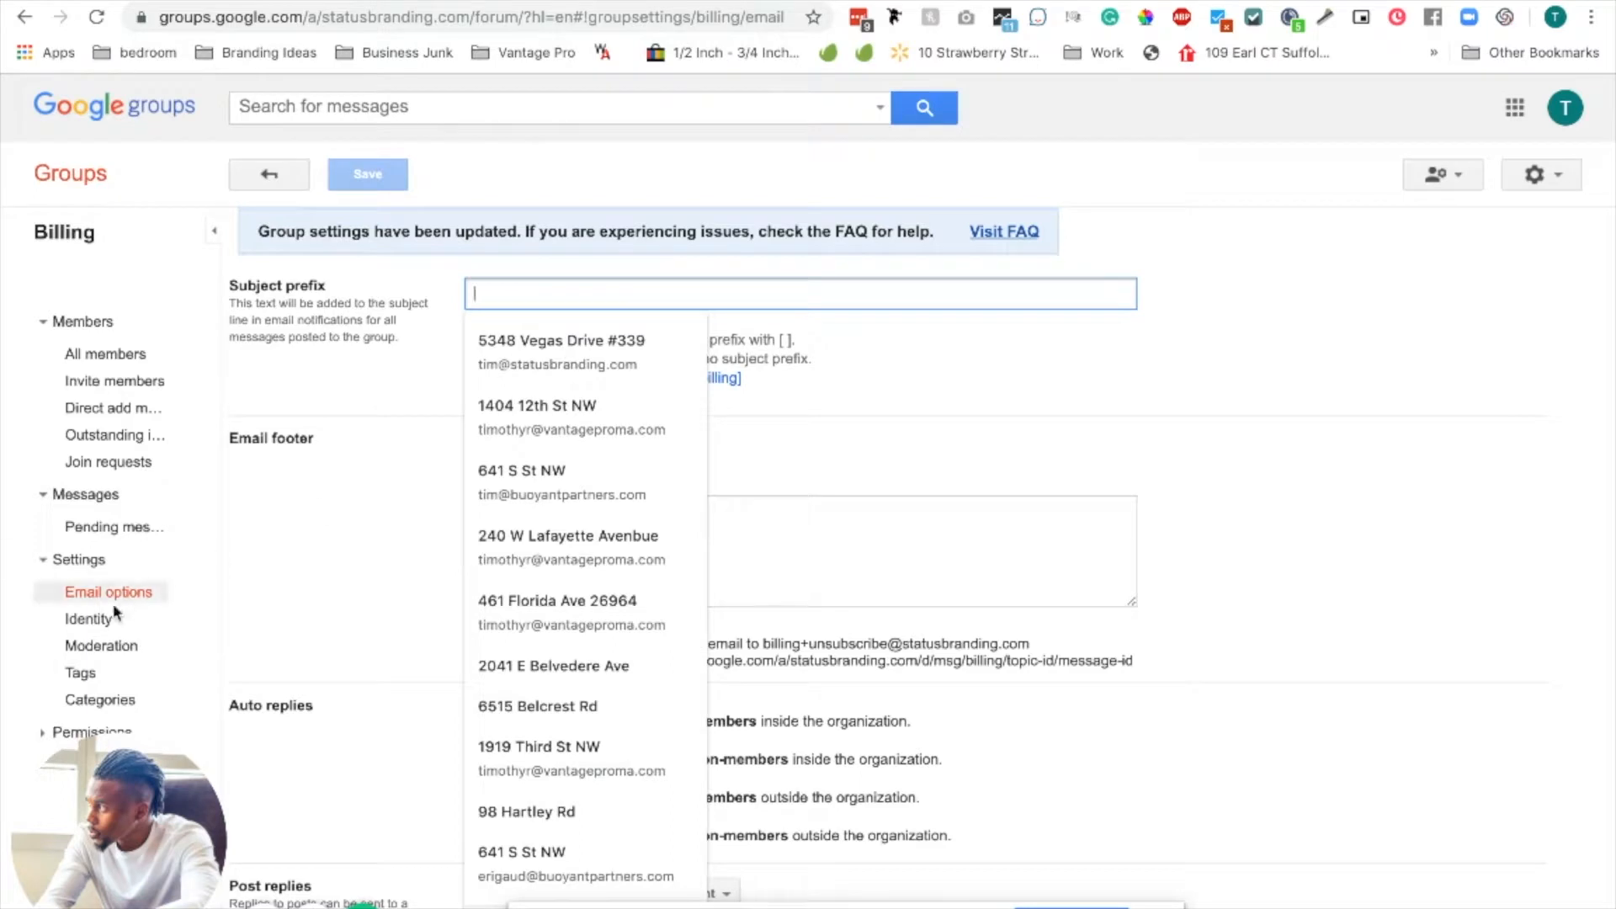
pyautogui.write('[')
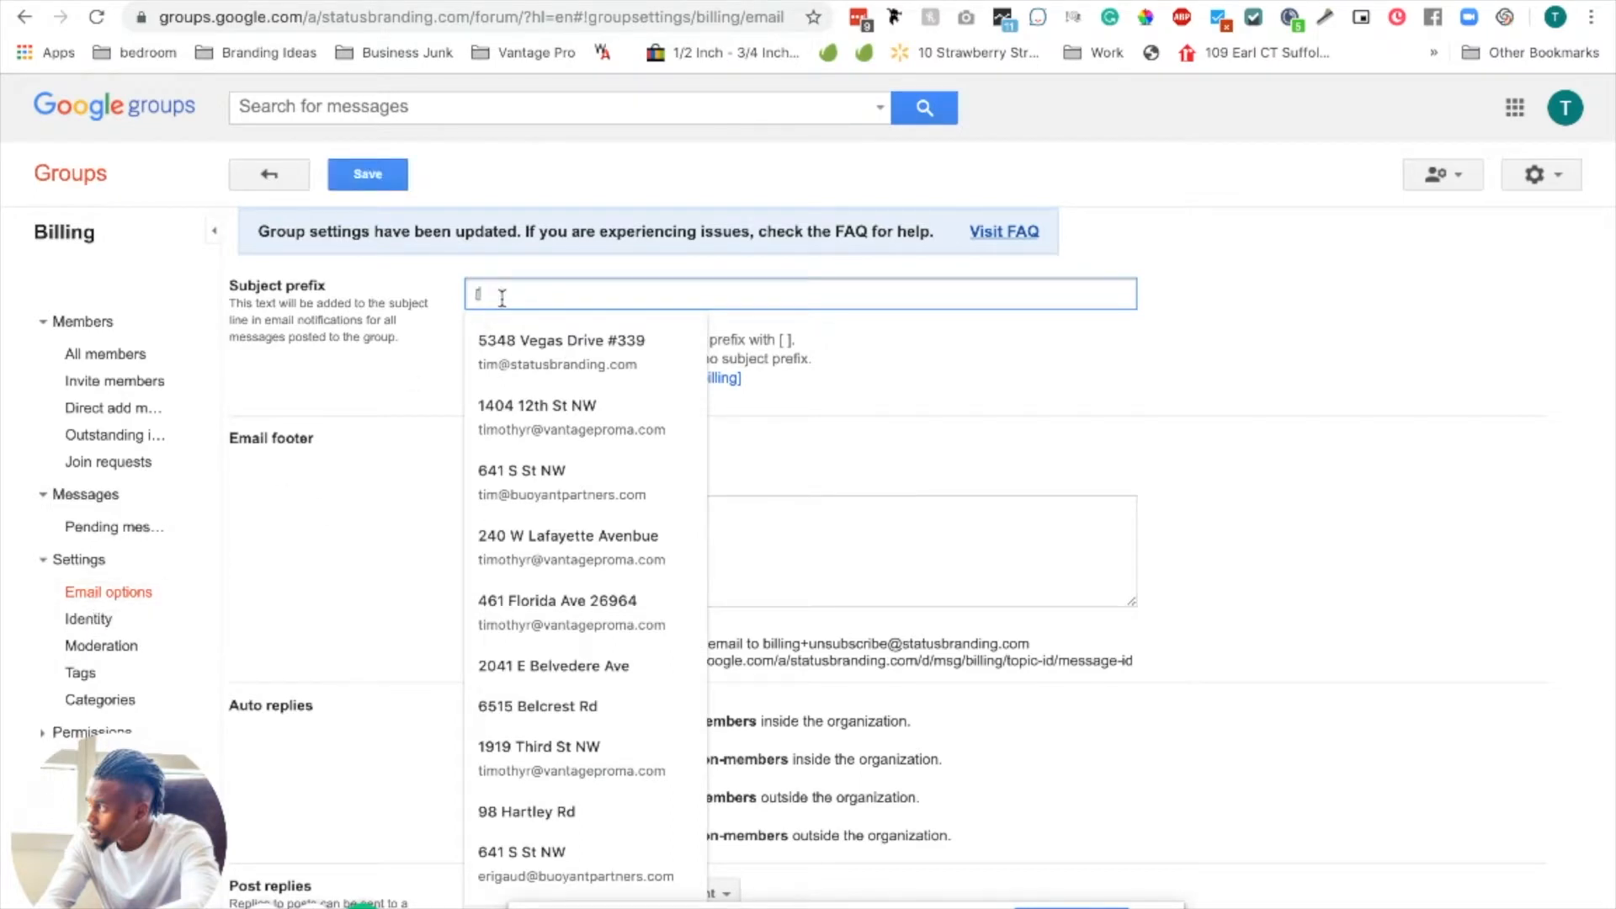
pyautogui.write('Bi')
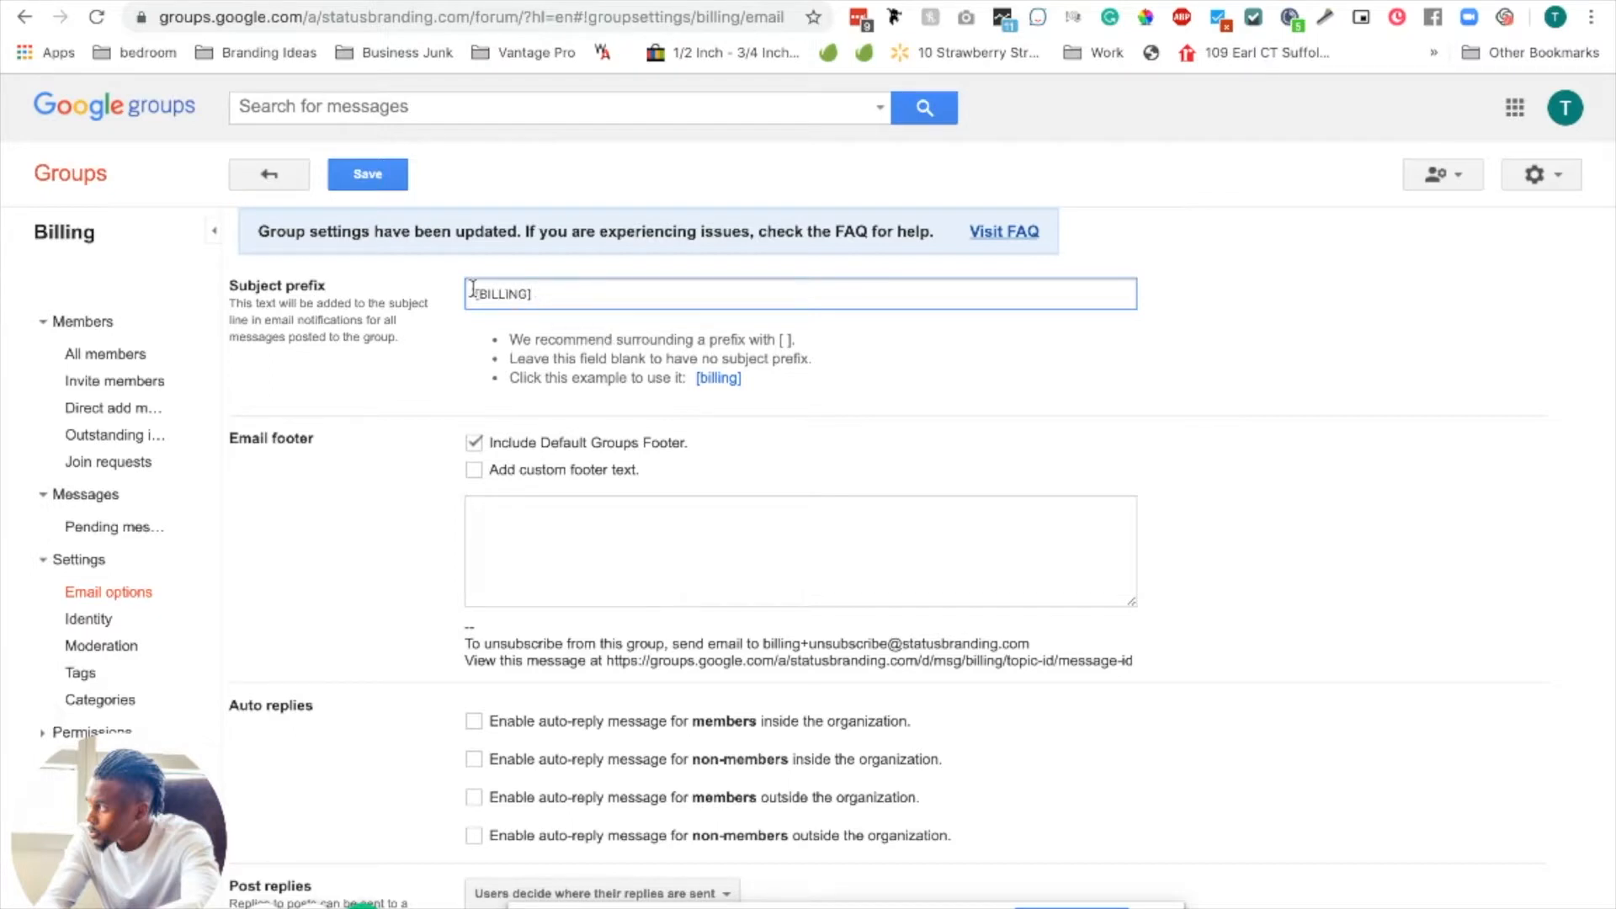
pyautogui.moveTo(476, 293); pyautogui.dragTo(543, 294)
pyautogui.click(544, 294)
pyautogui.doubleClick(519, 292)
pyautogui.click(541, 291)
pyautogui.click(392, 416)
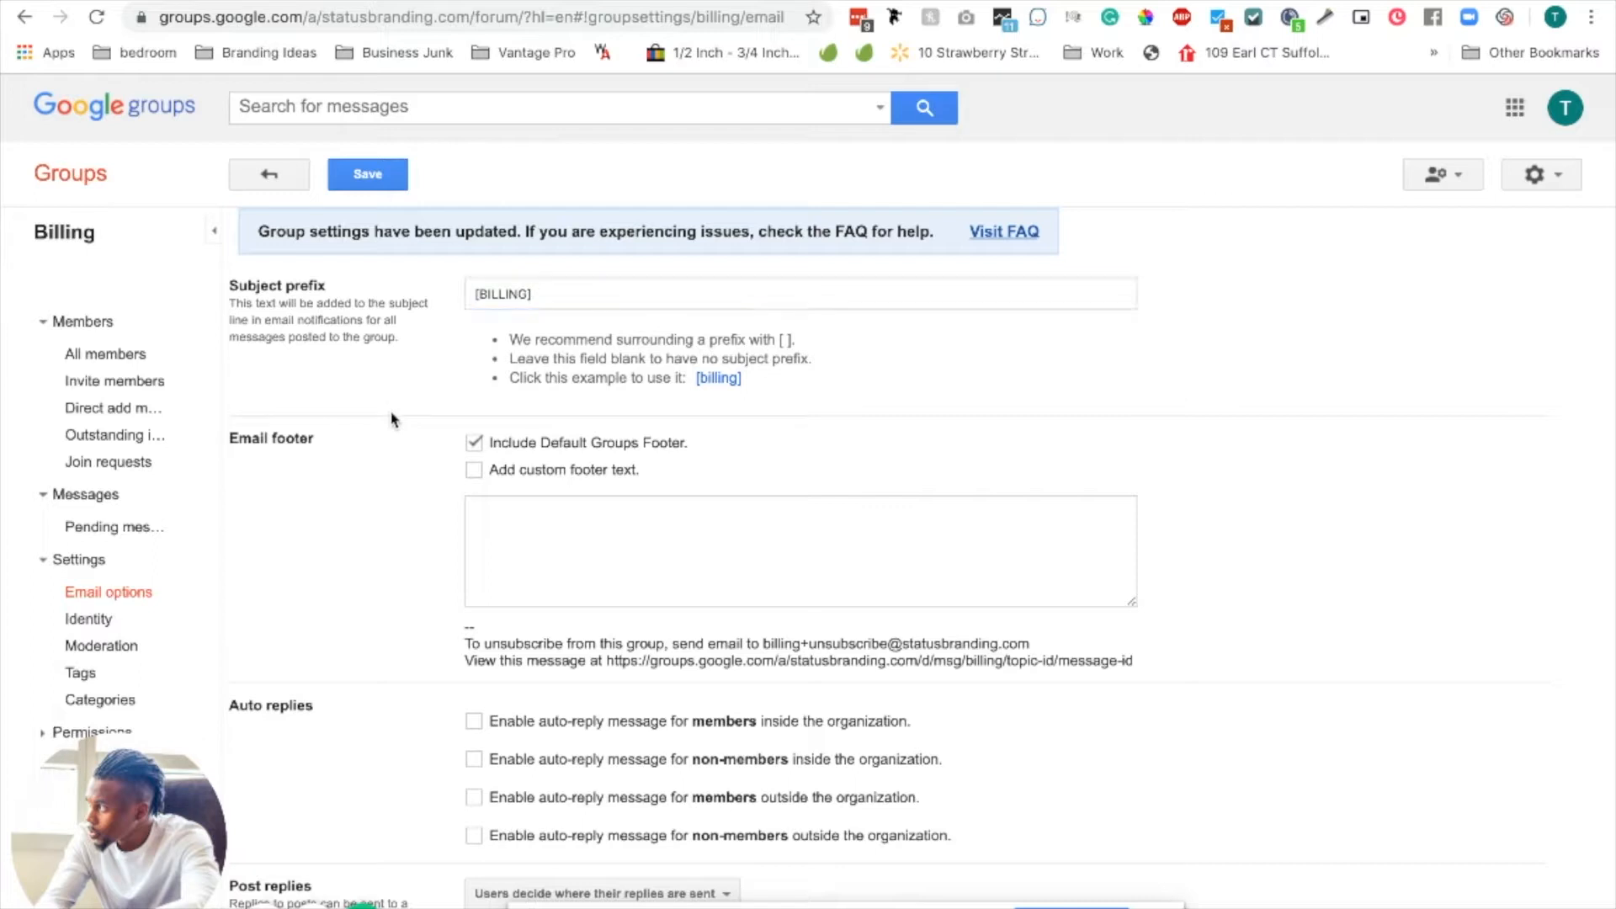
pyautogui.click(473, 443)
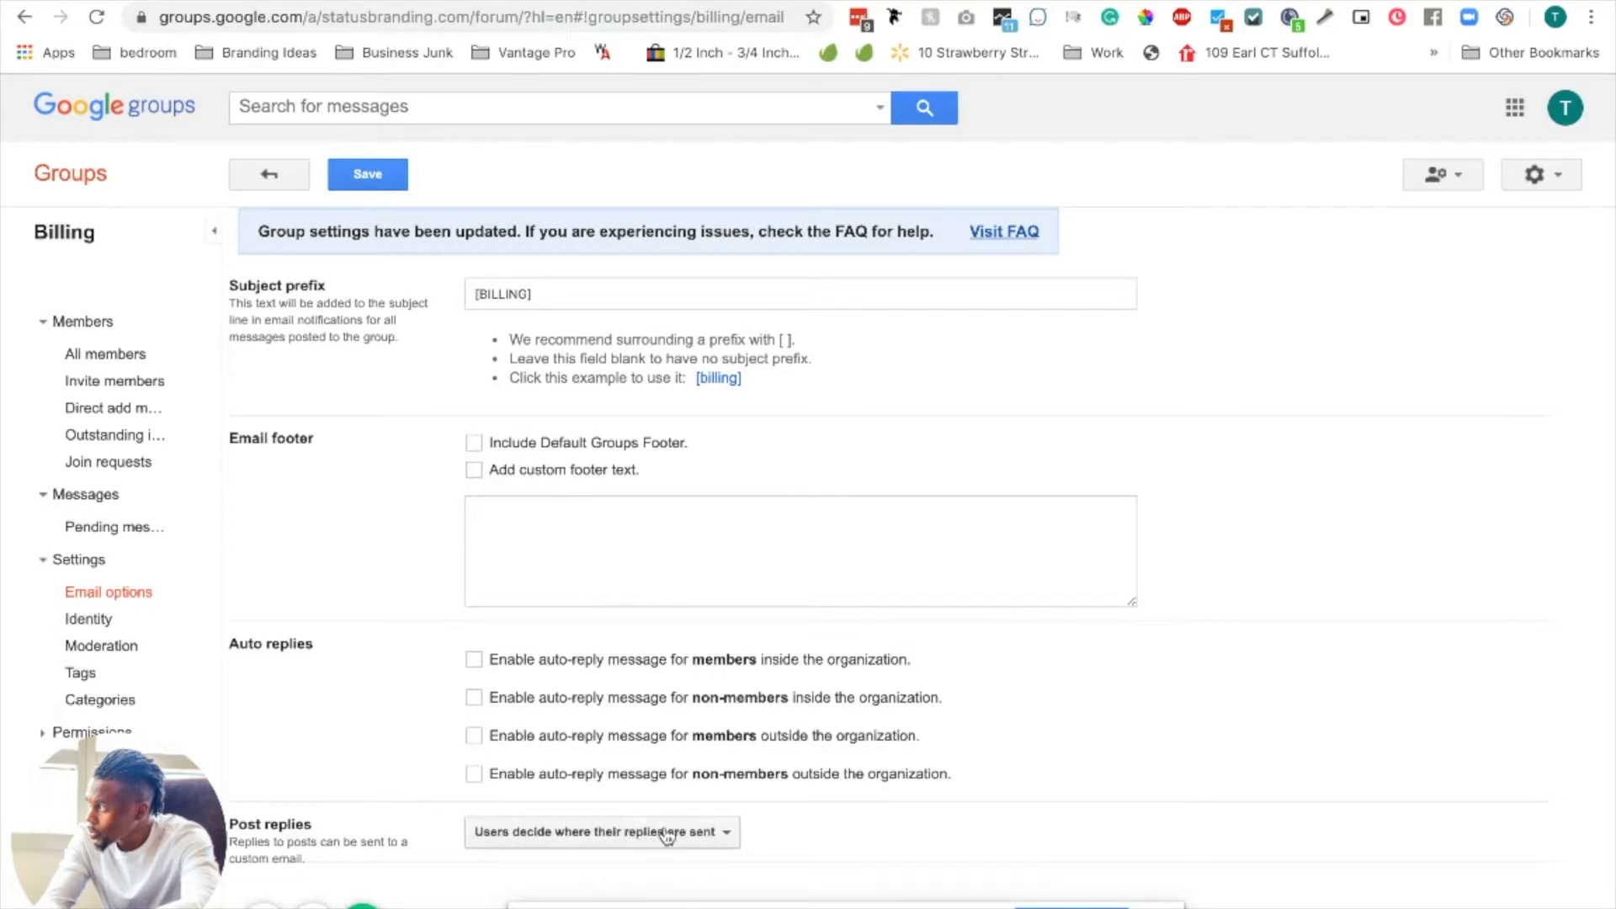
pyautogui.click(363, 178)
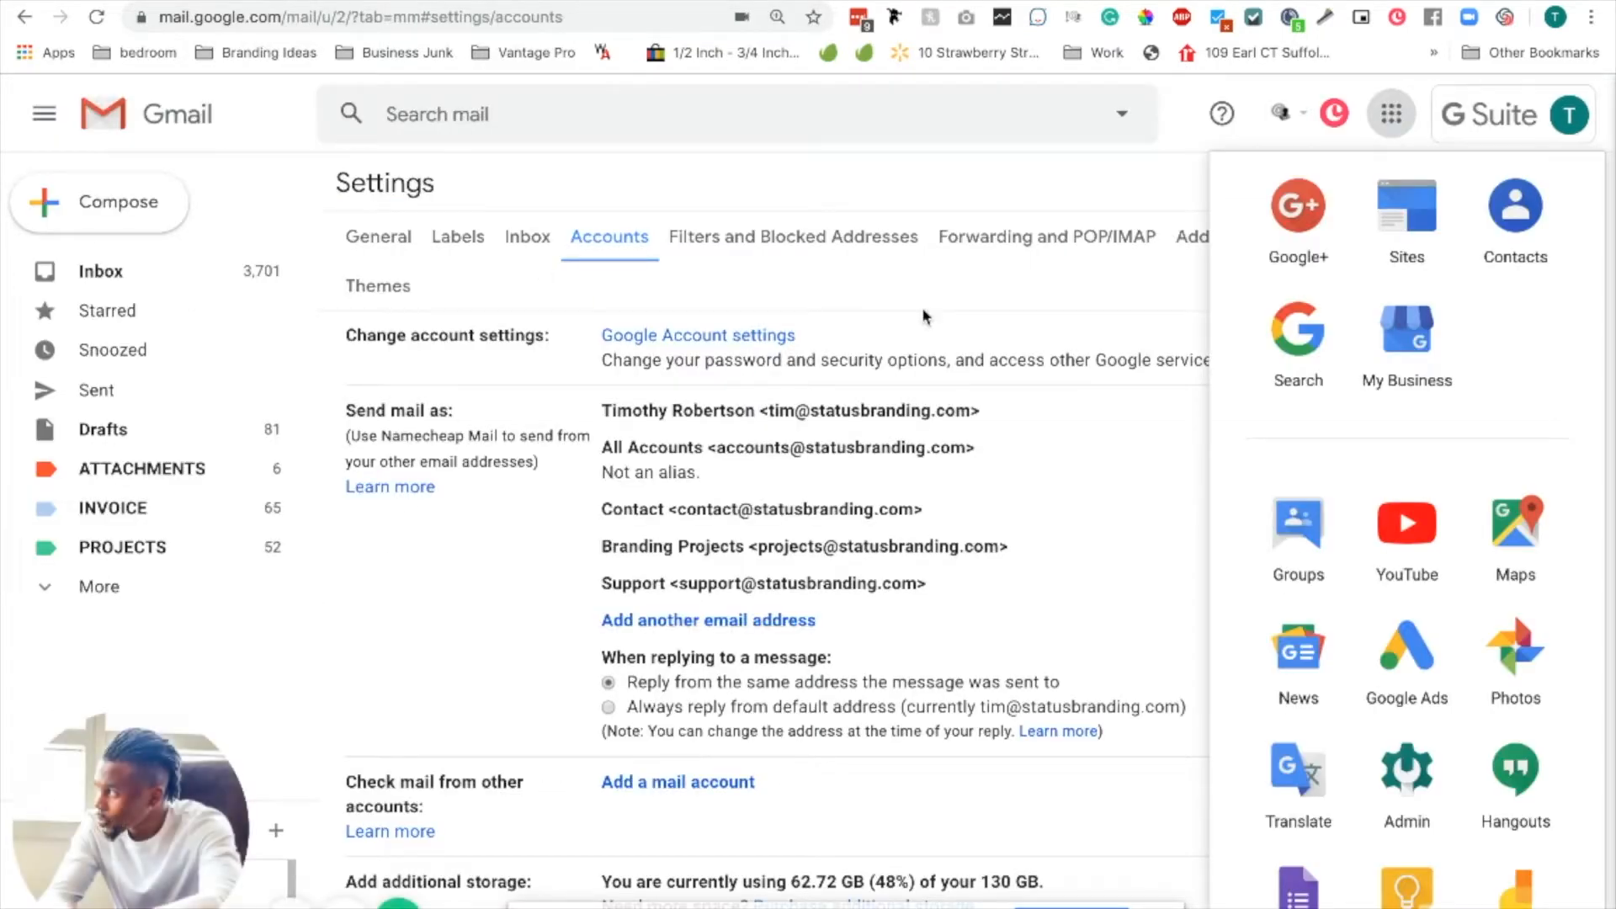
# - Begin adding another send-as address in Gmail with the name BILLING
pyautogui.click(1185, 226)
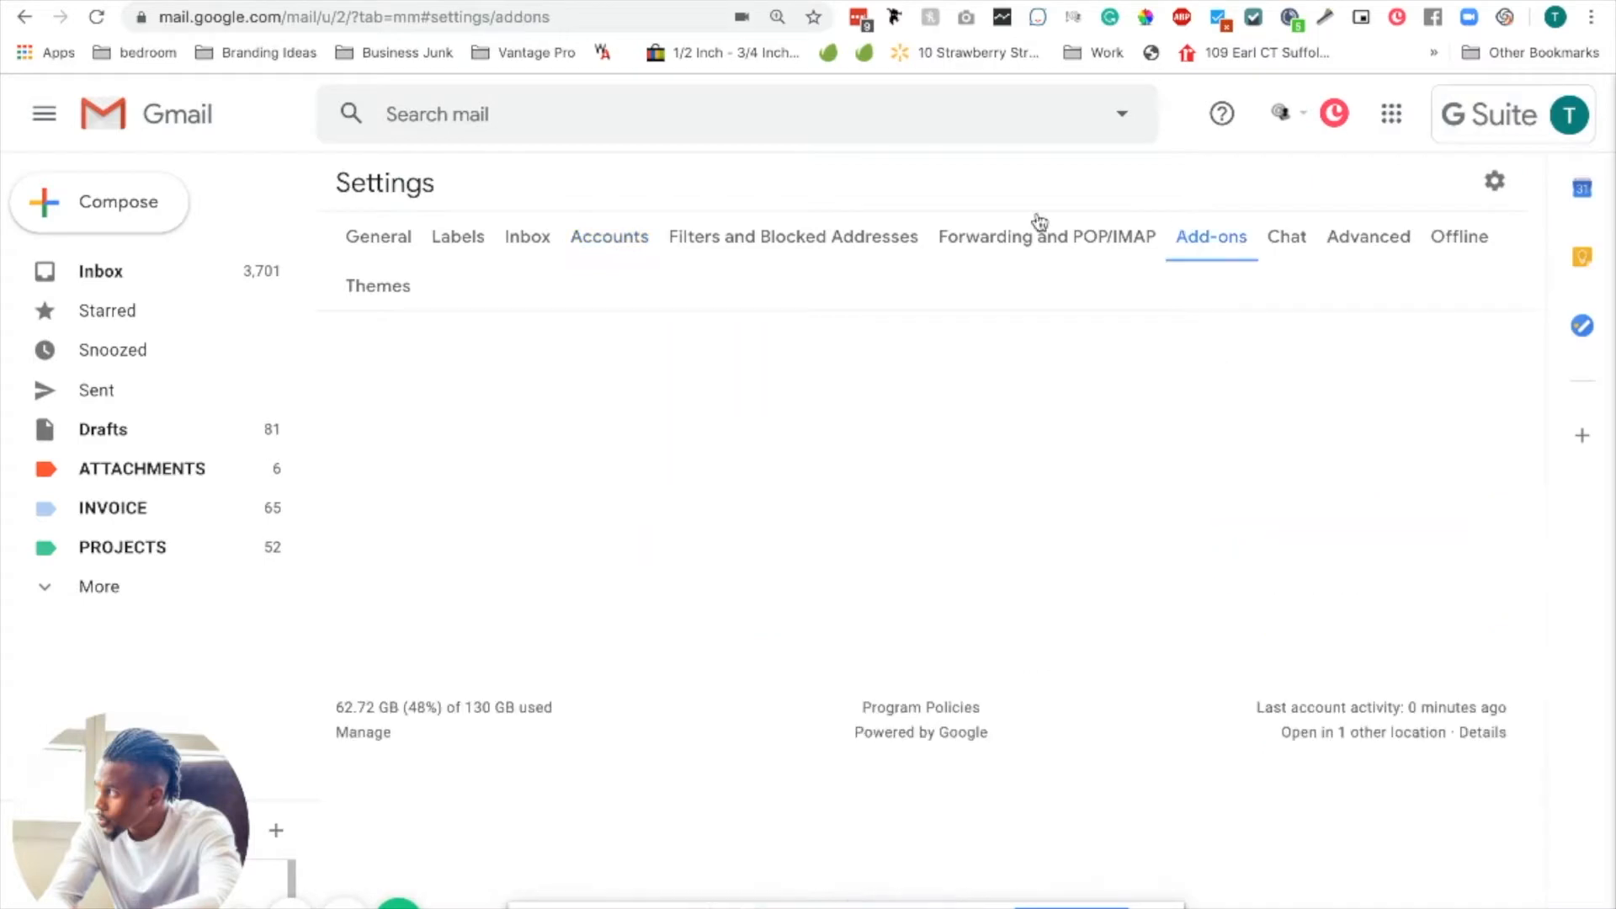
pyautogui.click(631, 235)
pyautogui.click(674, 621)
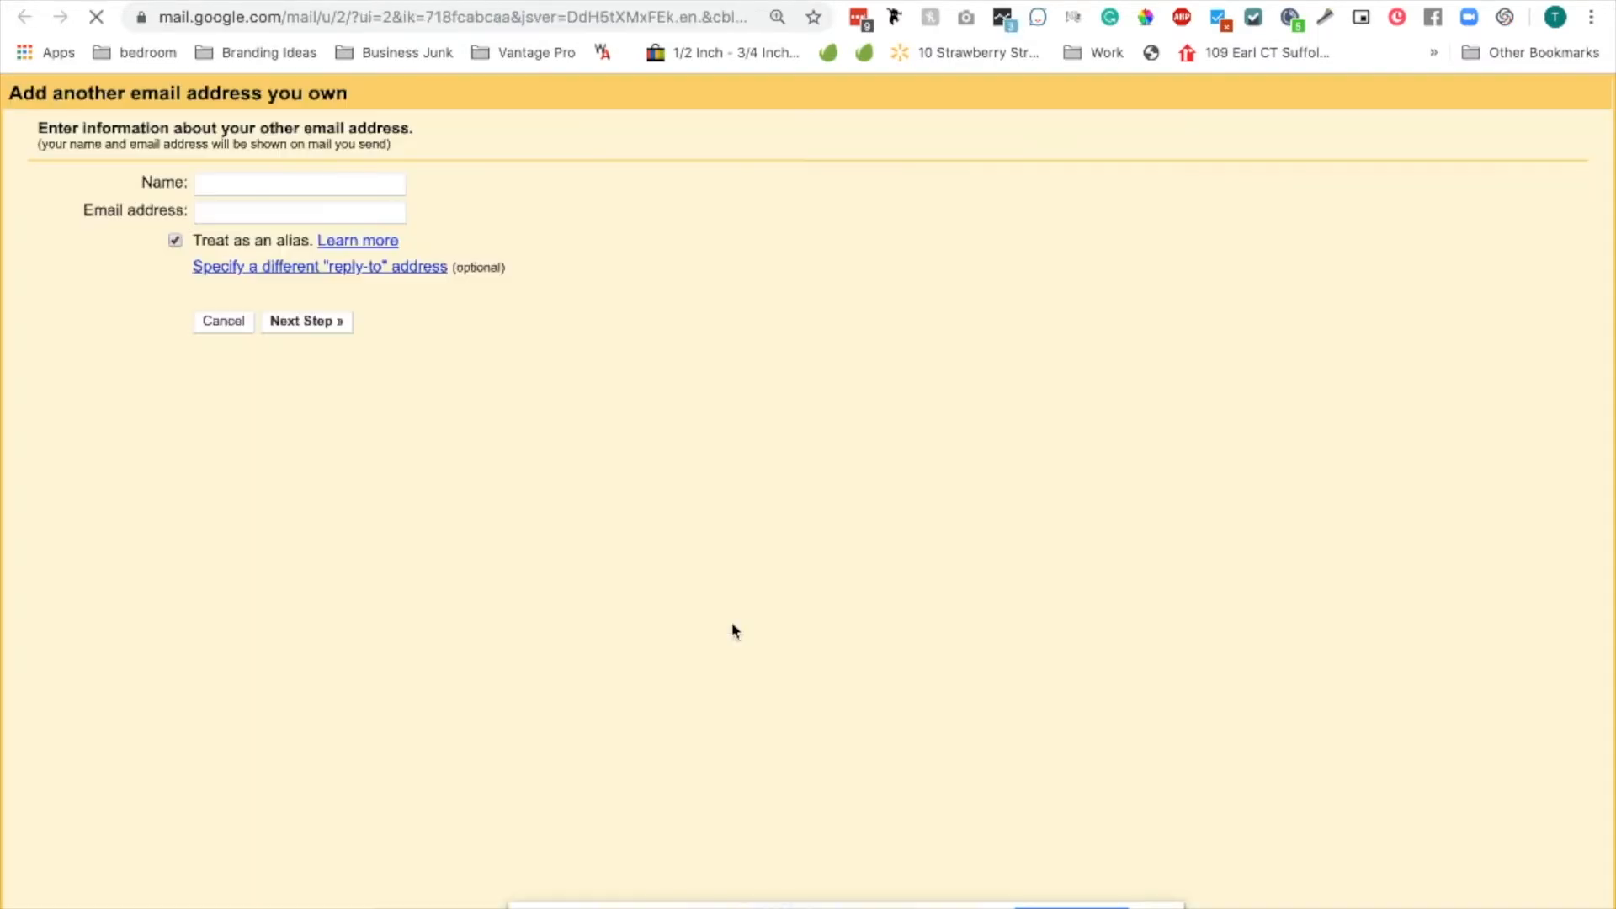
pyautogui.tripleClick(306, 185)
pyautogui.write('BILL')
pyautogui.press('Tab')
pyautogui.write('IN')
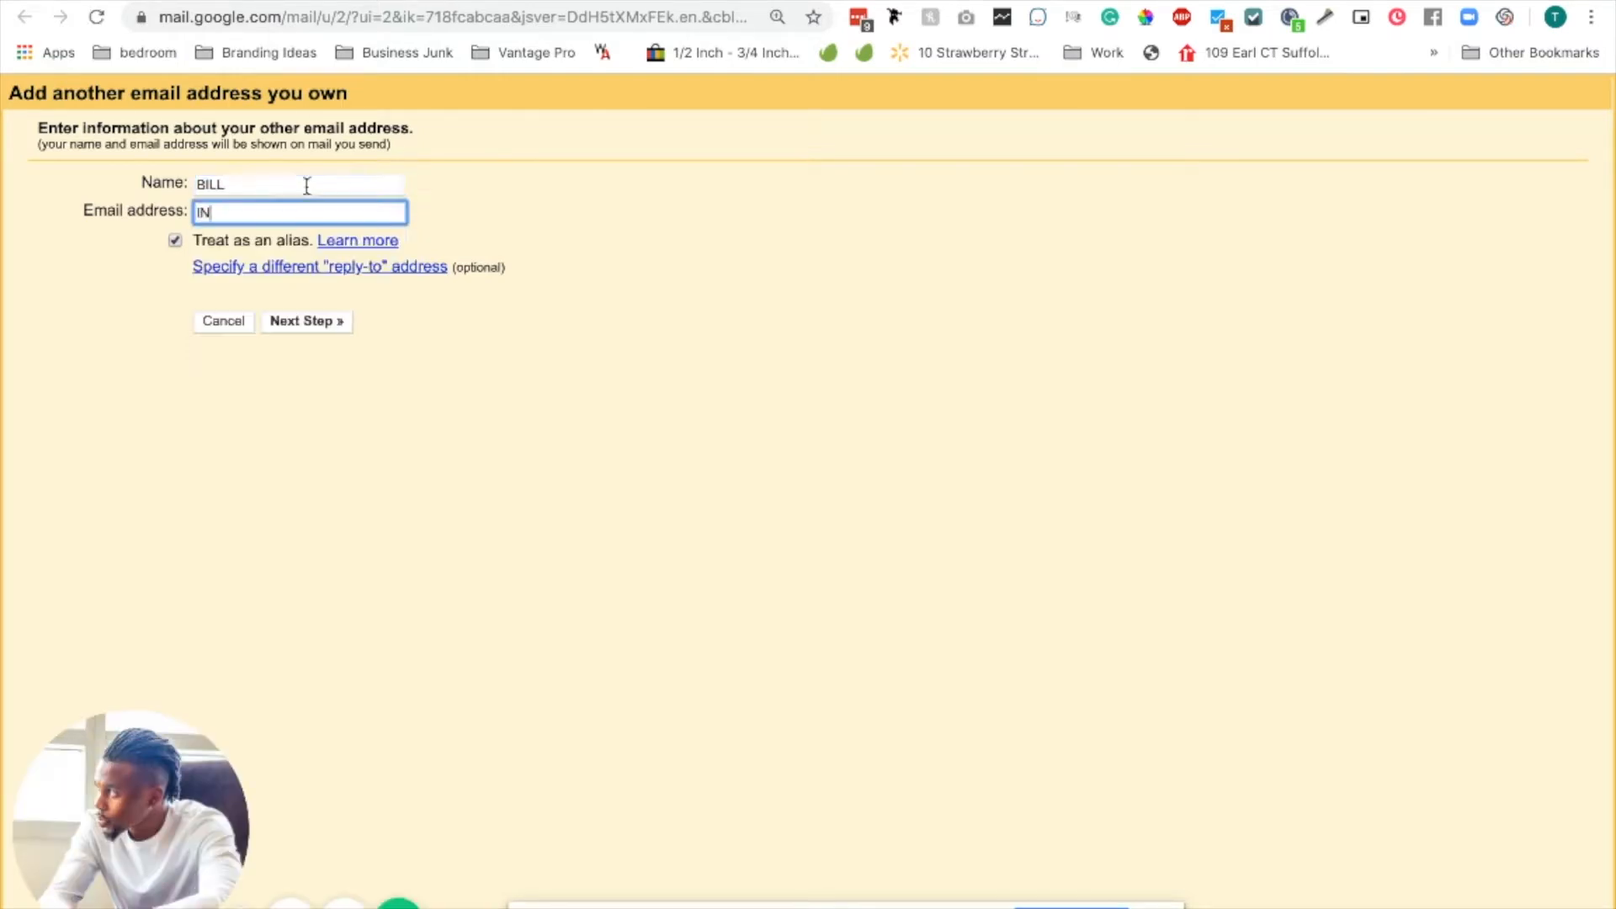
pyautogui.write('G')
pyautogui.click(275, 186)
pyautogui.write('ING')
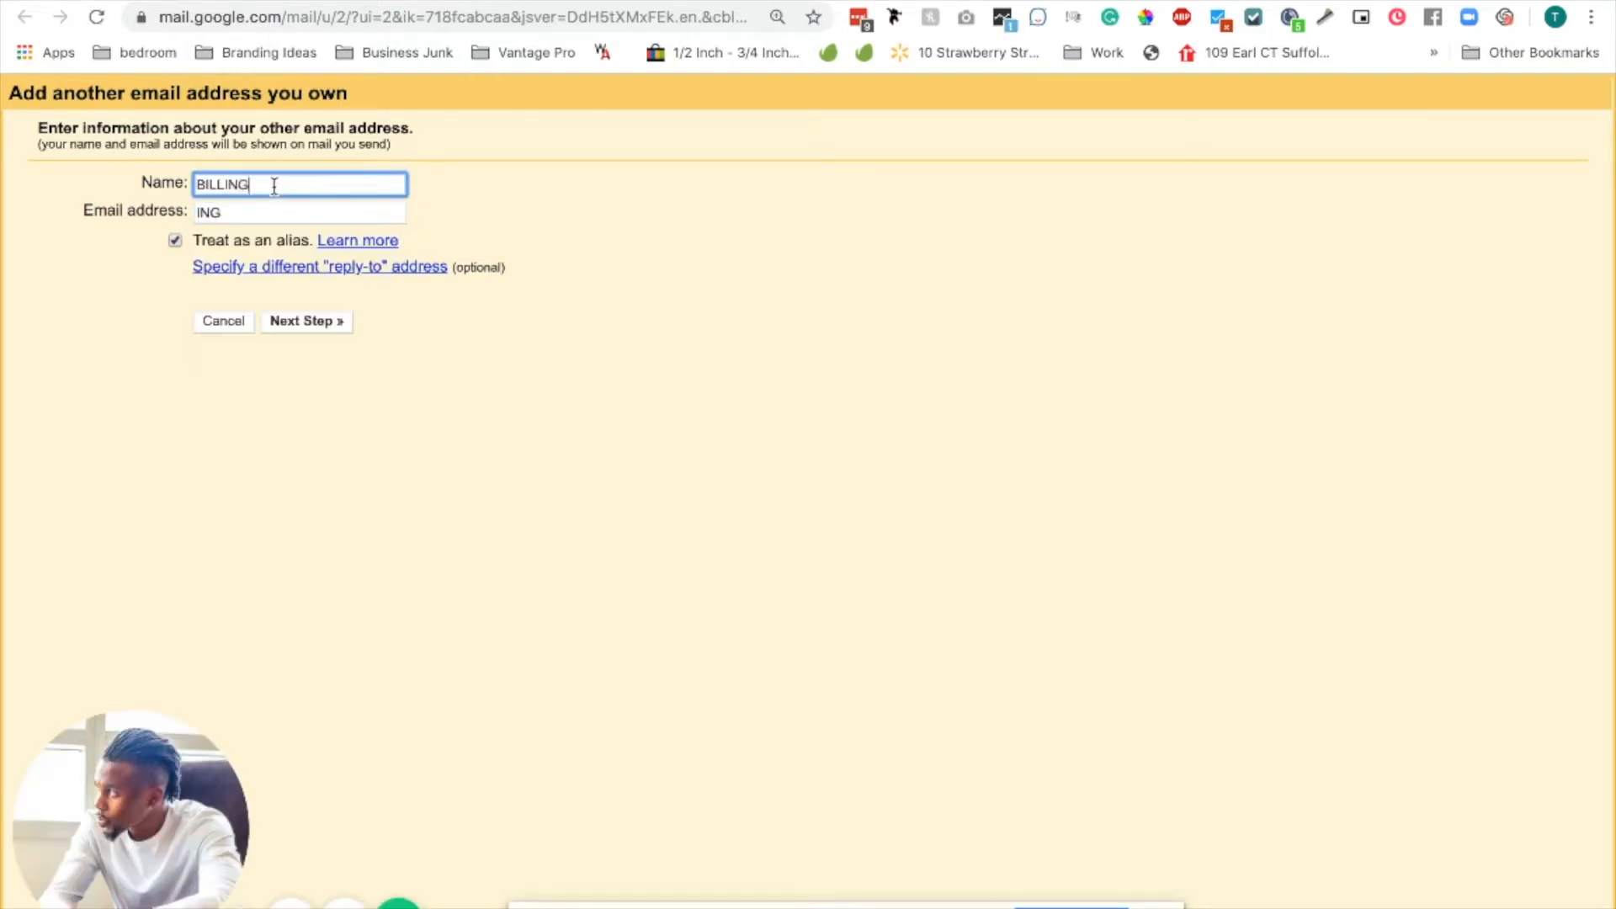
pyautogui.click(262, 212)
pyautogui.doubleClick(263, 212)
pyautogui.press('BackSpace')
pyautogui.click(263, 212)
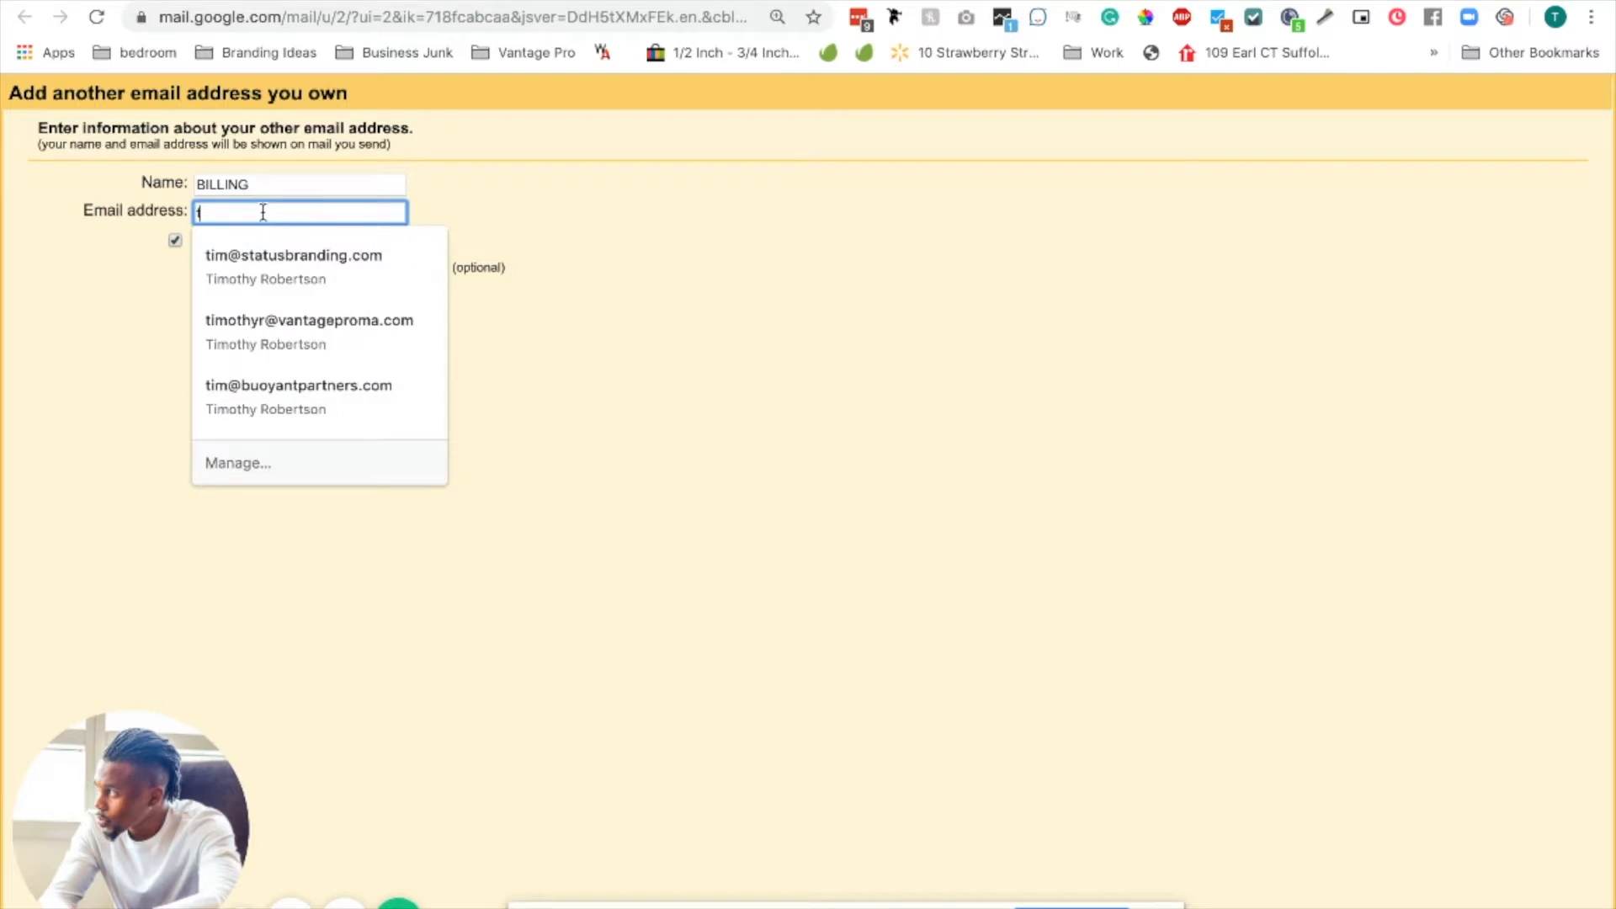
pyautogui.click(290, 252)
pyautogui.doubleClick(218, 213)
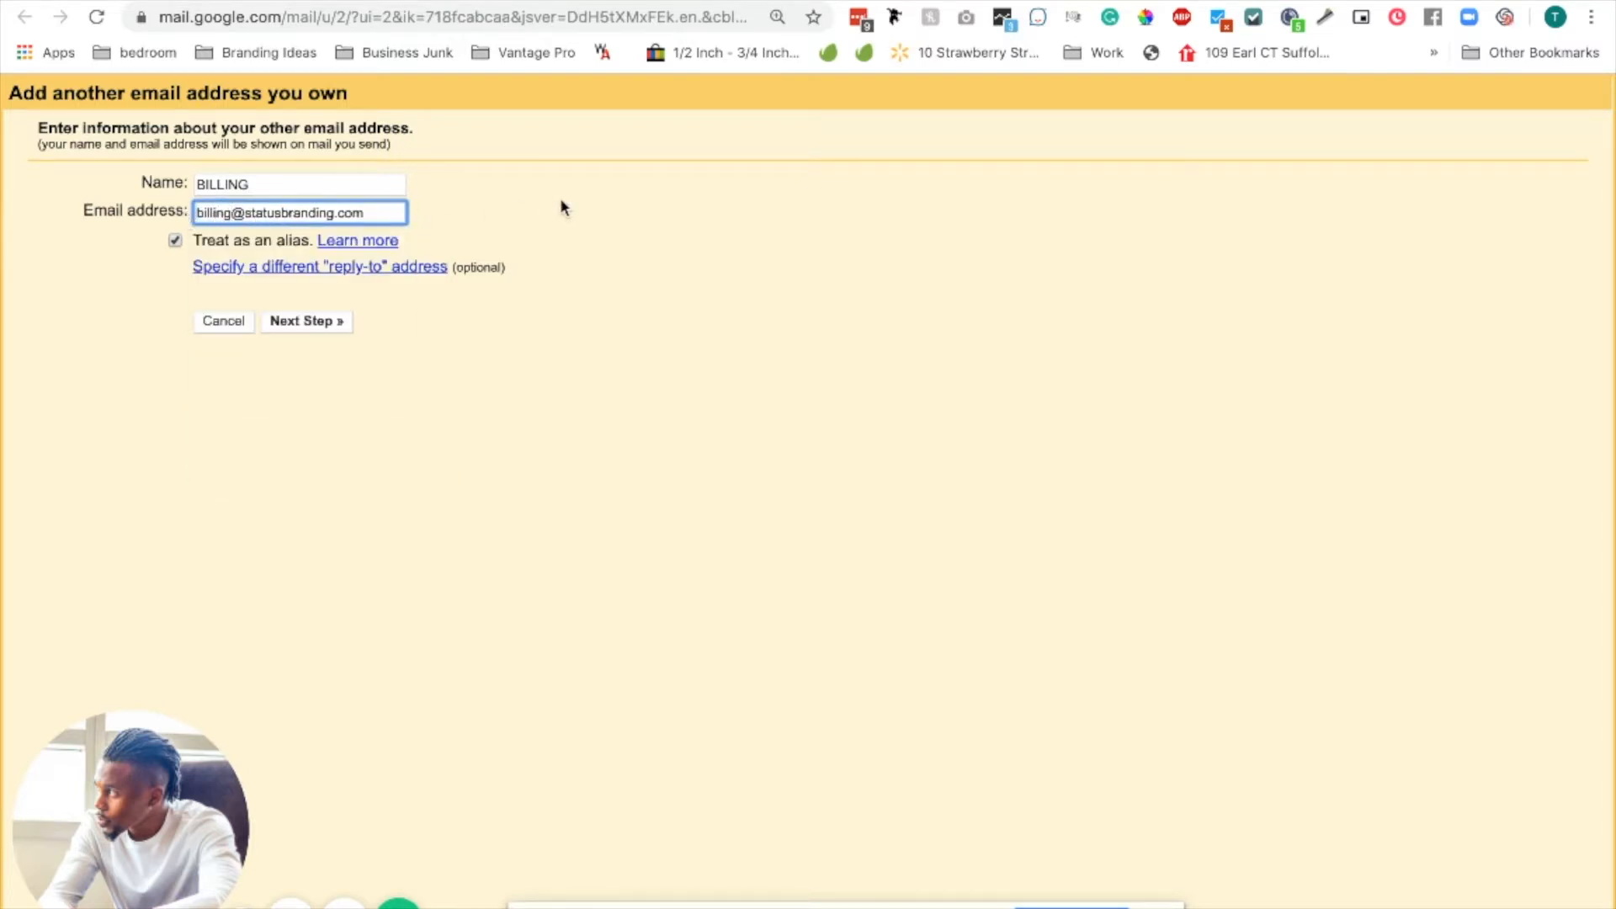
pyautogui.click(423, 210)
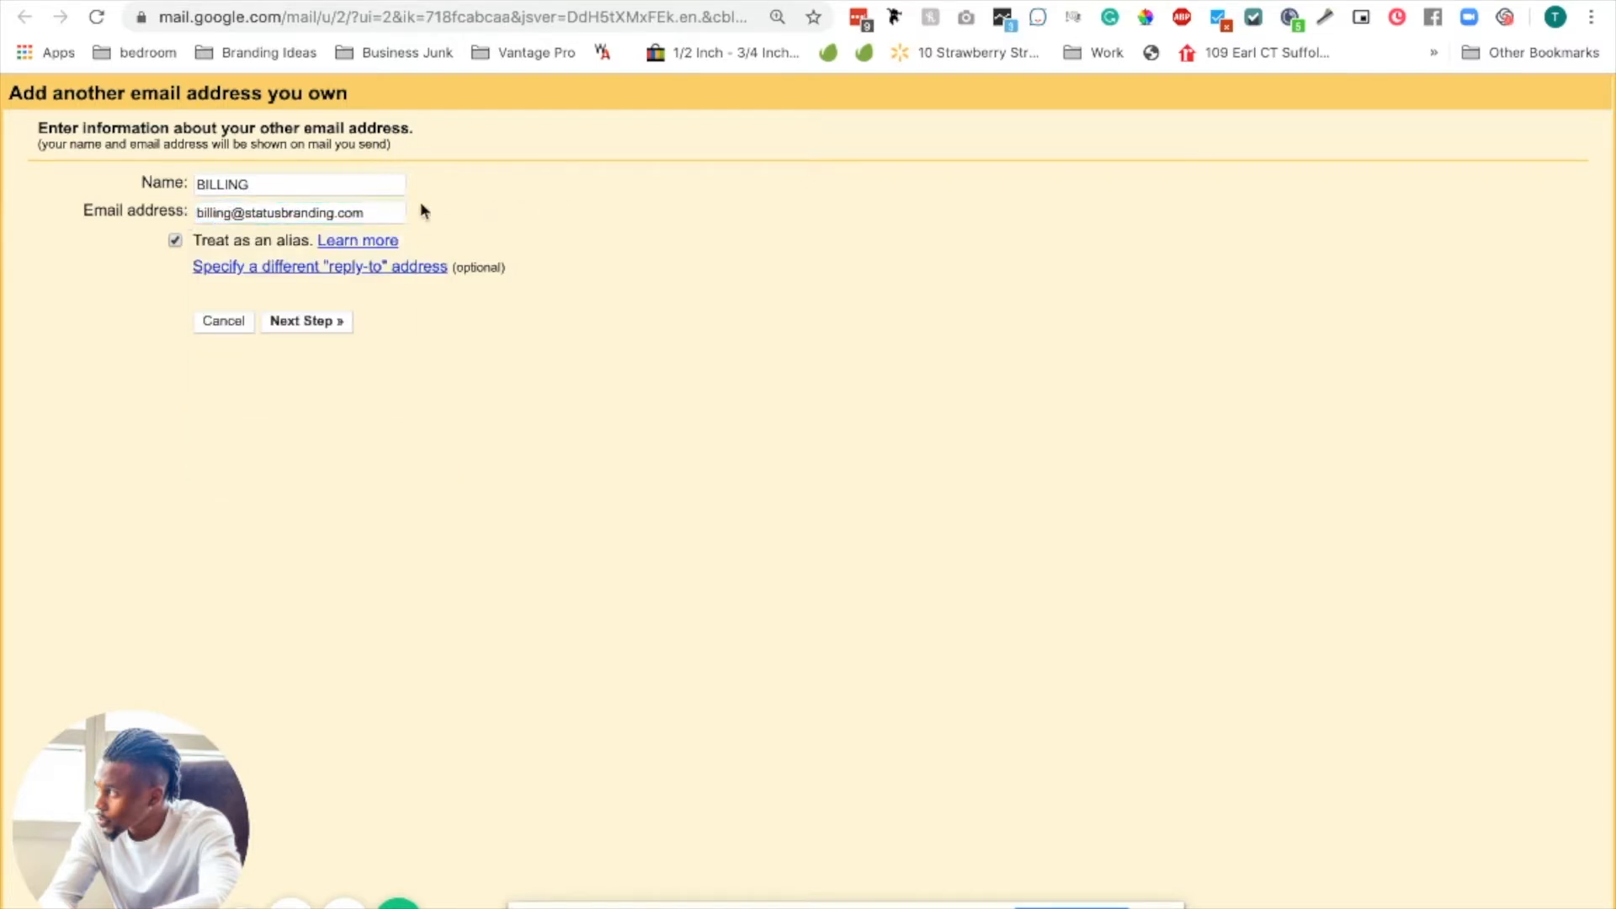
pyautogui.click(175, 241)
pyautogui.click(242, 276)
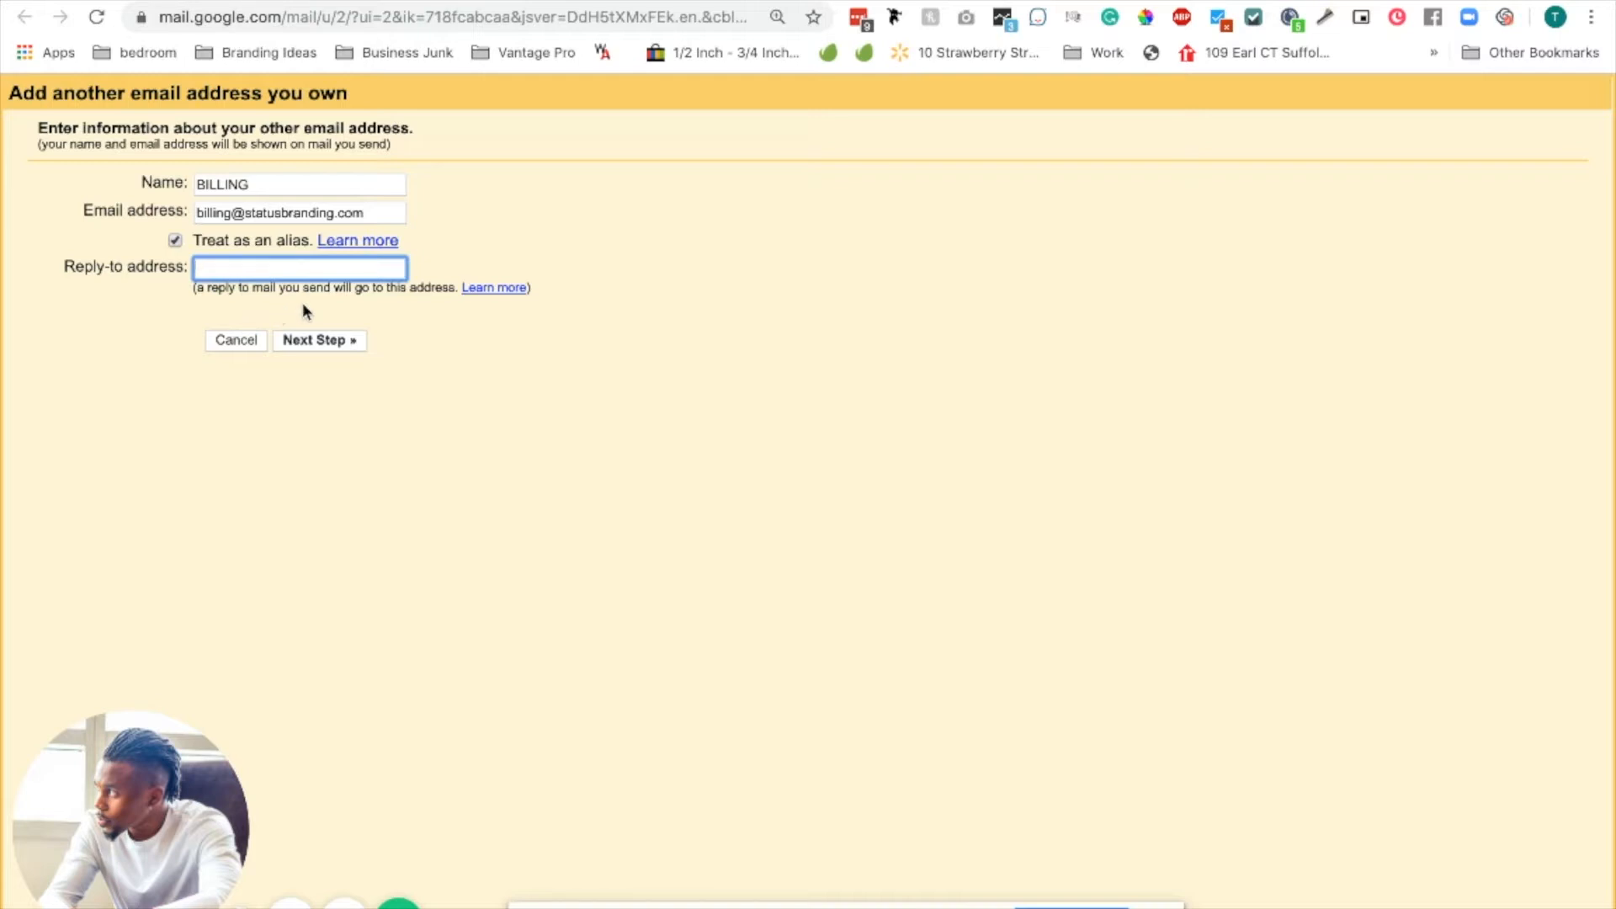
pyautogui.click(175, 242)
pyautogui.click(315, 342)
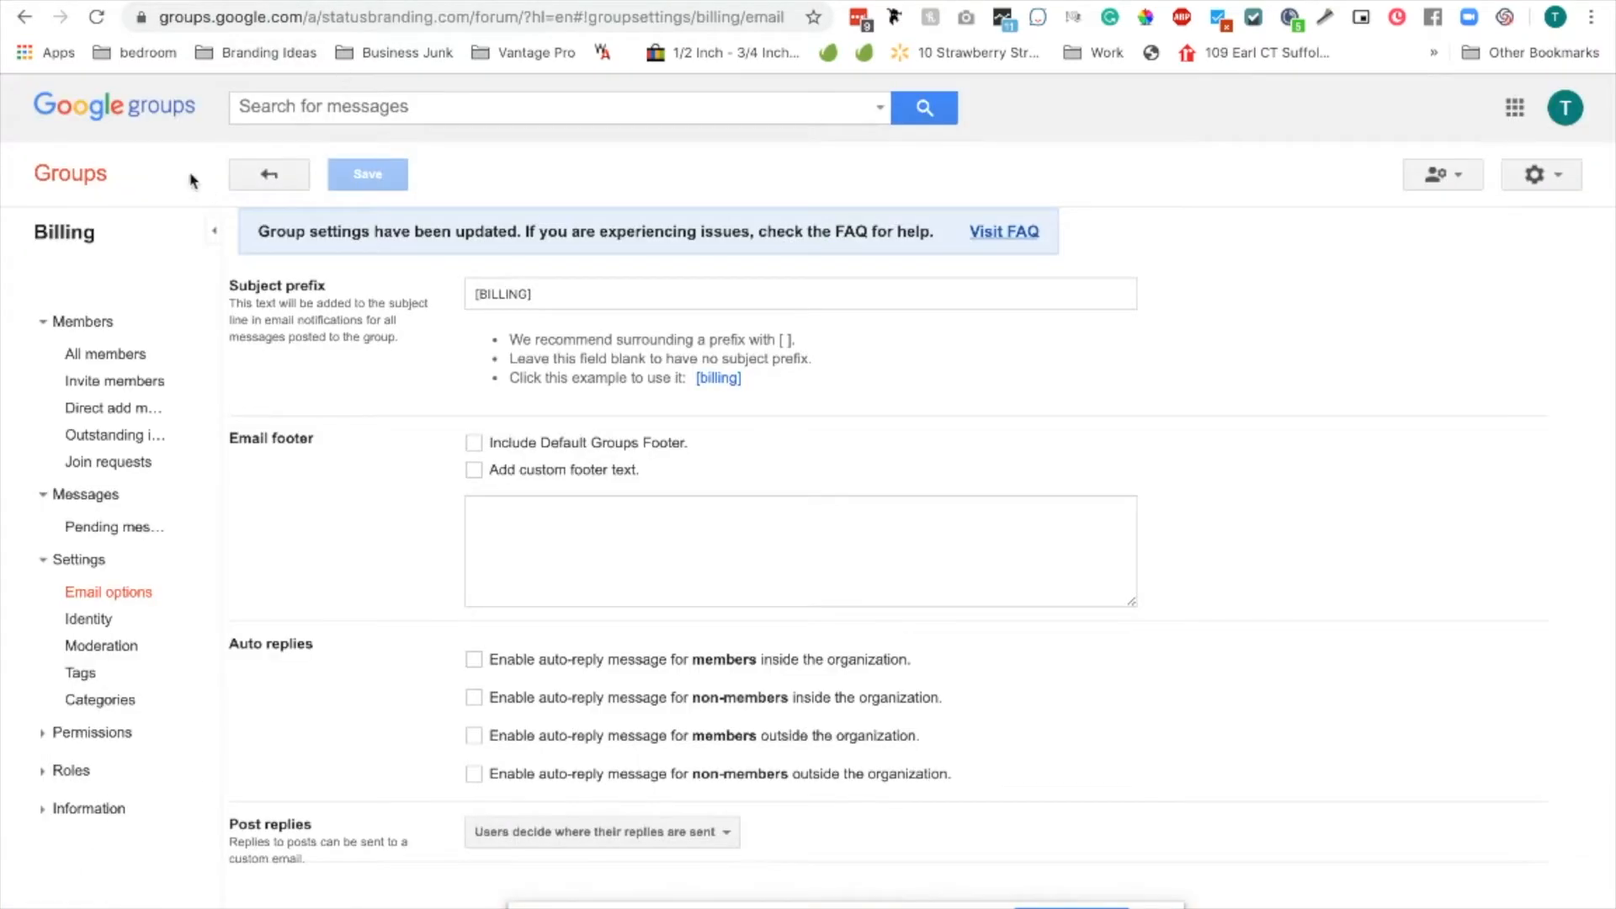
# - Refresh the Billing group's topics and select the code in the Namecheap Confirmation message
pyautogui.click(255, 181)
pyautogui.click(86, 549)
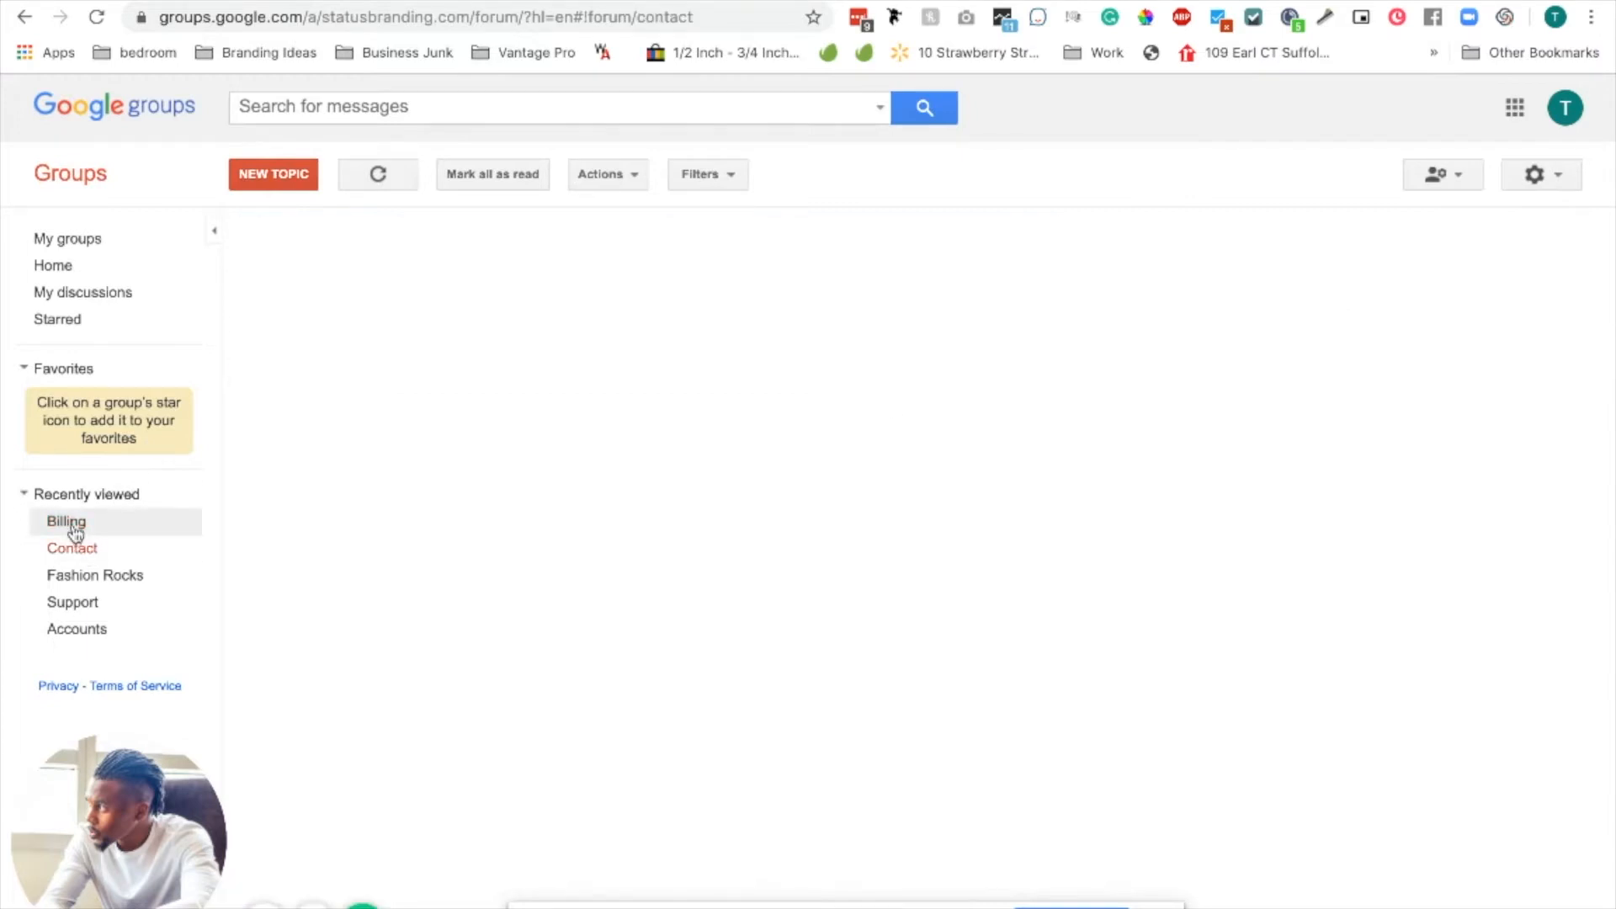
pyautogui.click(86, 527)
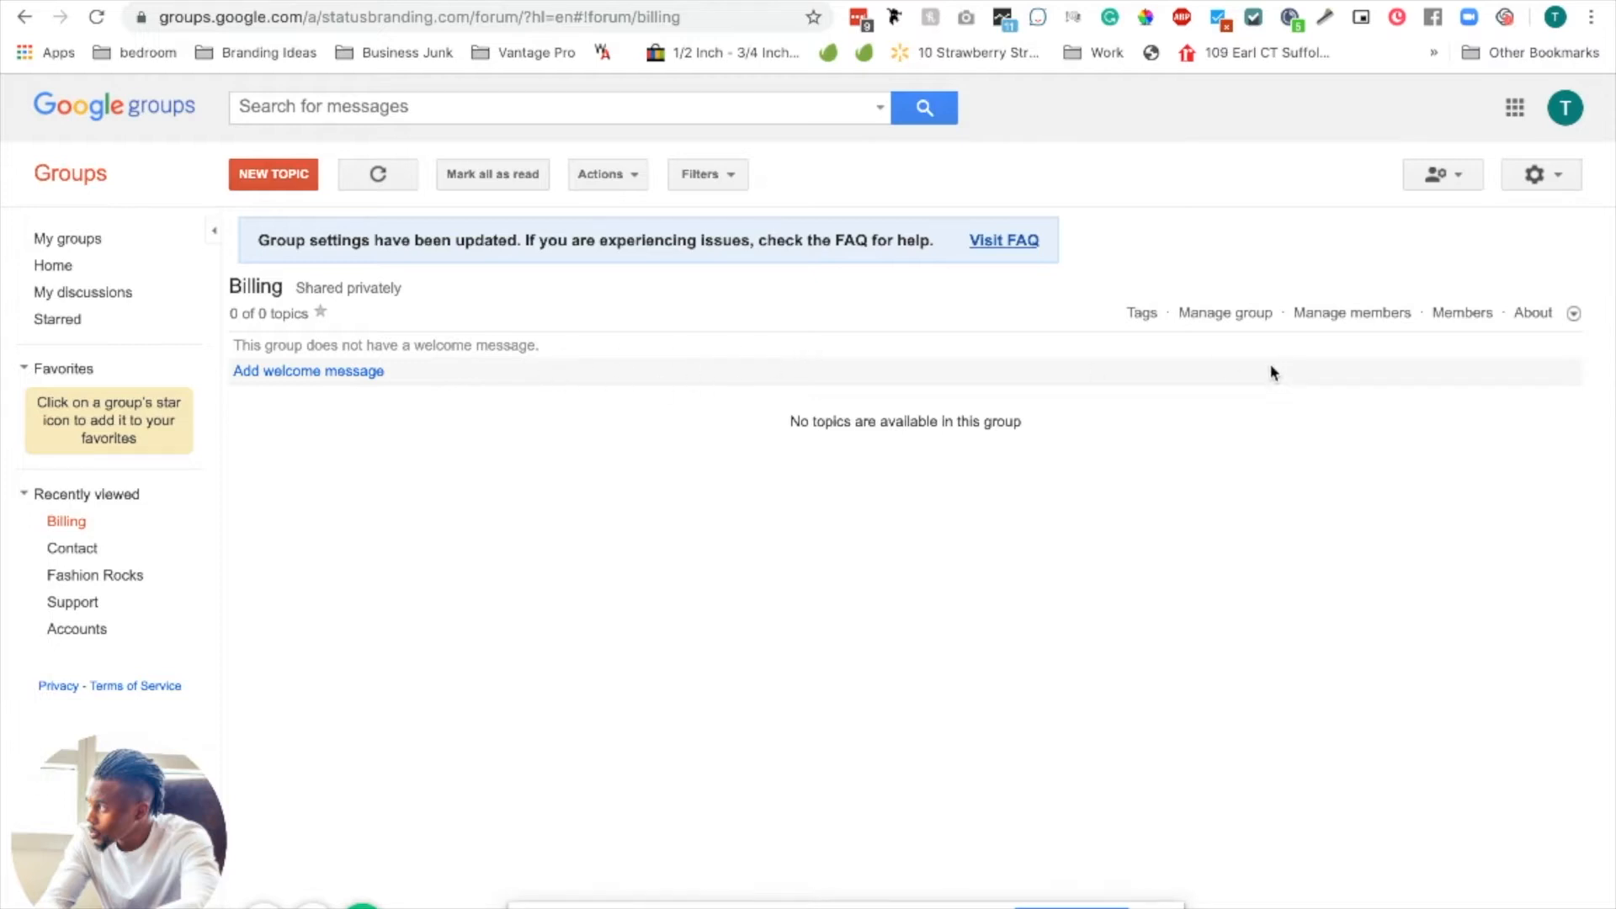
pyautogui.click(1572, 317)
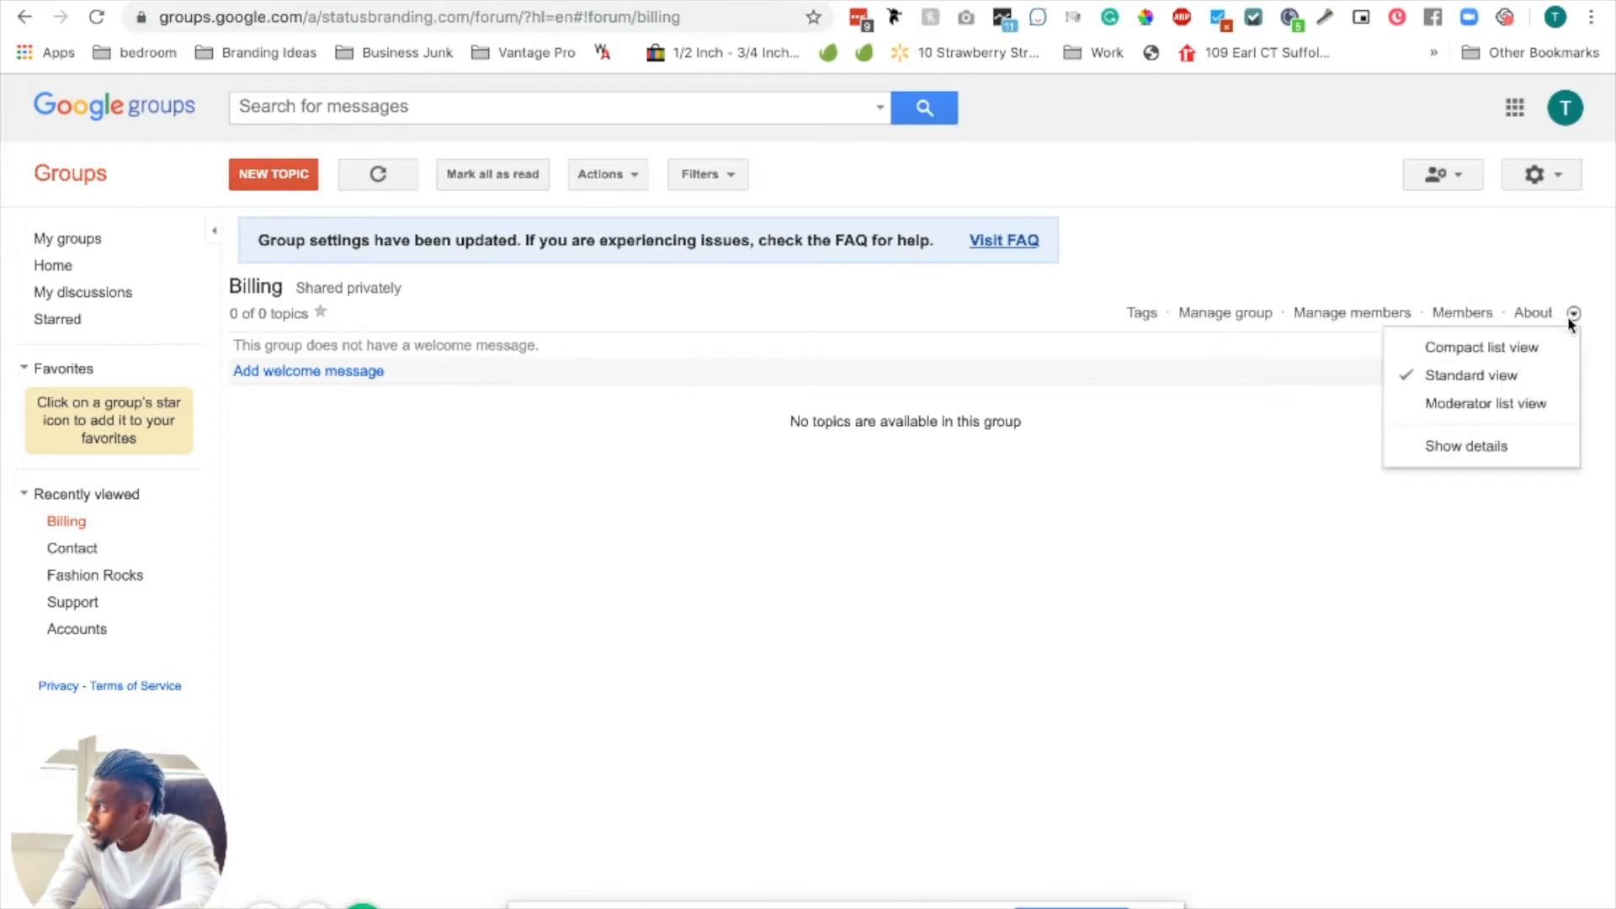
pyautogui.click(1571, 317)
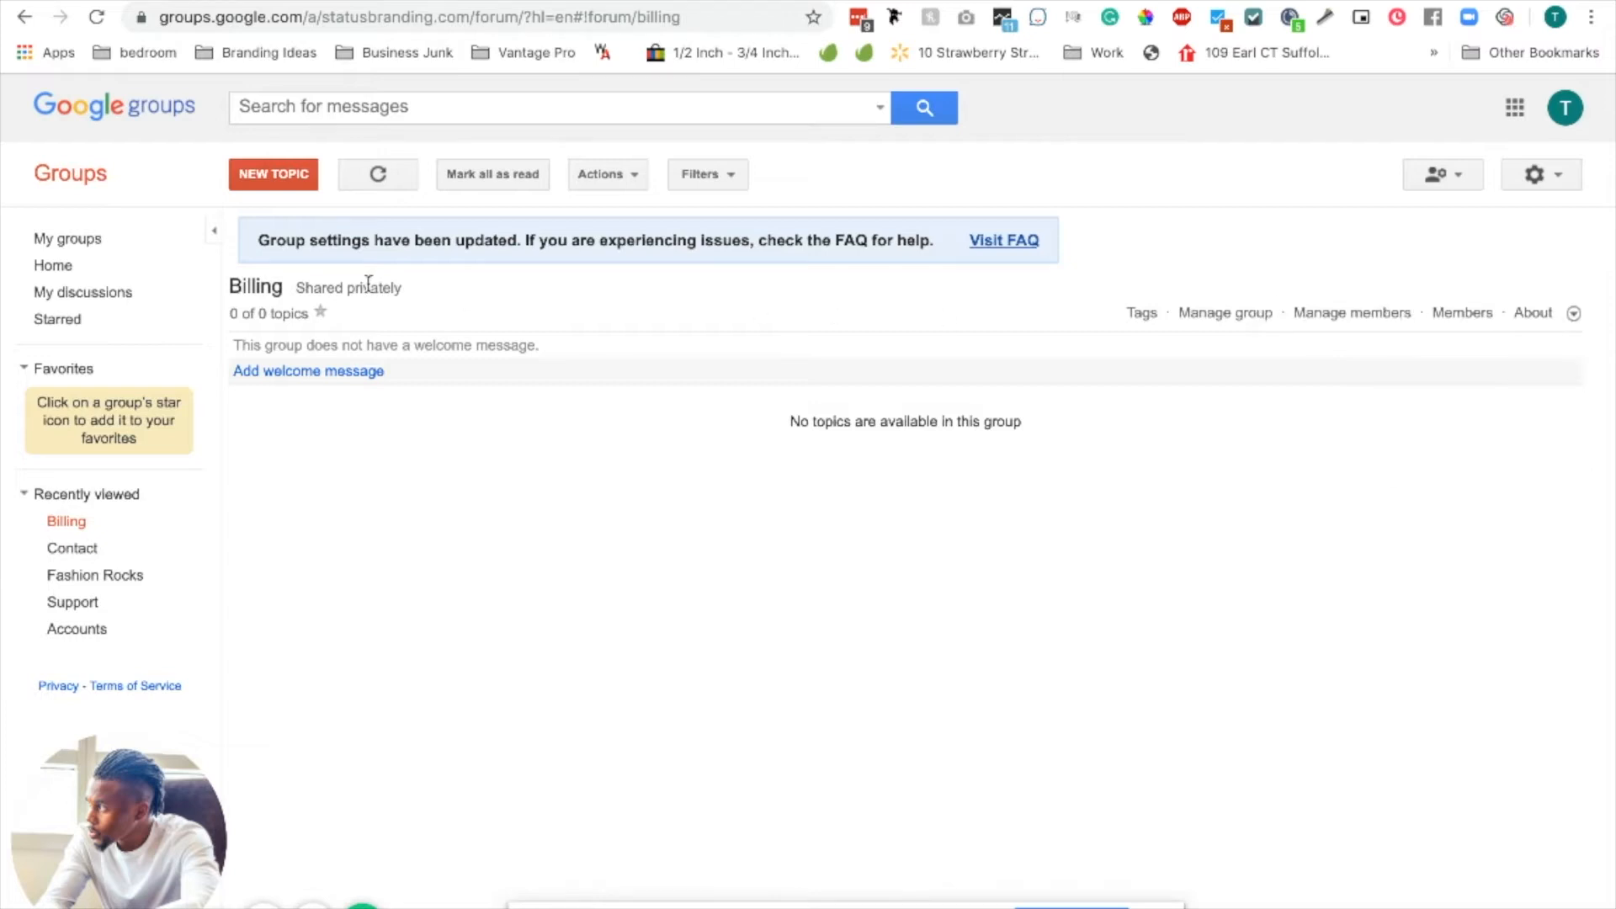
pyautogui.click(377, 175)
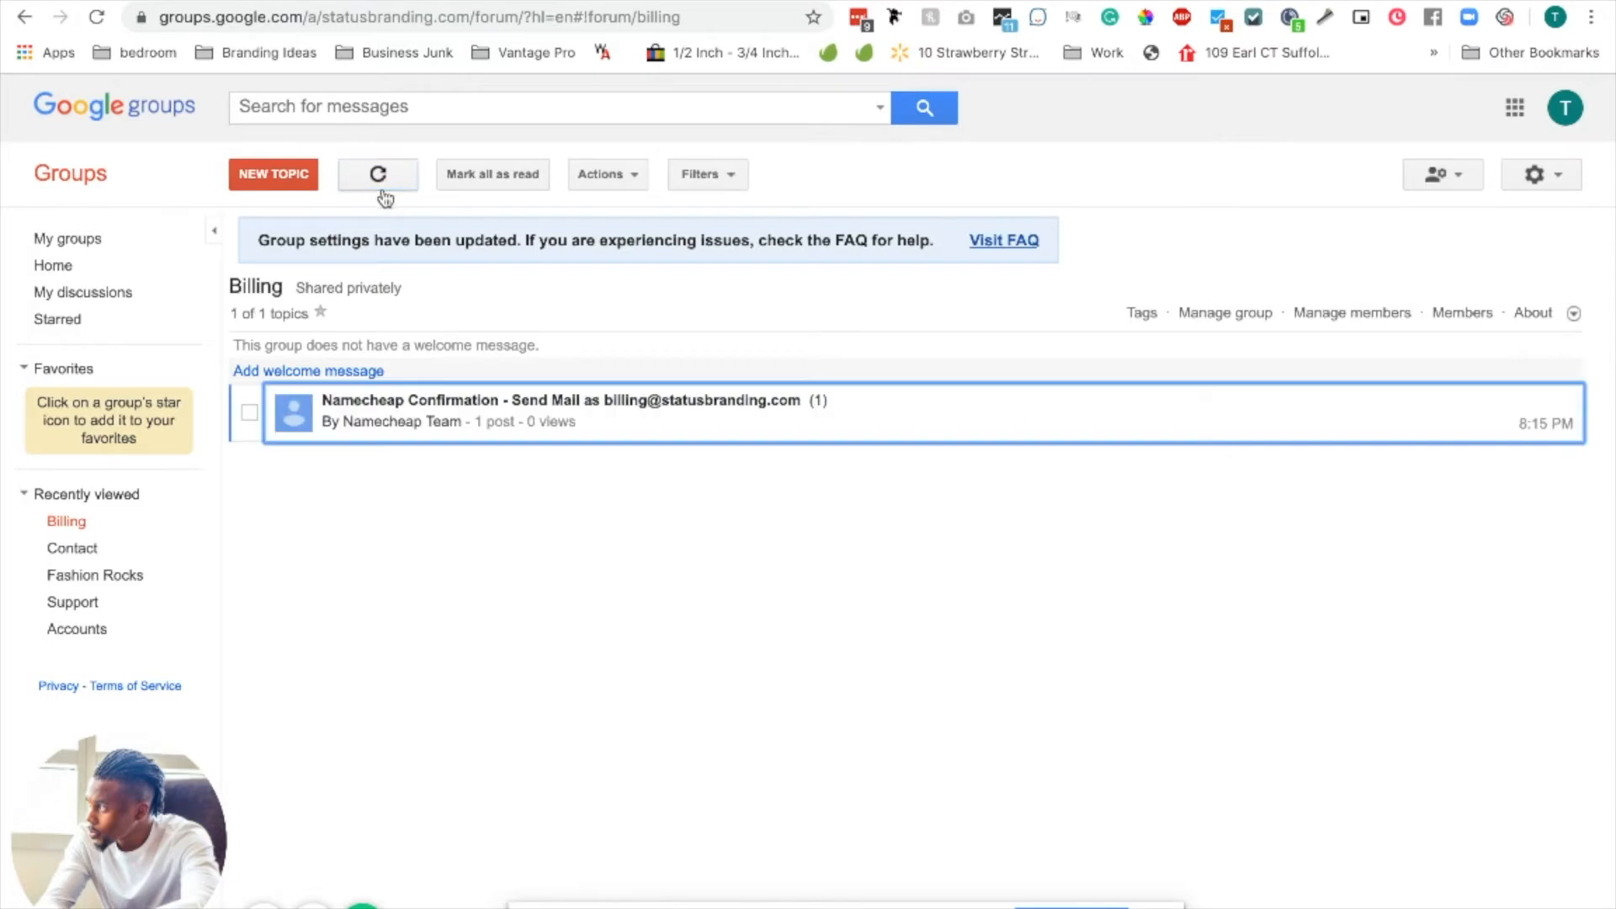
pyautogui.click(702, 430)
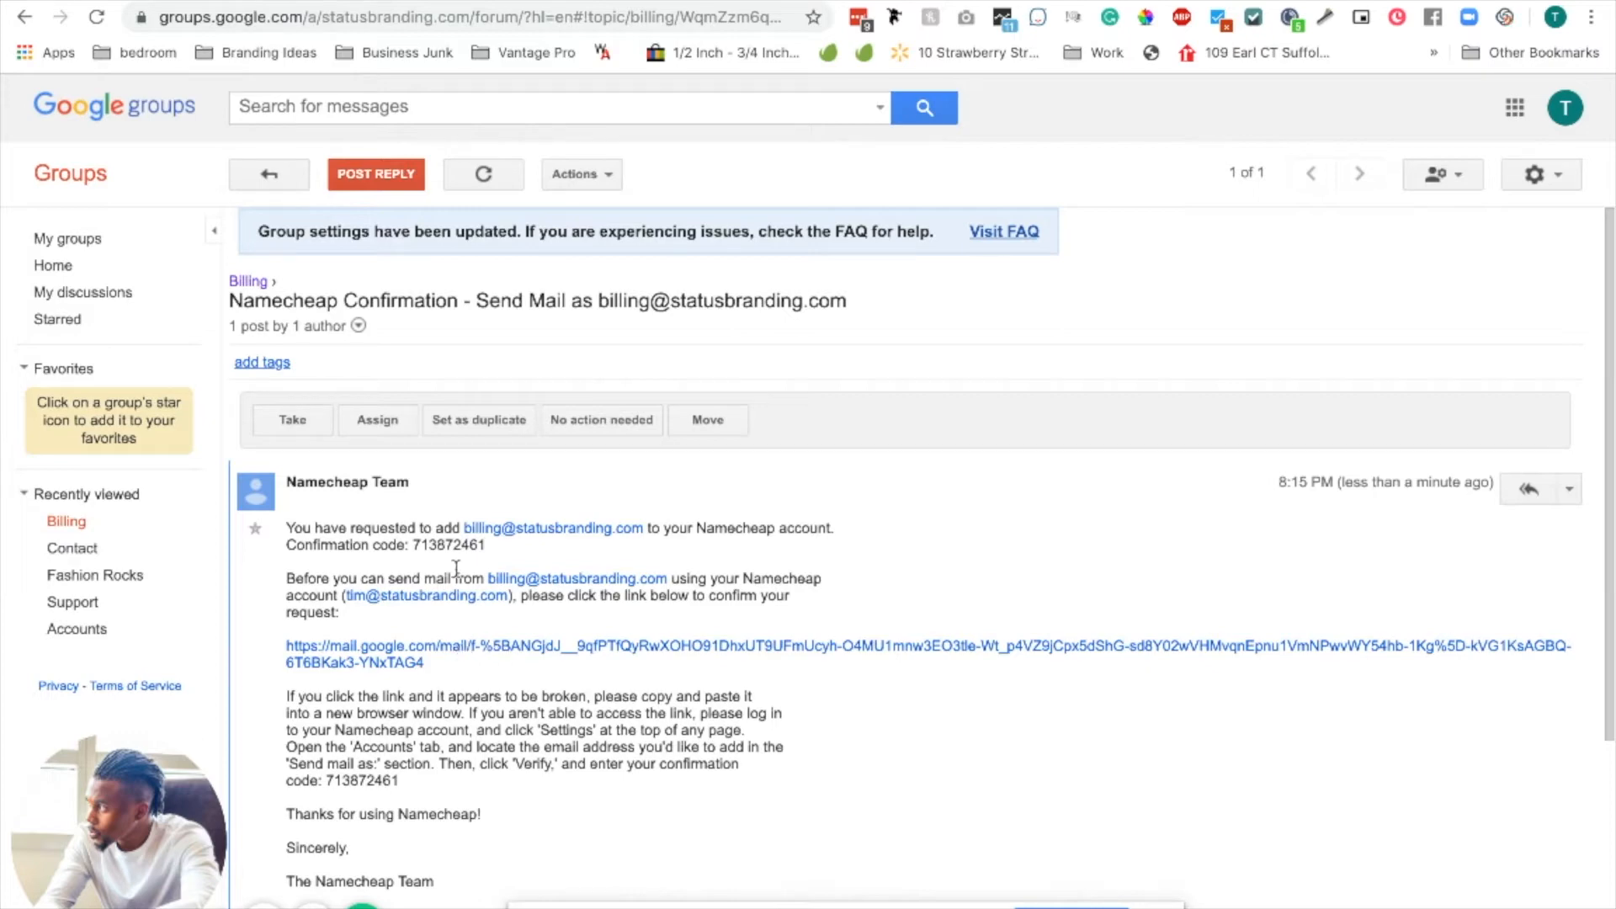
pyautogui.doubleClick(450, 543)
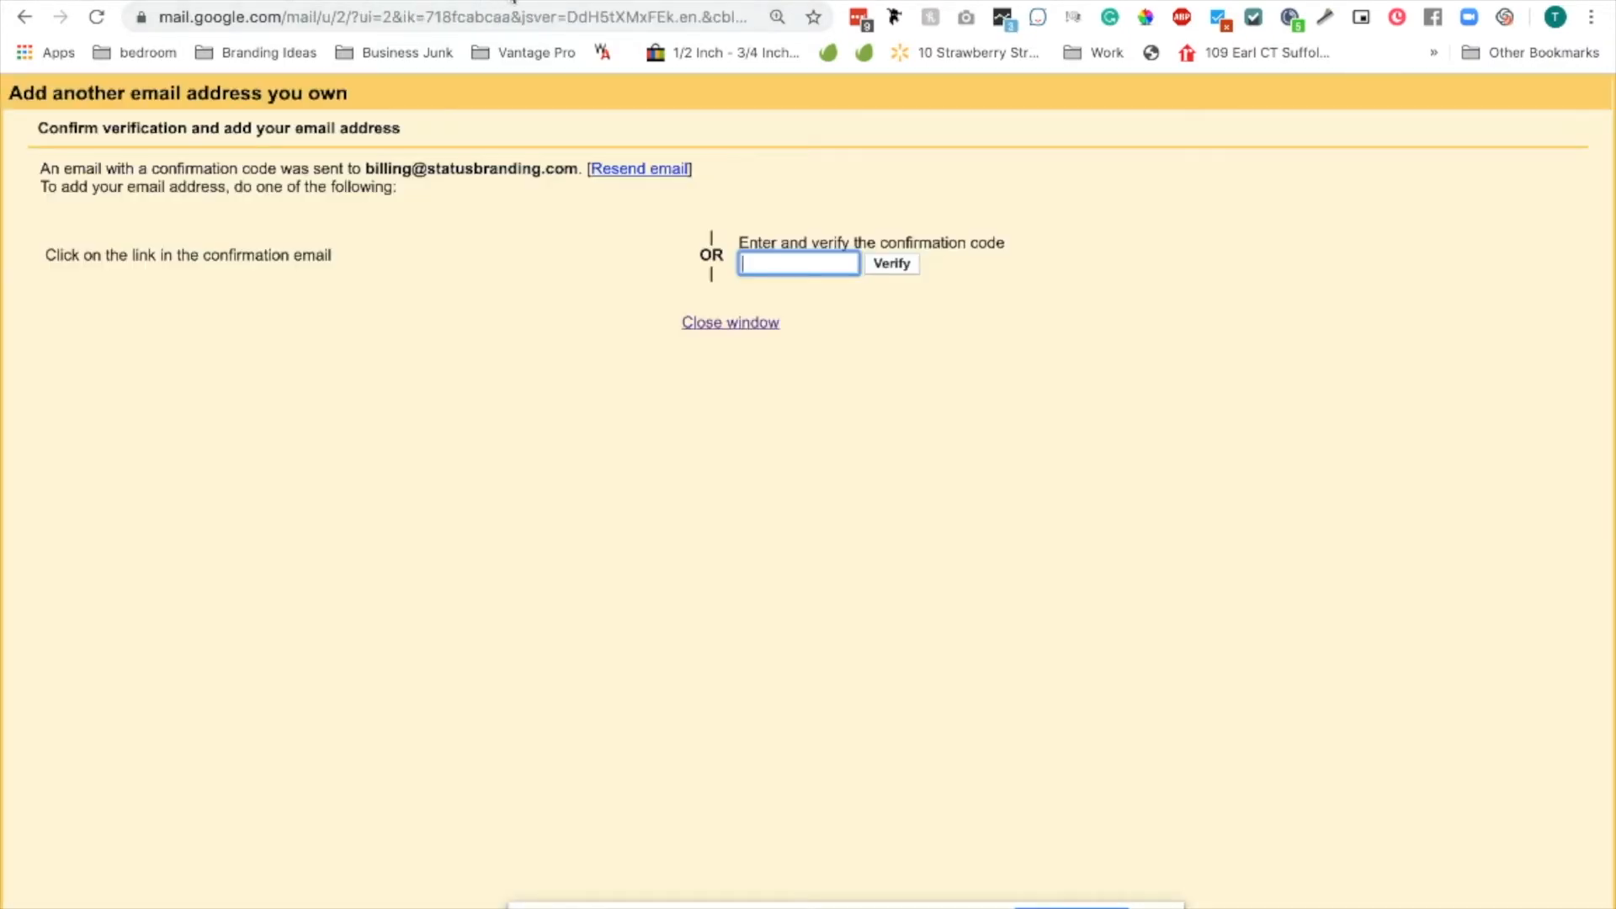
# - Paste the confirmation code and verify the BILLING send-as alias
pyautogui.click(892, 263)
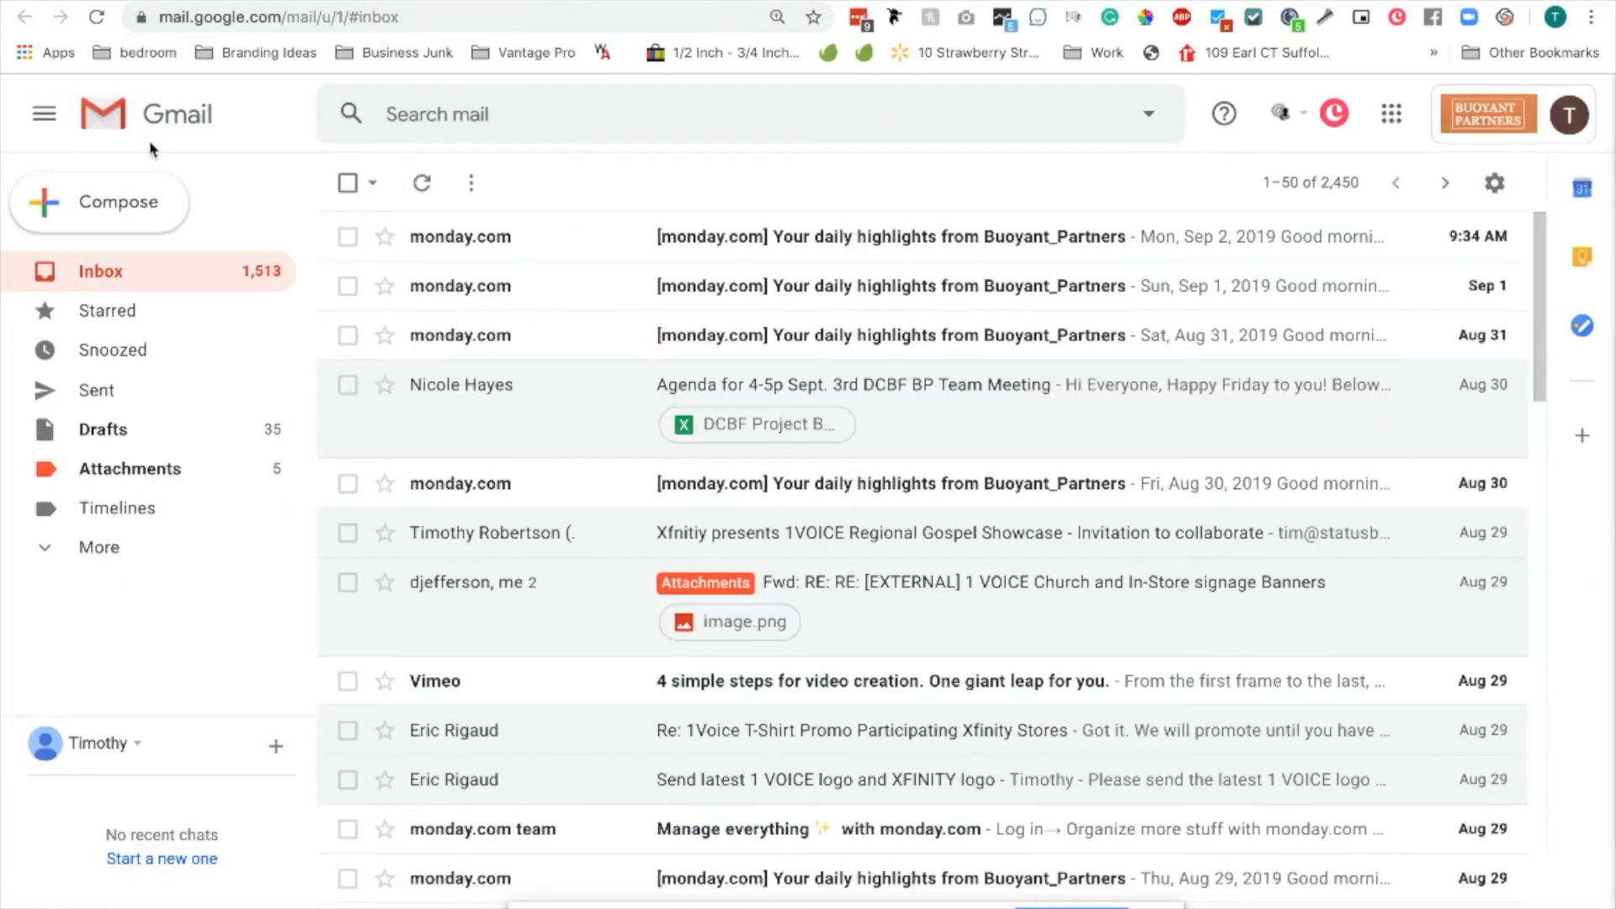
# - Compose a message to the Billing group with subject 'Hey, Checking In on Payment'
pyautogui.click(173, 217)
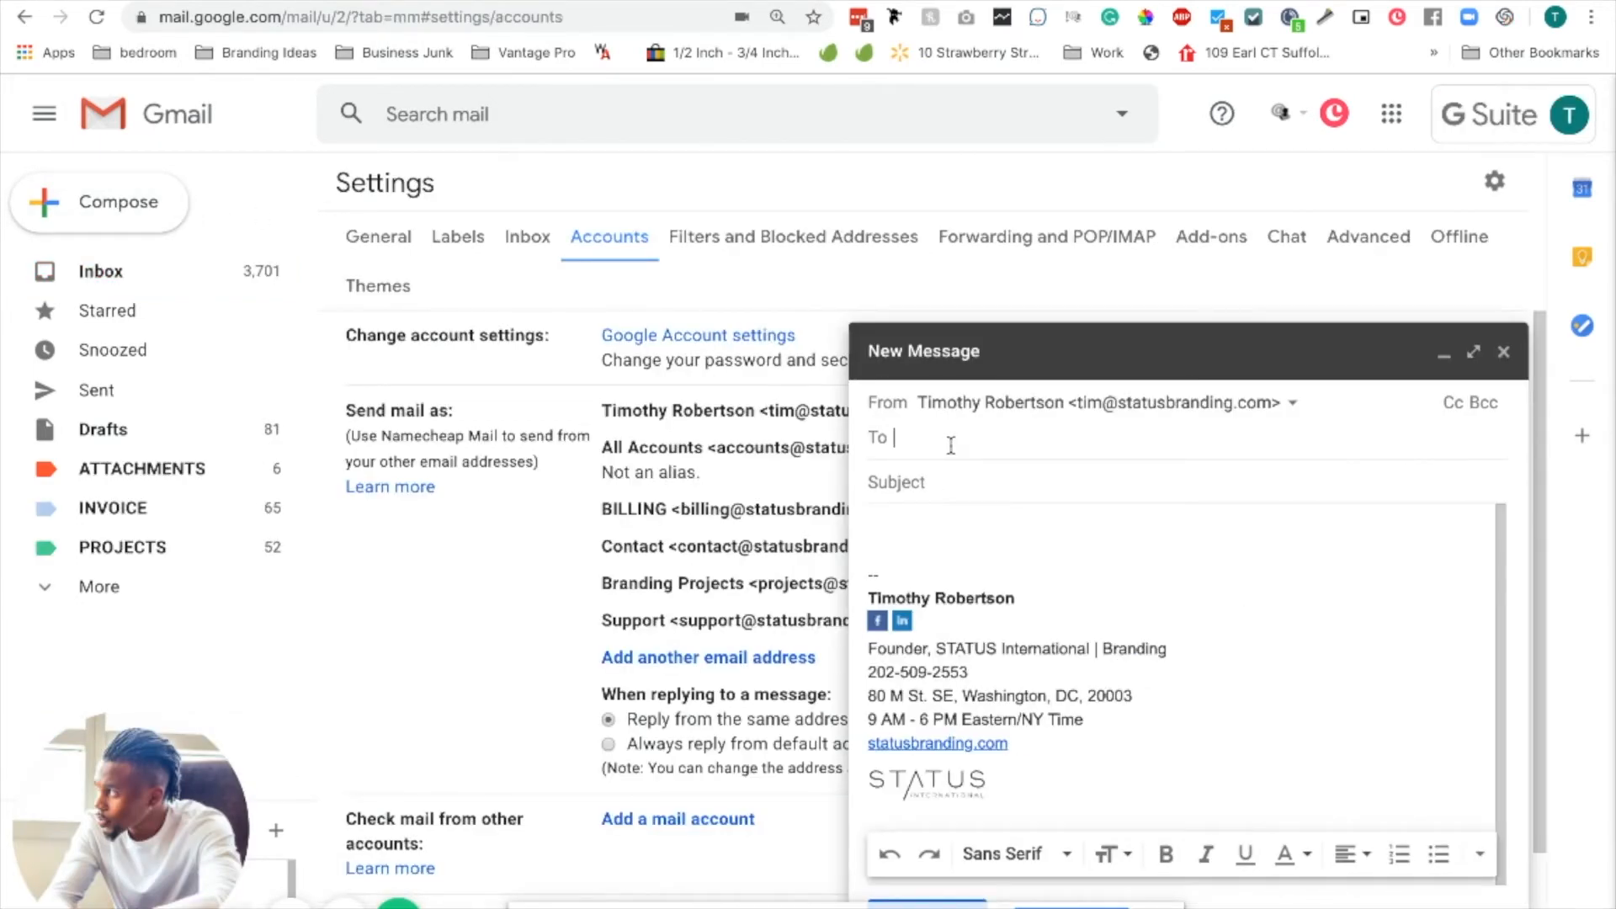
pyautogui.write('billi')
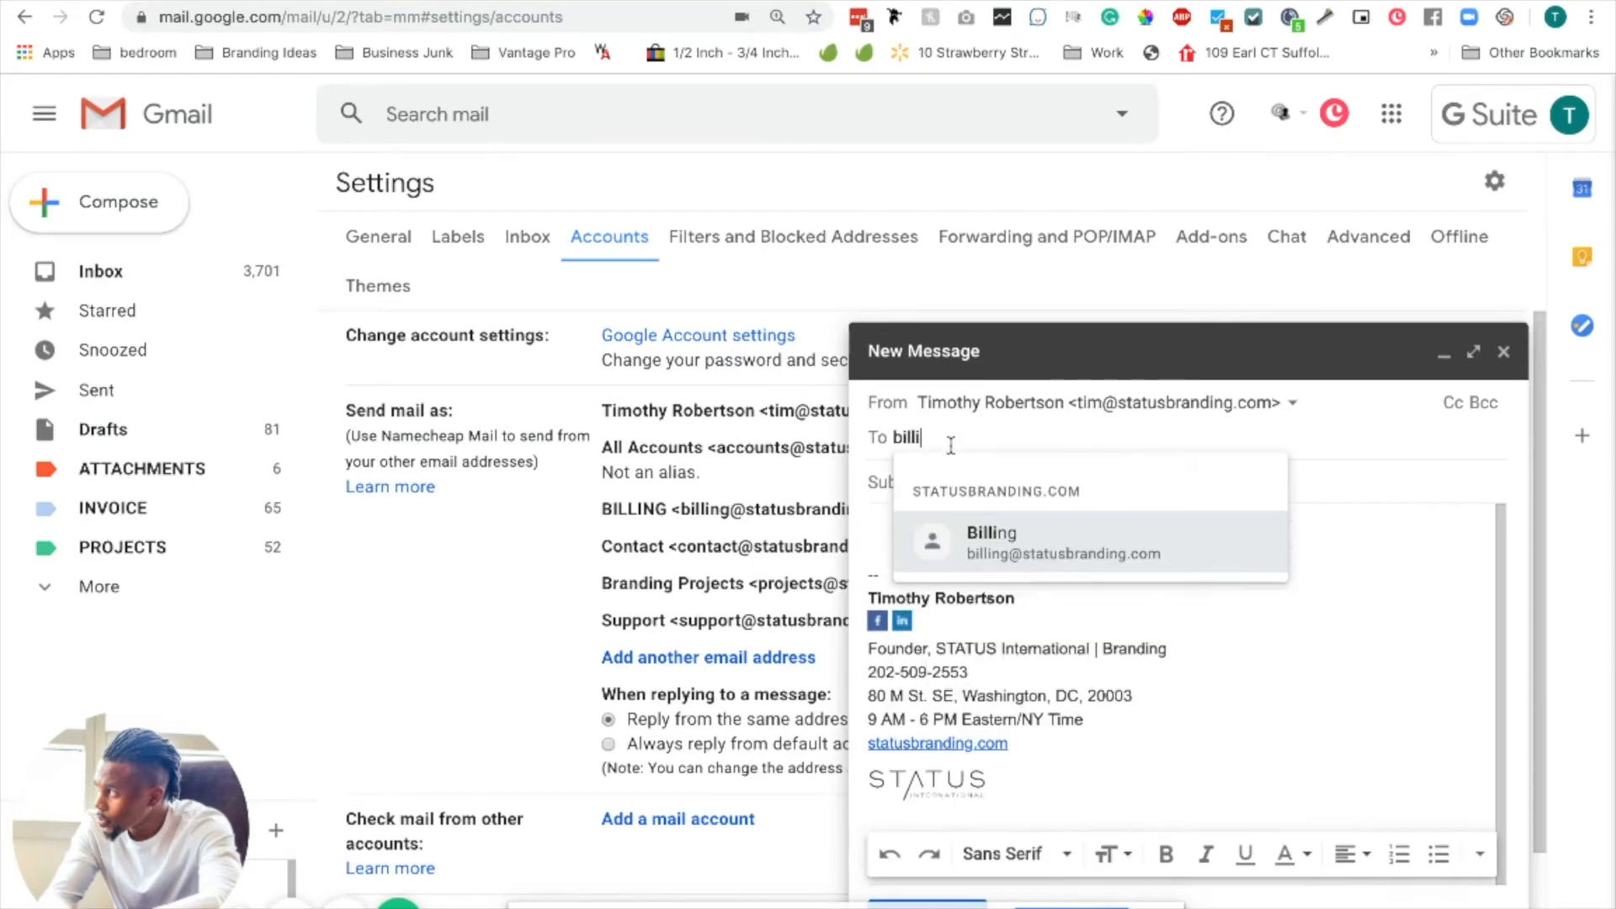
pyautogui.click(1086, 548)
pyautogui.click(1005, 488)
pyautogui.write('Hey')
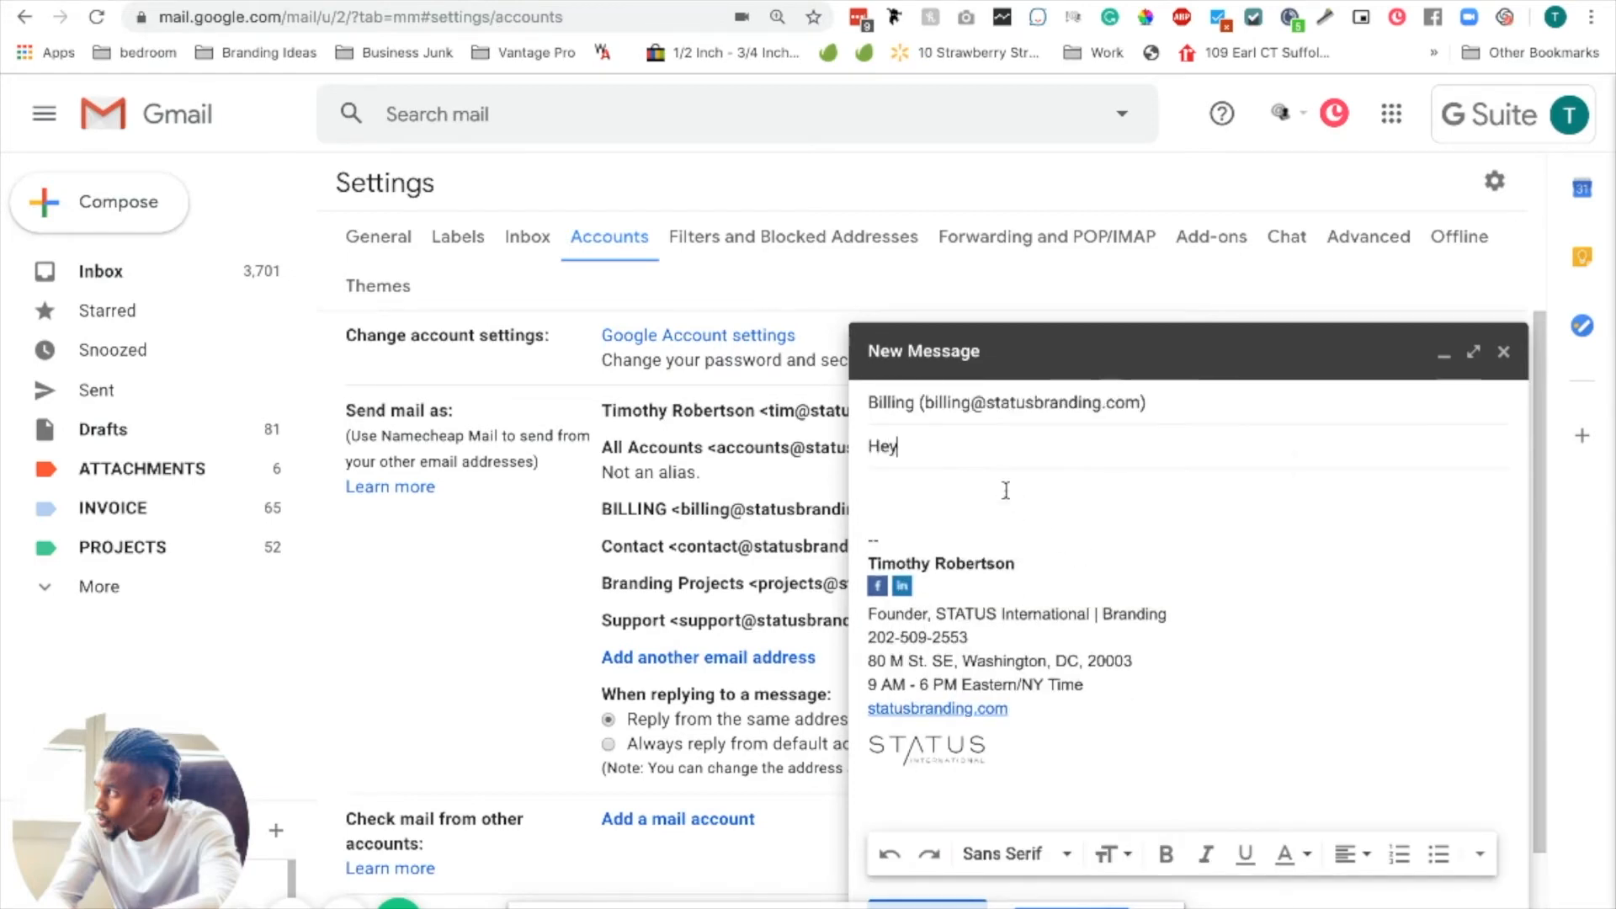
pyautogui.write(', Checking In on Payment')
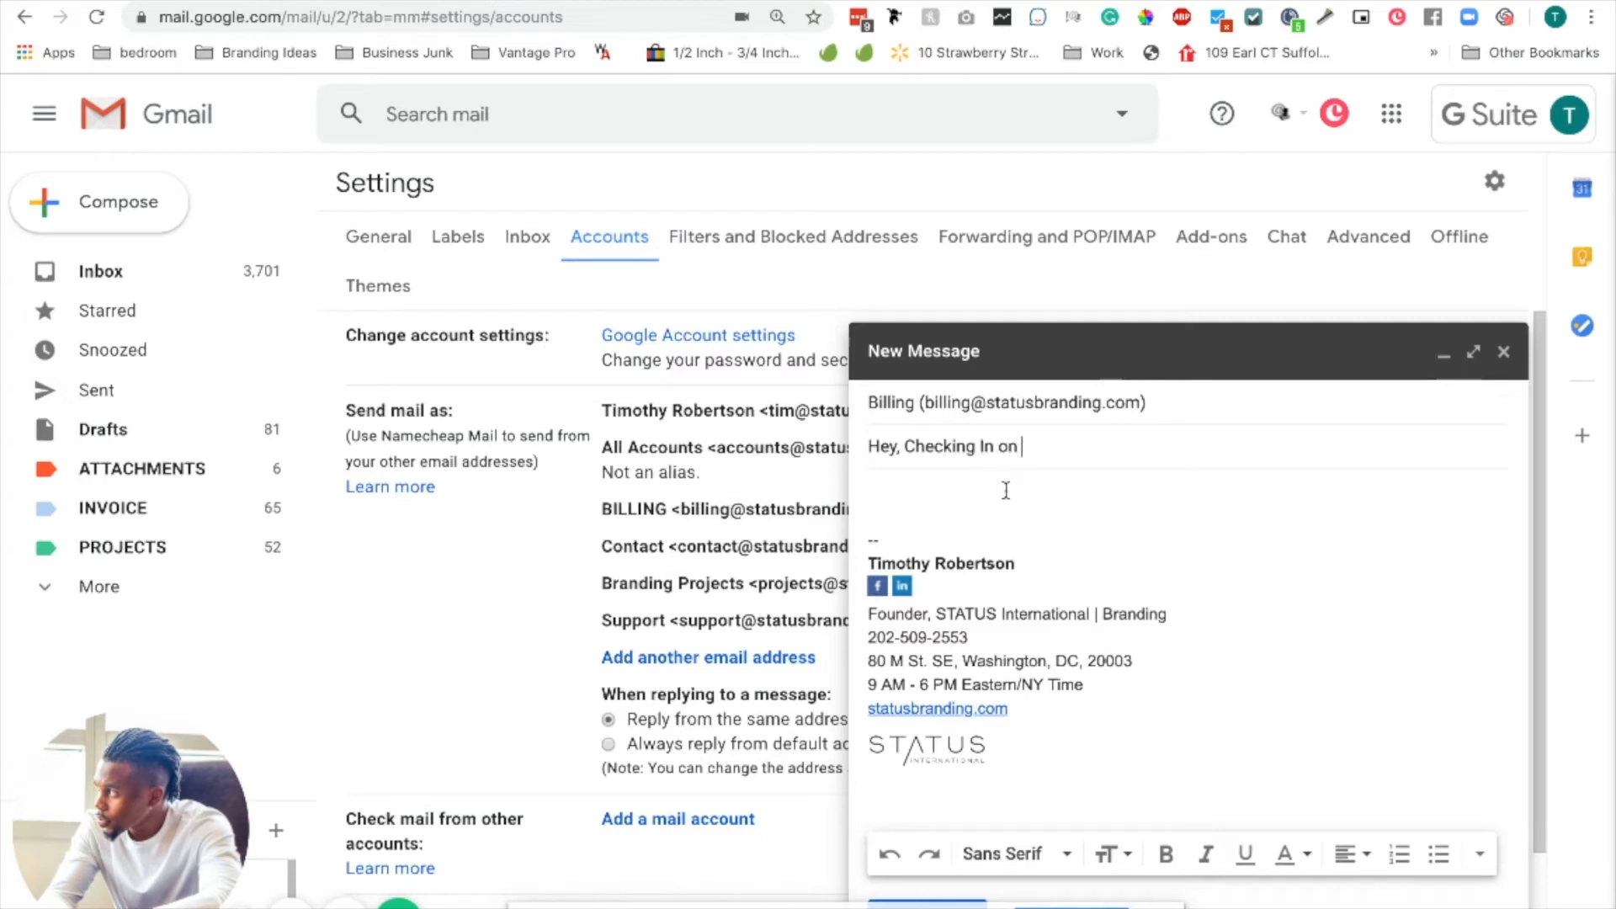
# - Write that the payment was sent successfully, accept the Grammarly fix, send, and view the inbox
pyautogui.click(1012, 518)
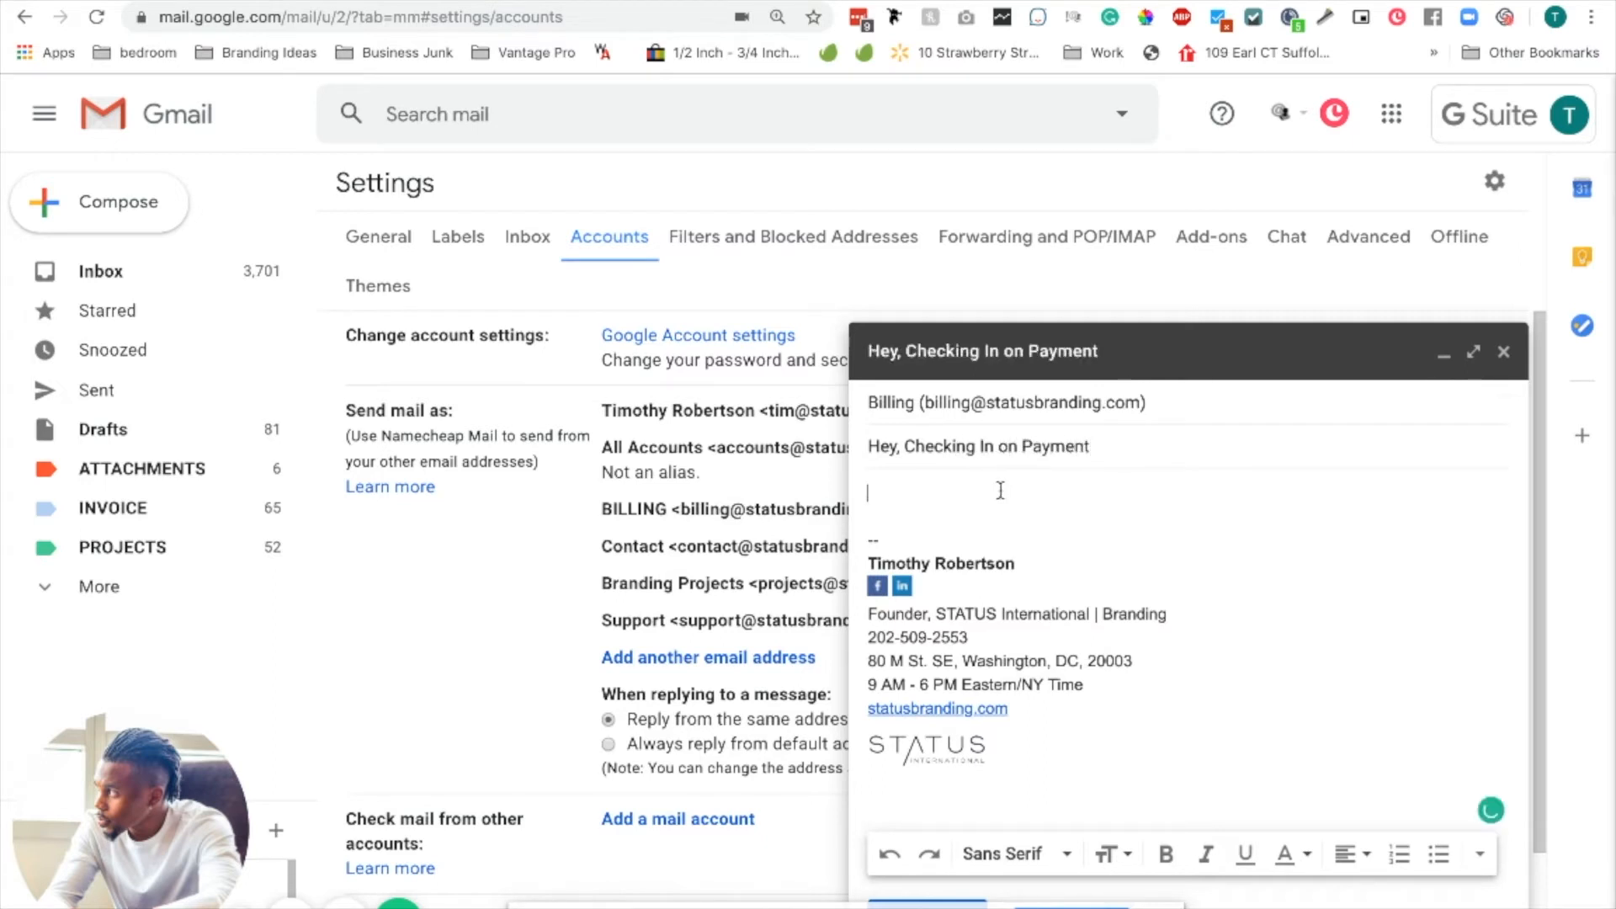
pyautogui.write('Payment was sent successfully.')
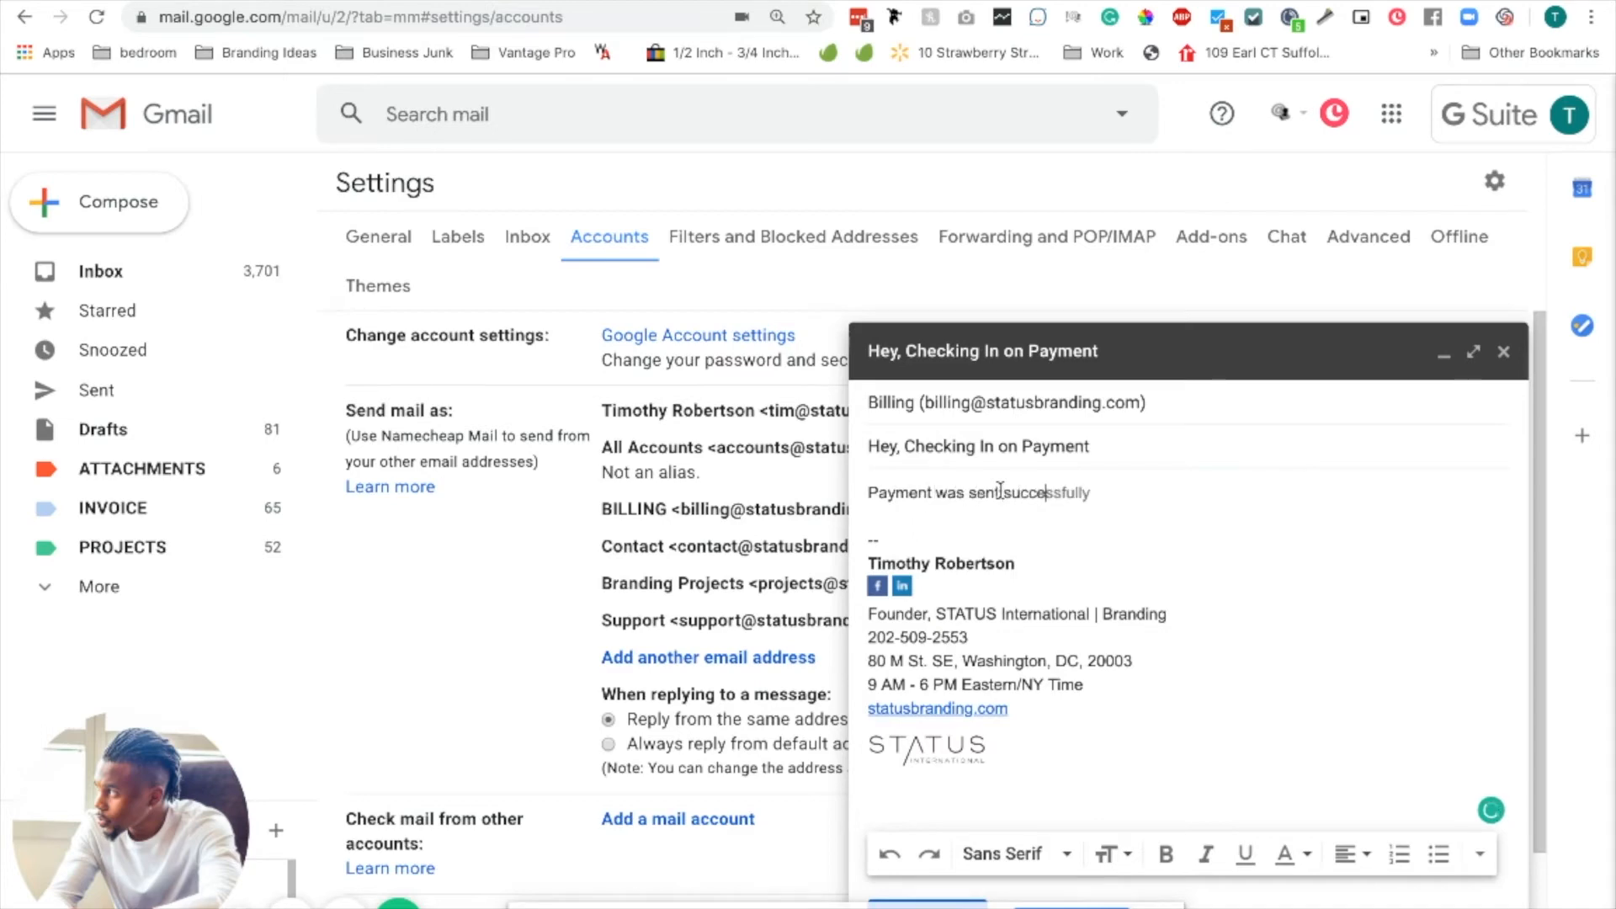
pyautogui.click(915, 488)
pyautogui.click(937, 558)
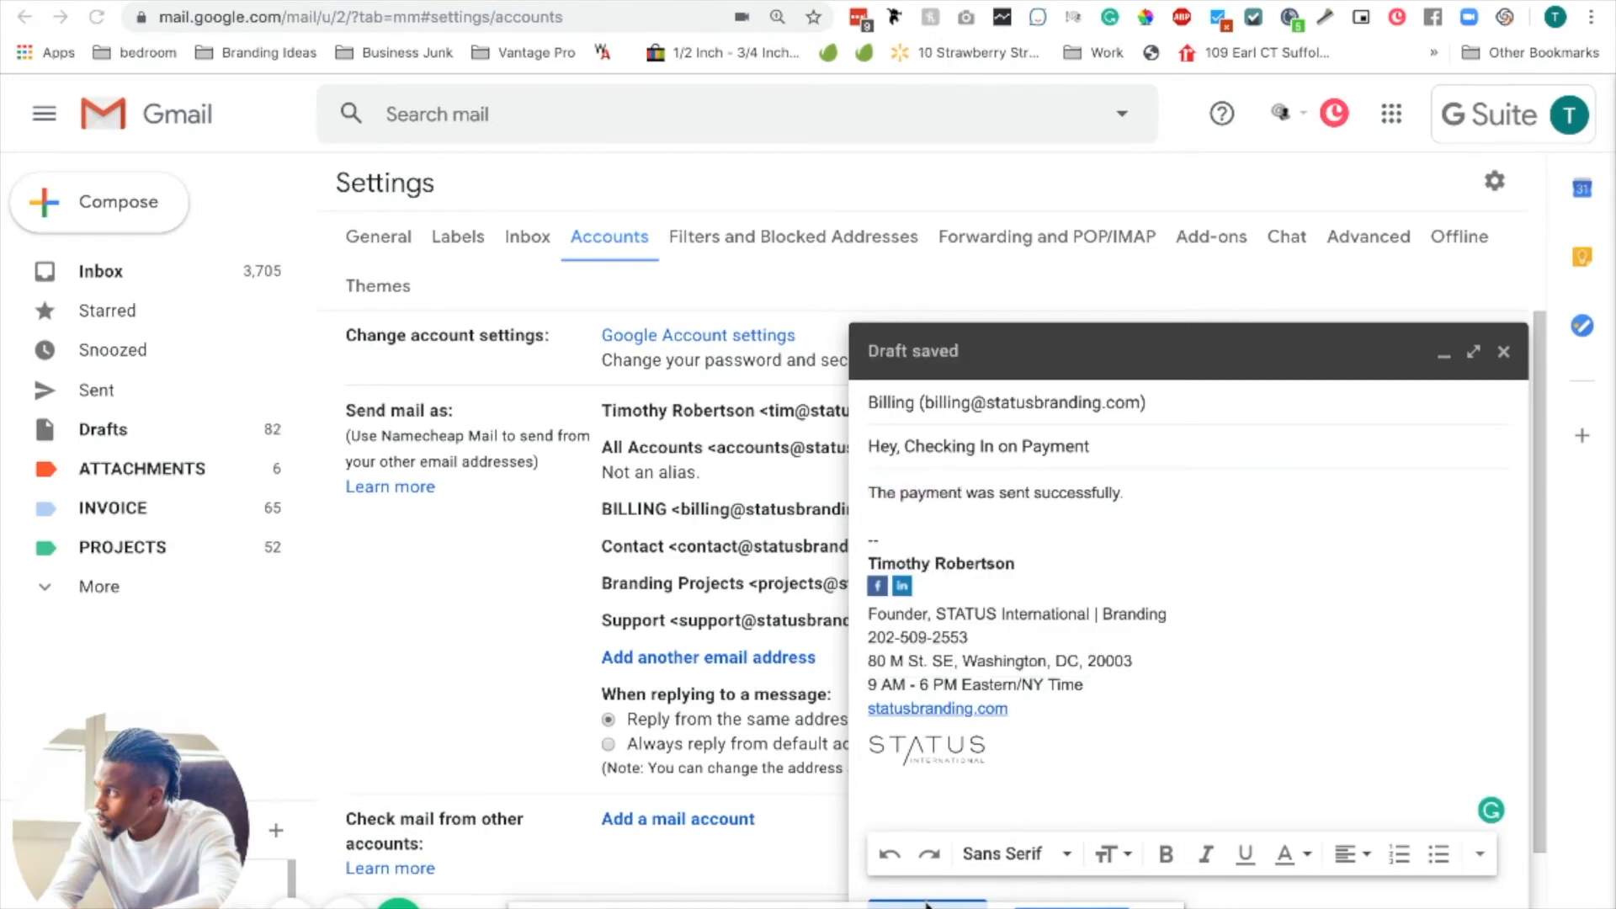
pyautogui.click(1475, 356)
pyautogui.hotkey('ctrl', 'Return')
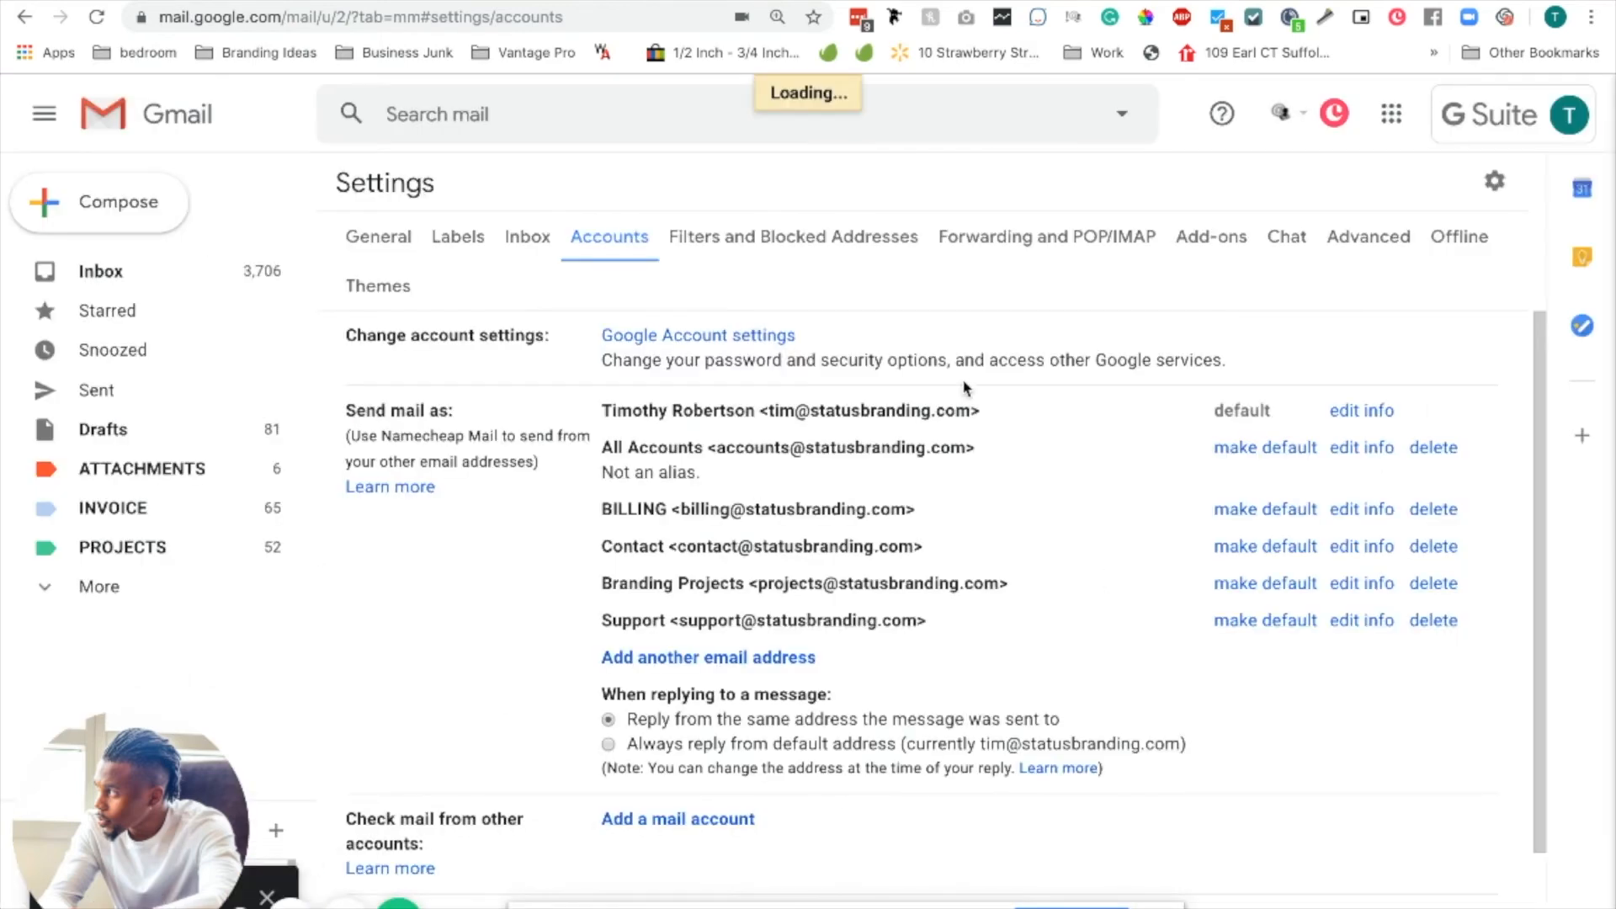
pyautogui.click(101, 271)
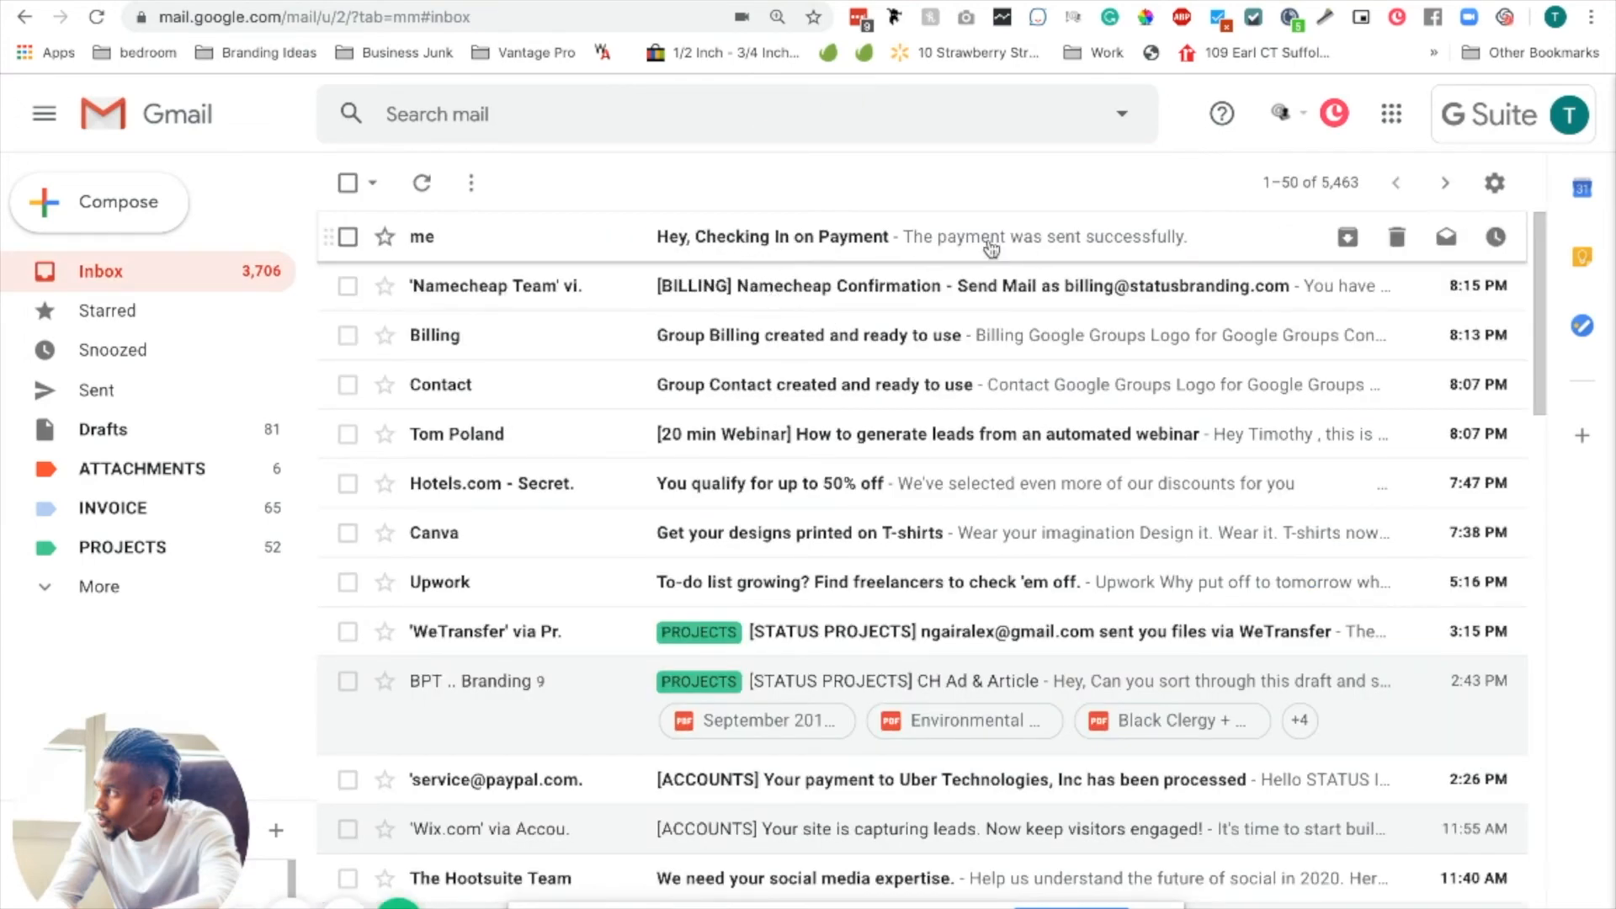
# - Confirm the 'Hey, Checking In on Payment' test message was delivered to Billing, then open Gmail's full settings
pyautogui.click(804, 236)
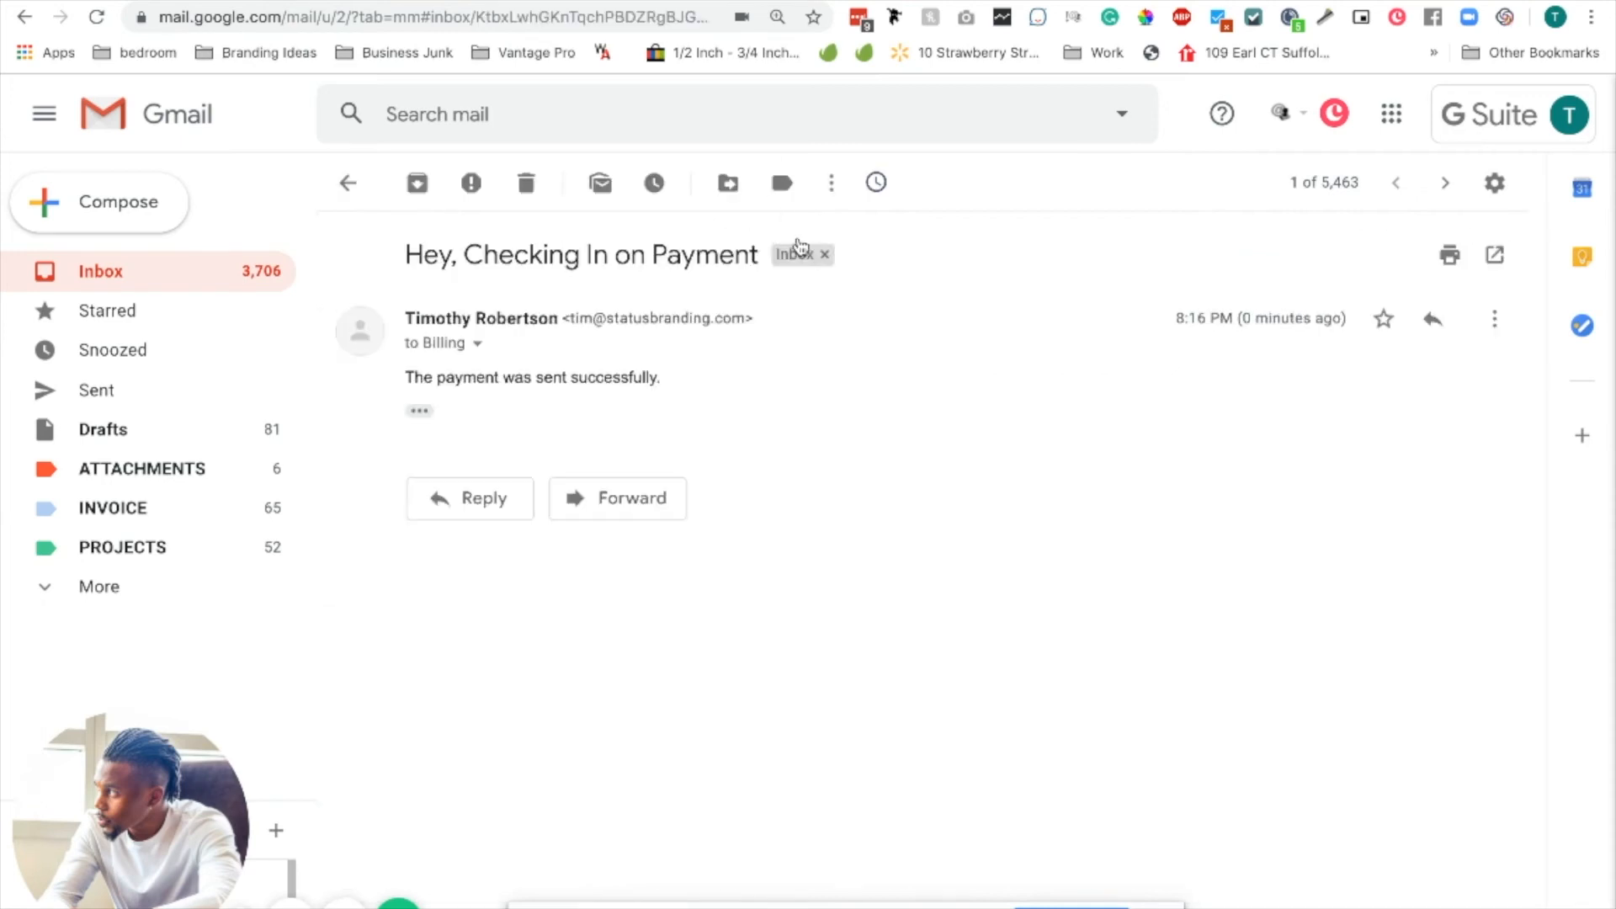
pyautogui.click(477, 344)
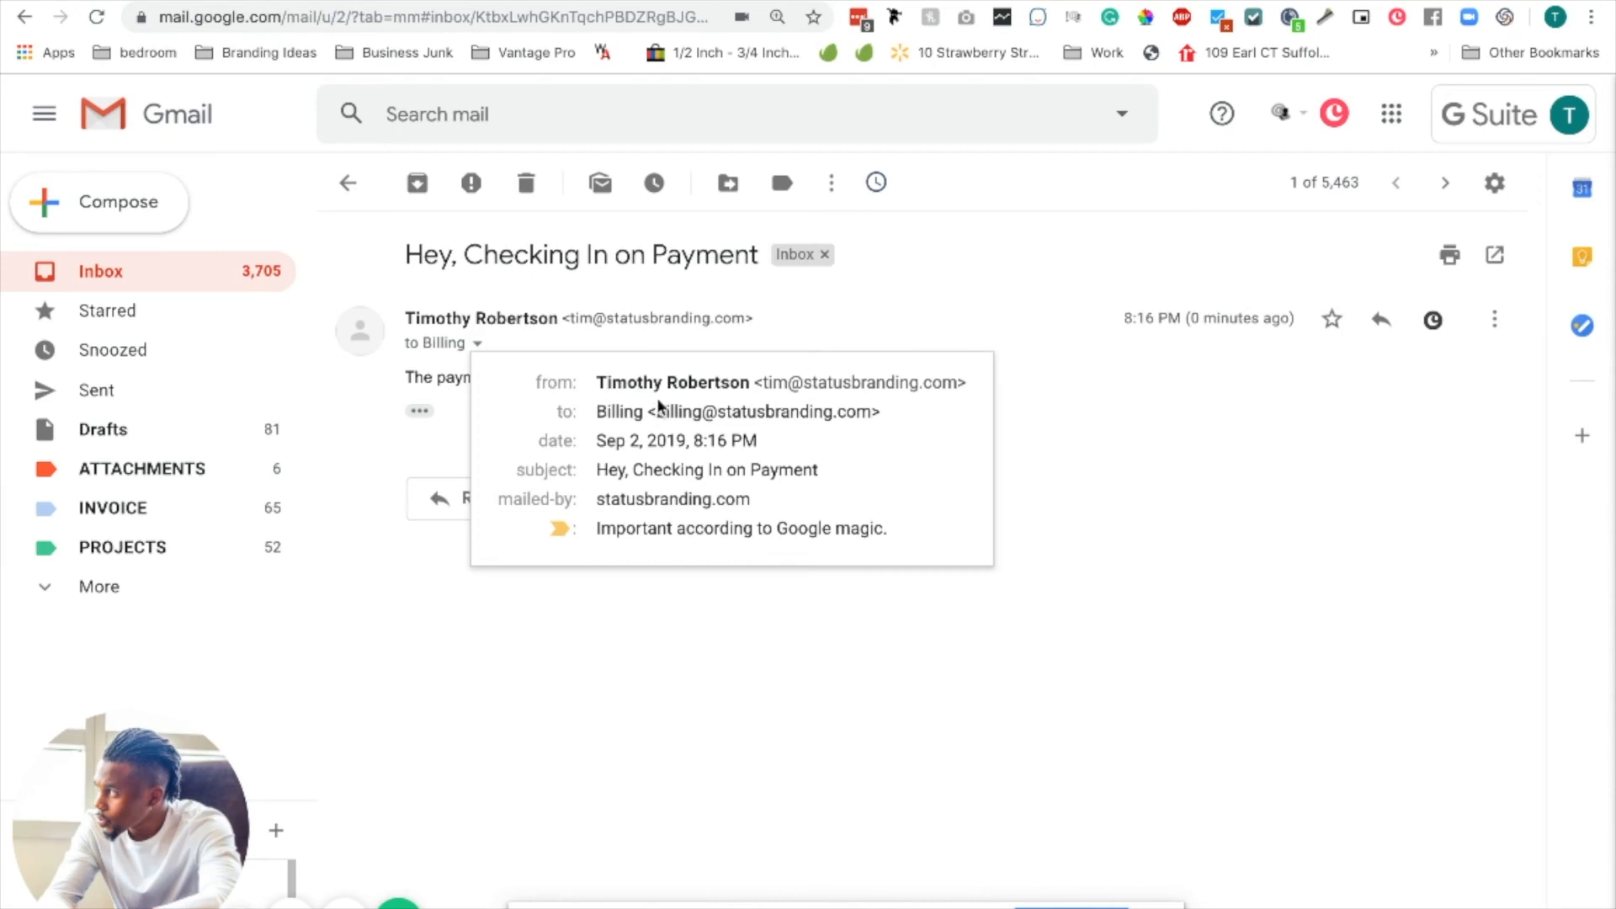
pyautogui.doubleClick(612, 409)
pyautogui.click(596, 411)
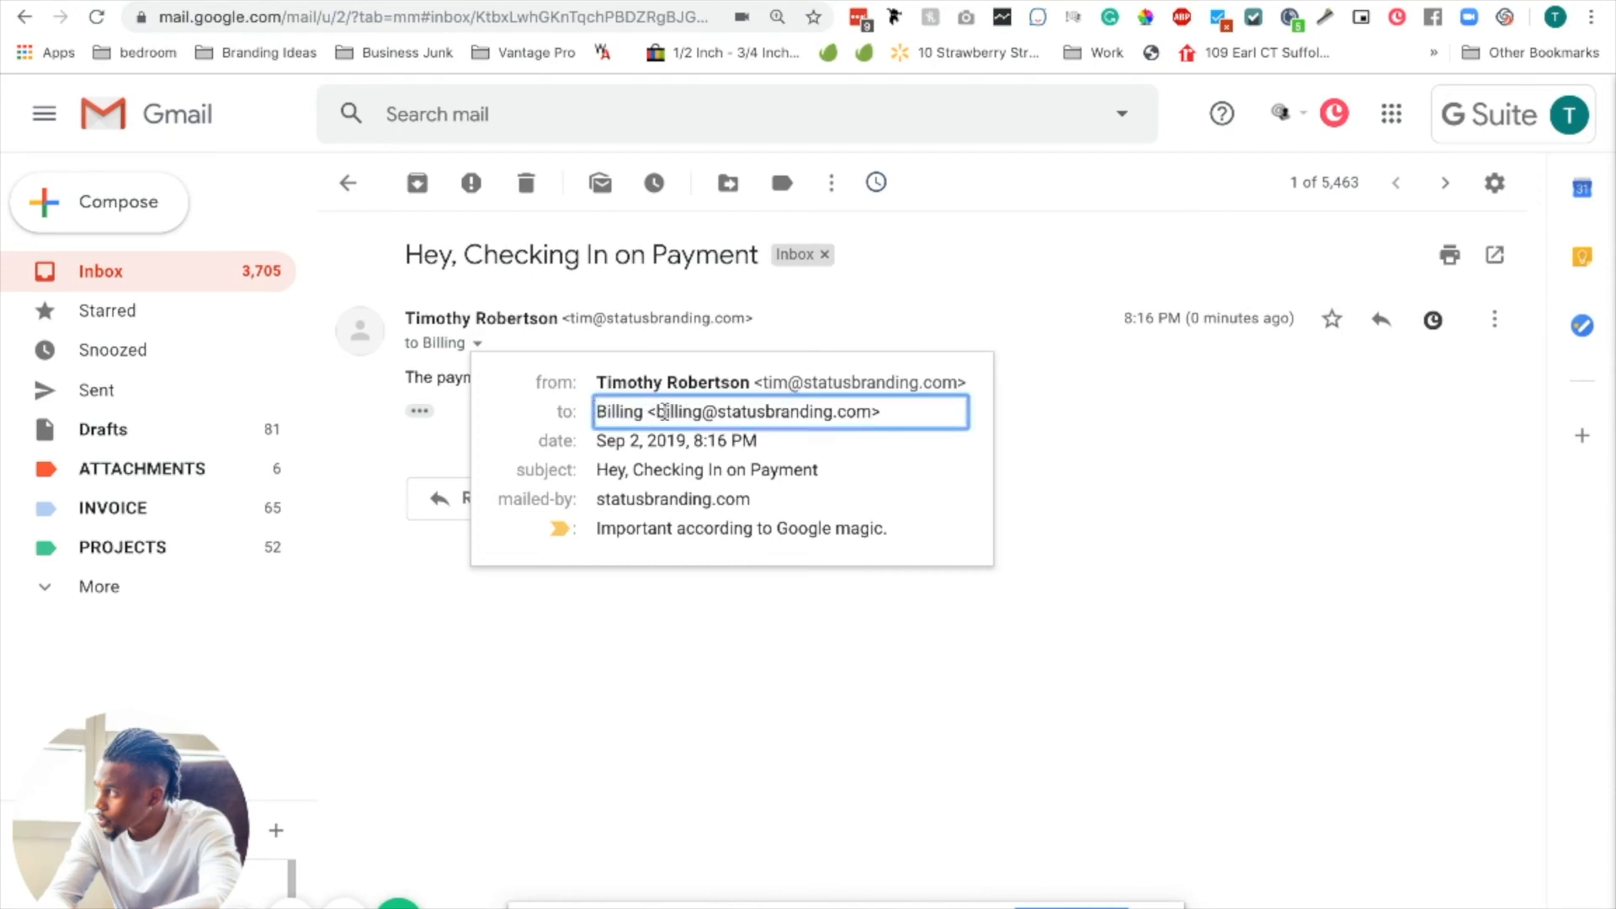
pyautogui.click(1488, 195)
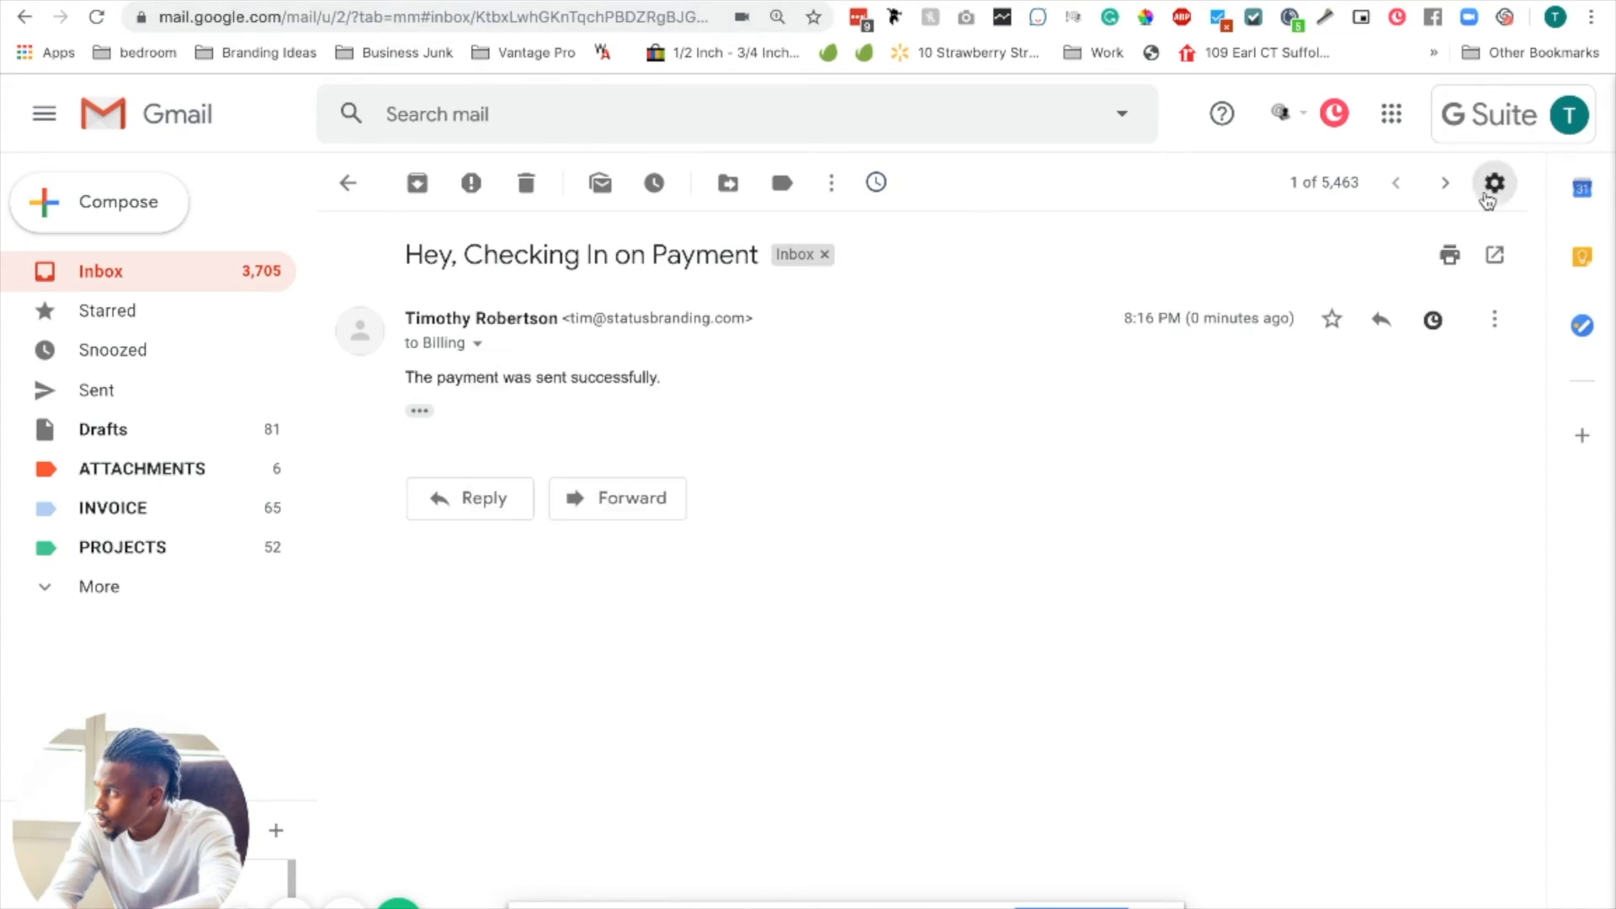
pyautogui.click(1356, 330)
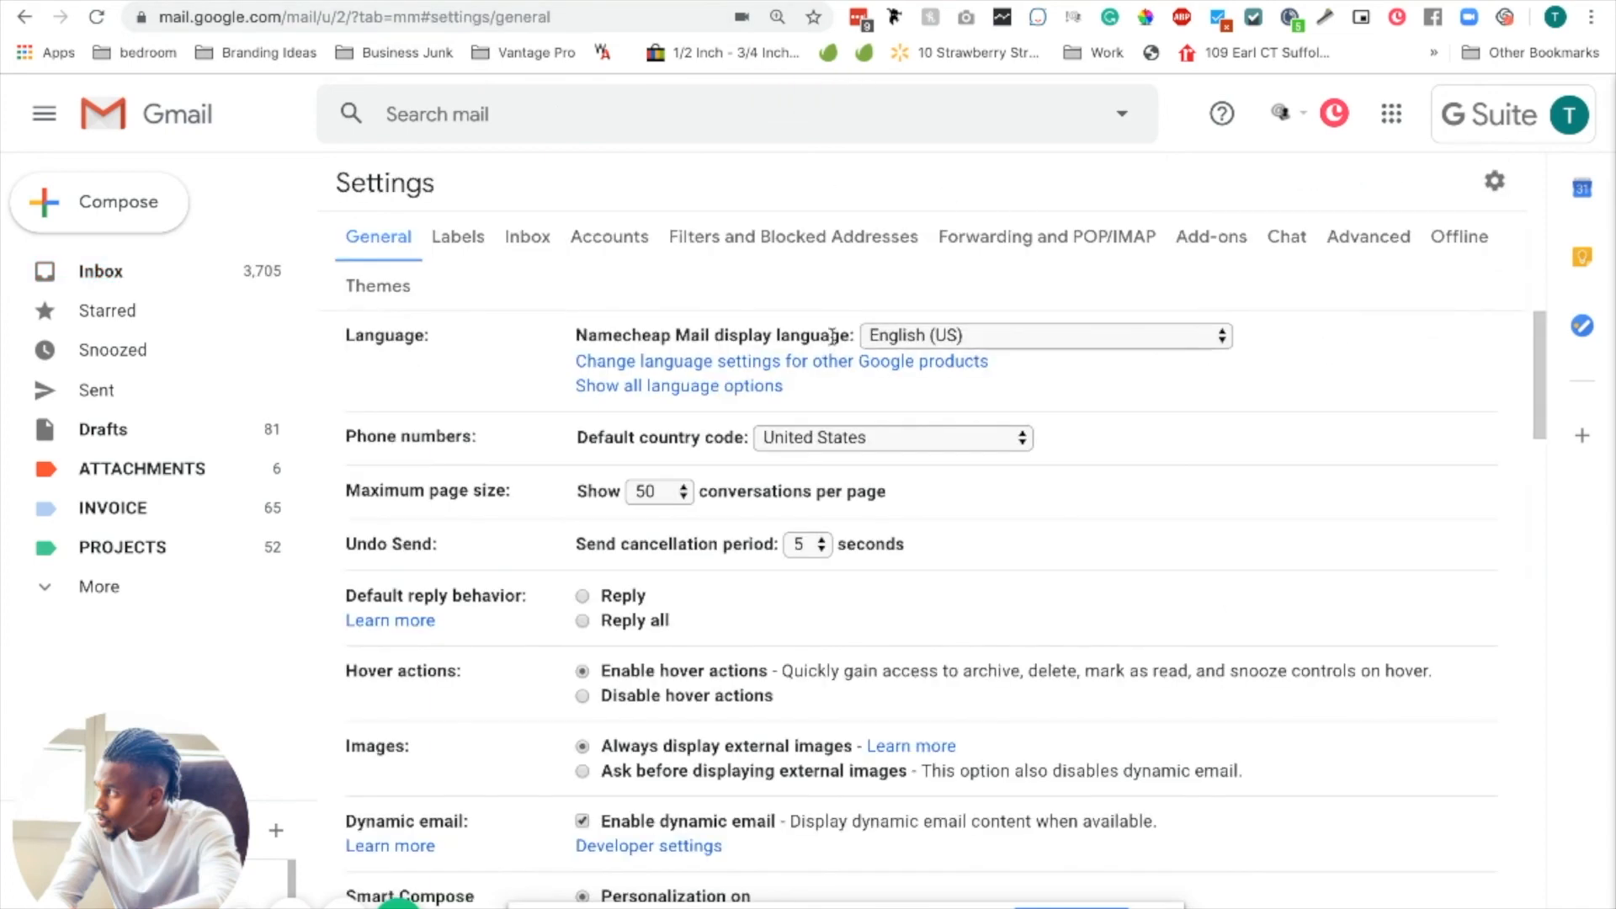
# - In Accounts settings, change the billing send-as alias name from BILLING to 'STATUS Billing'
pyautogui.click(609, 238)
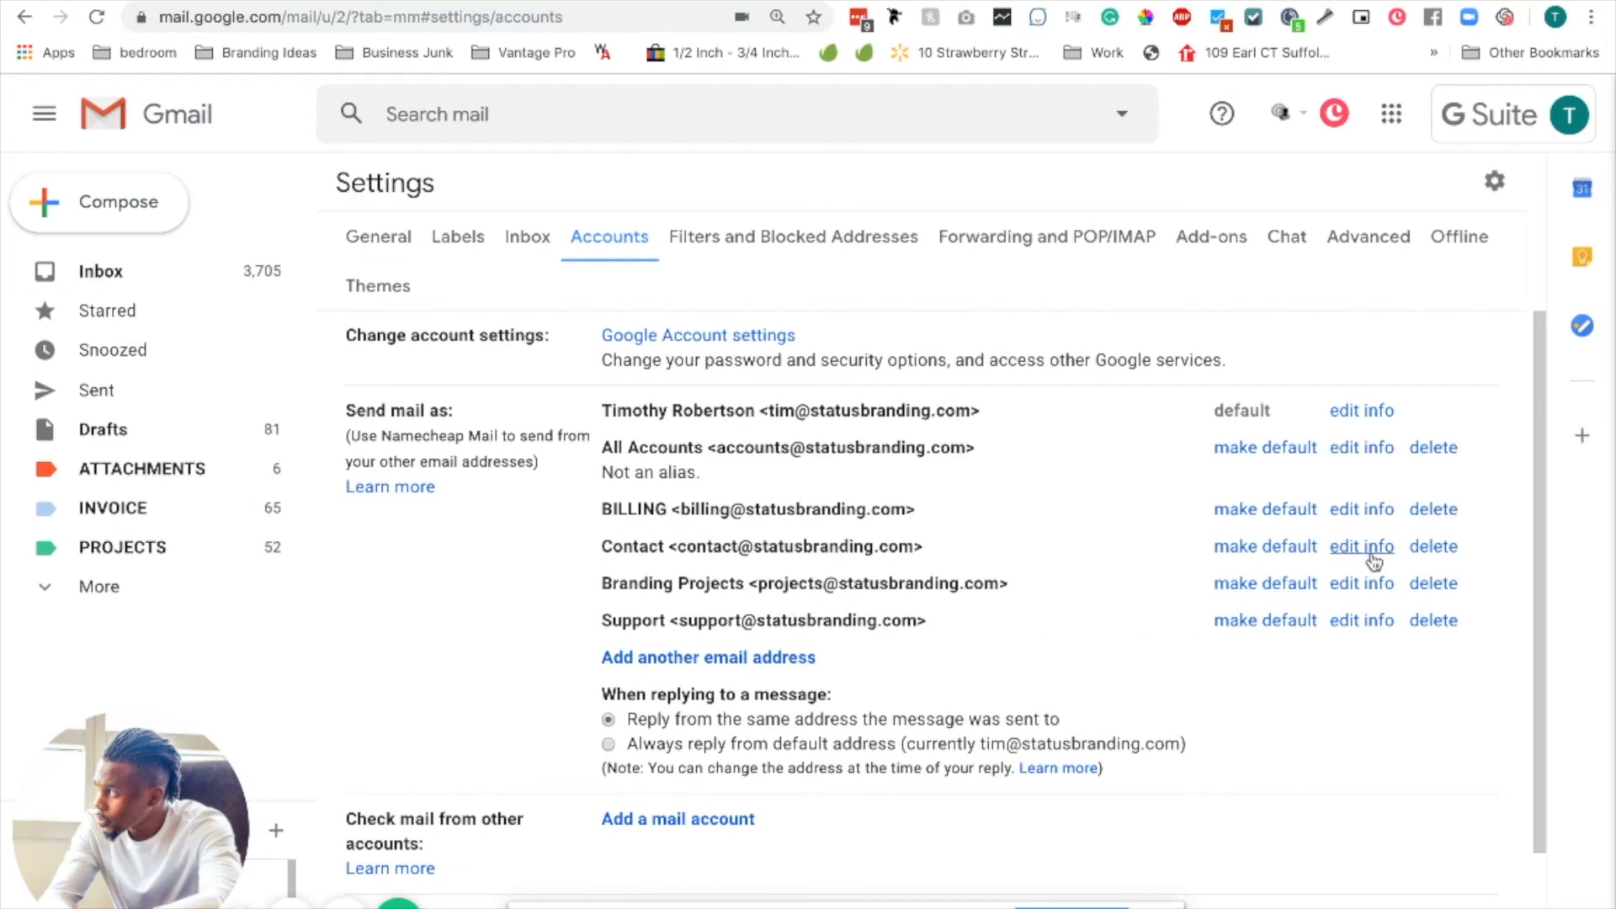
pyautogui.click(1362, 510)
pyautogui.click(249, 177)
pyautogui.doubleClick(204, 184)
pyautogui.write('STA')
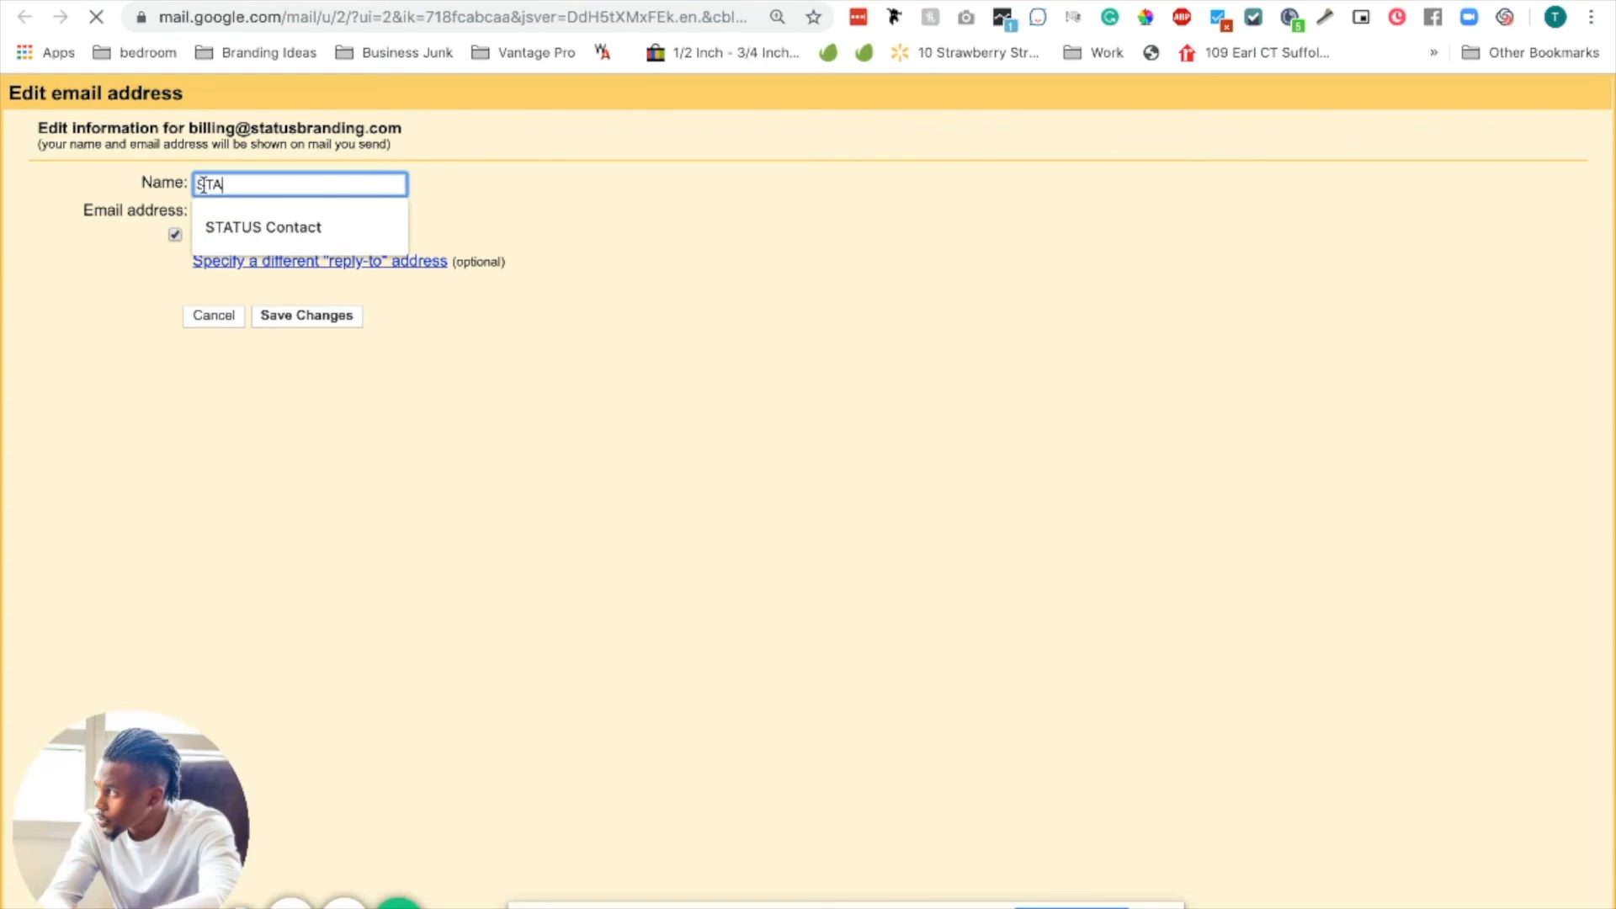
pyautogui.write('TUS Billing')
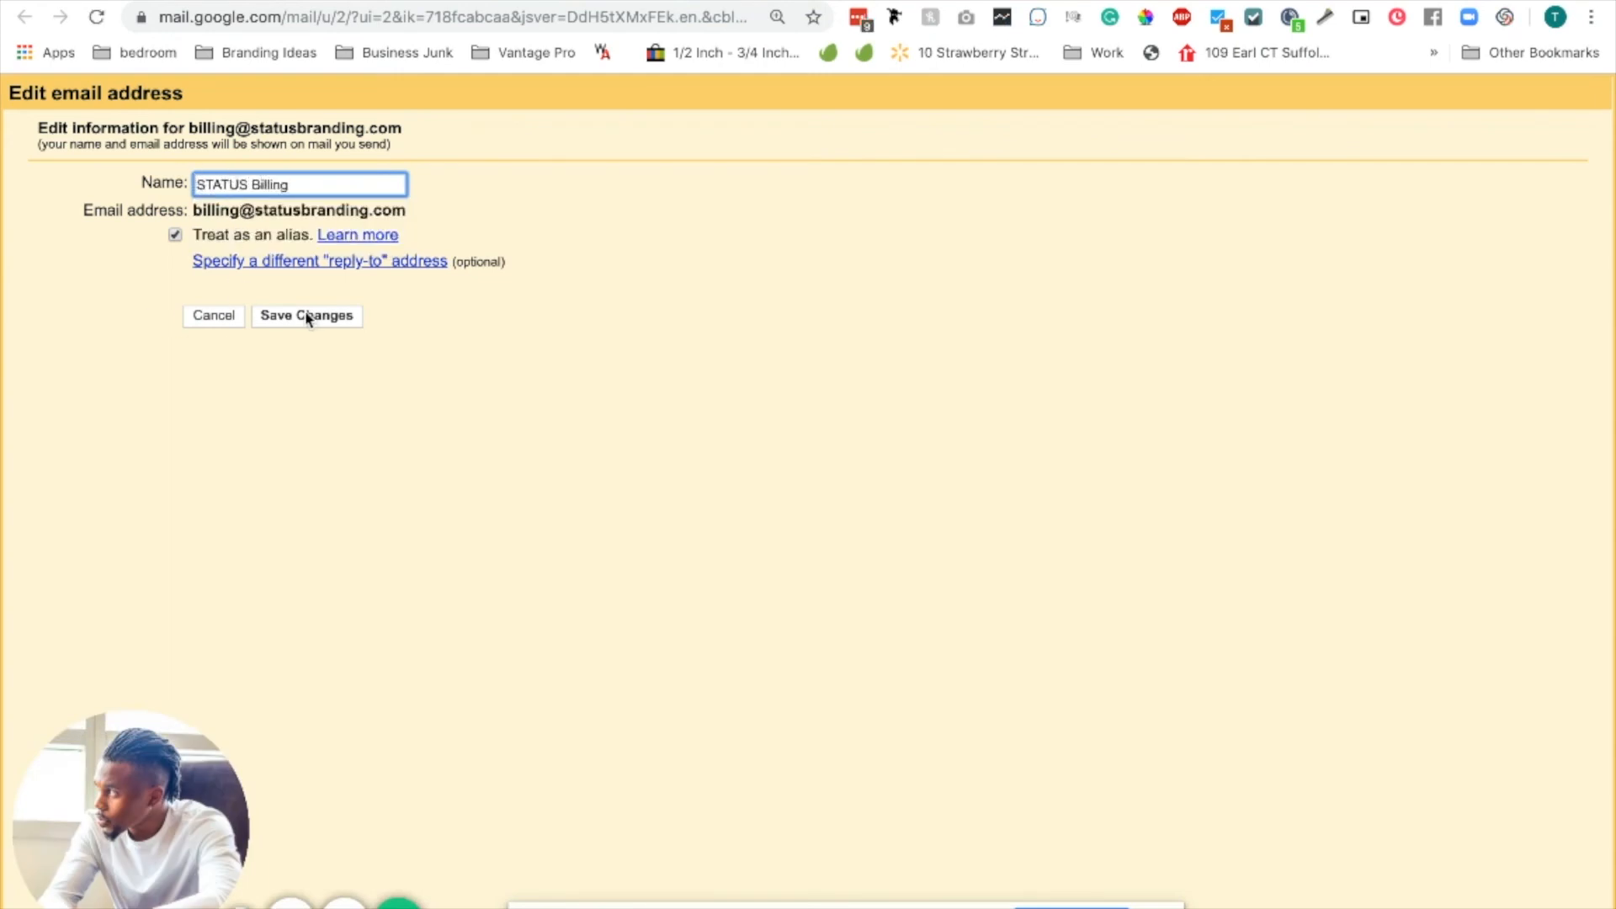